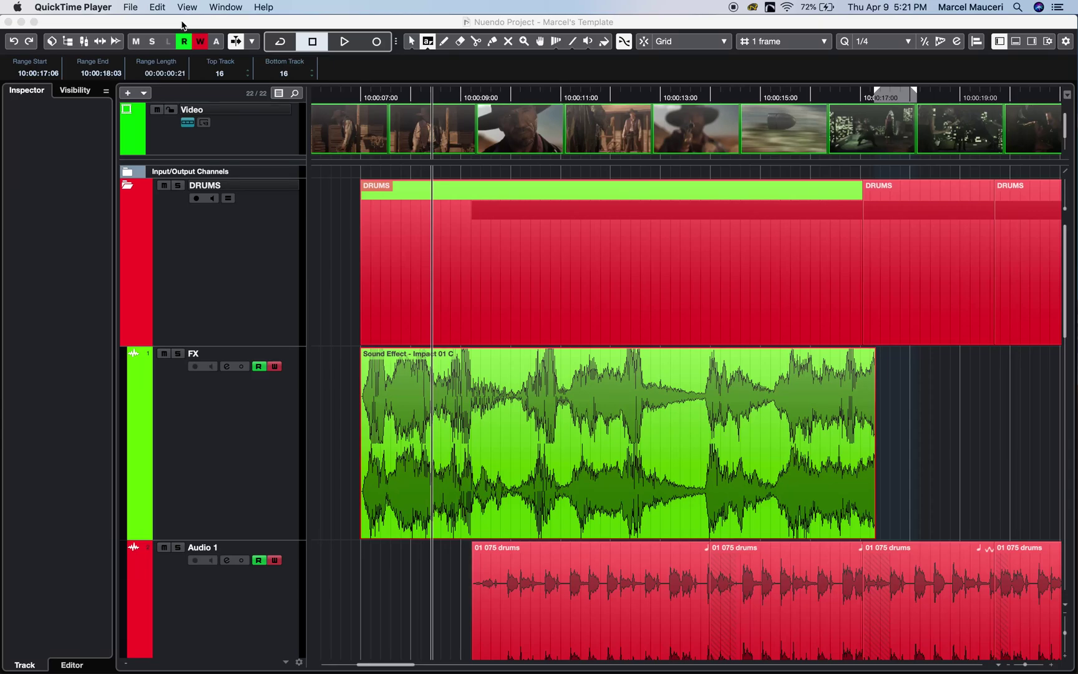
Step: Zoom the timeline in on the start of the Sound Effect - Impact 01 C clip
left_click(435, 98)
scroll(434, 98, "up", 5)
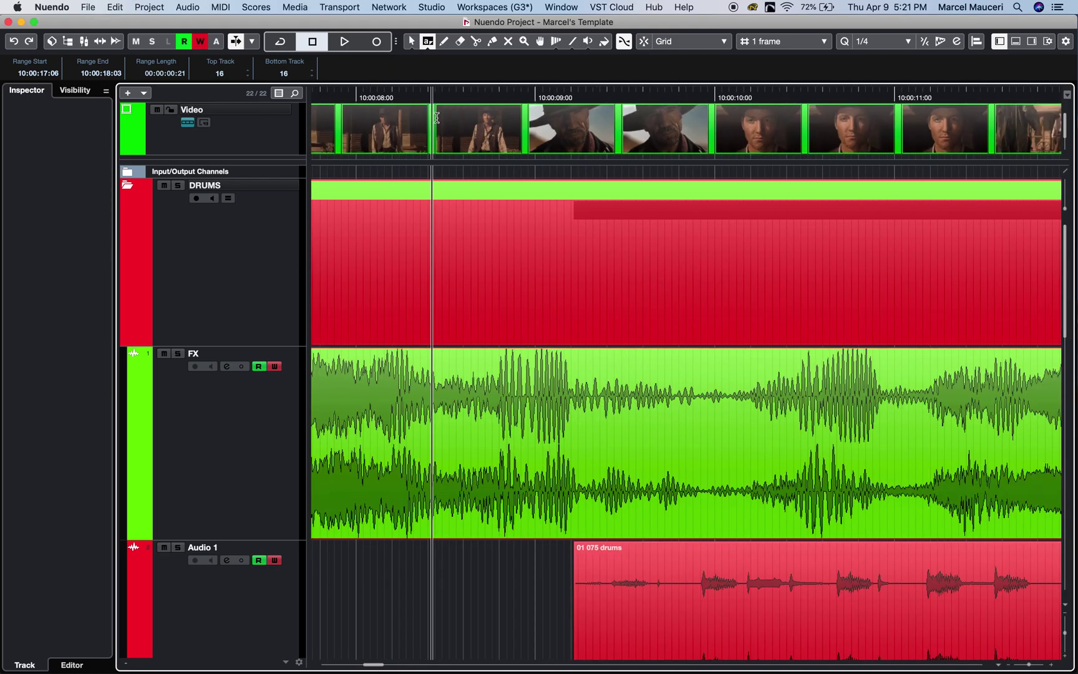
scroll(433, 98, "down", 4)
scroll(433, 98, "up", 2)
scroll(433, 100, "down", 4)
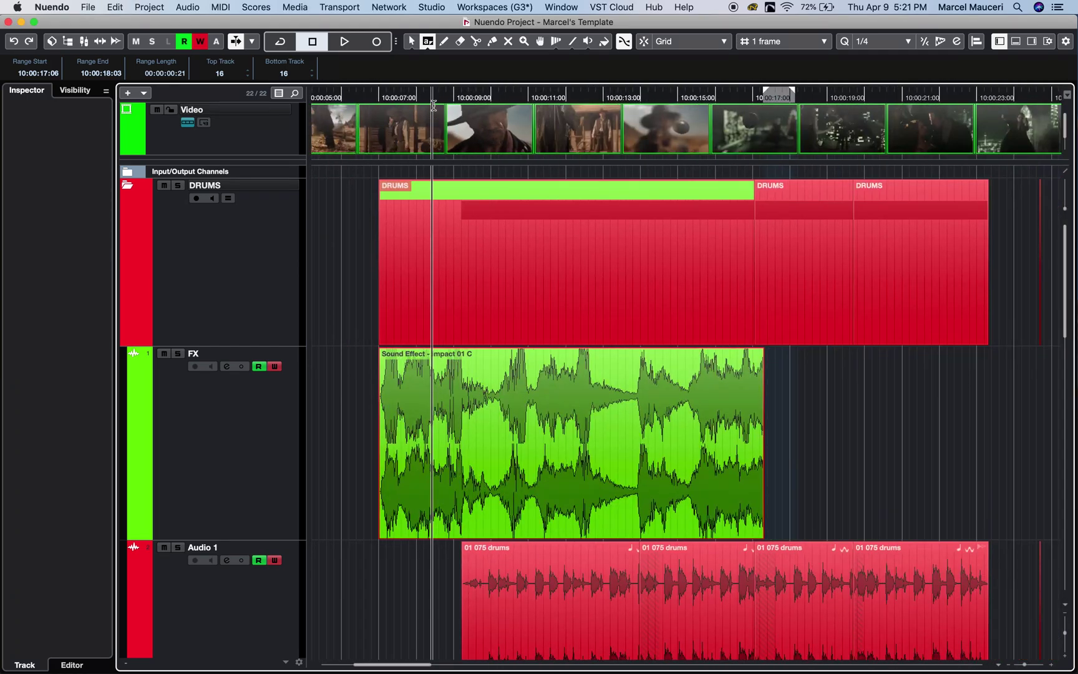
scroll(434, 106, "up", 1)
scroll(433, 108, "left", 6)
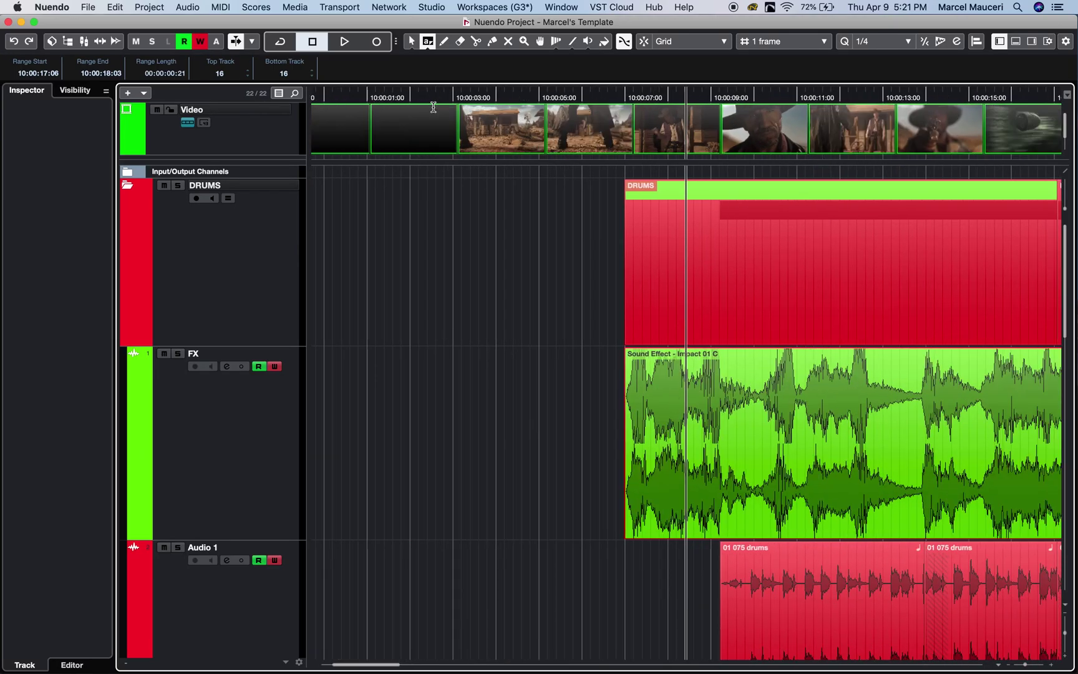
key("h")
key("h")
key("h")
key("h")
key("h")
key("h")
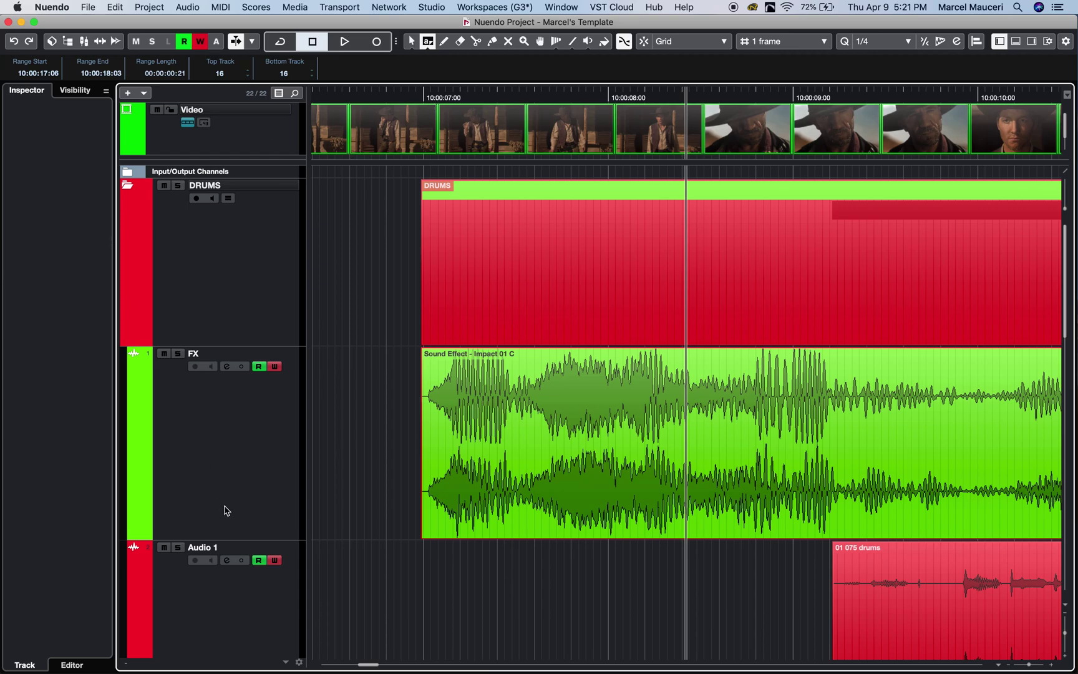
Step: Make the track lanes taller with the vertical zoom keys
key("shift+h")
key("shift+h")
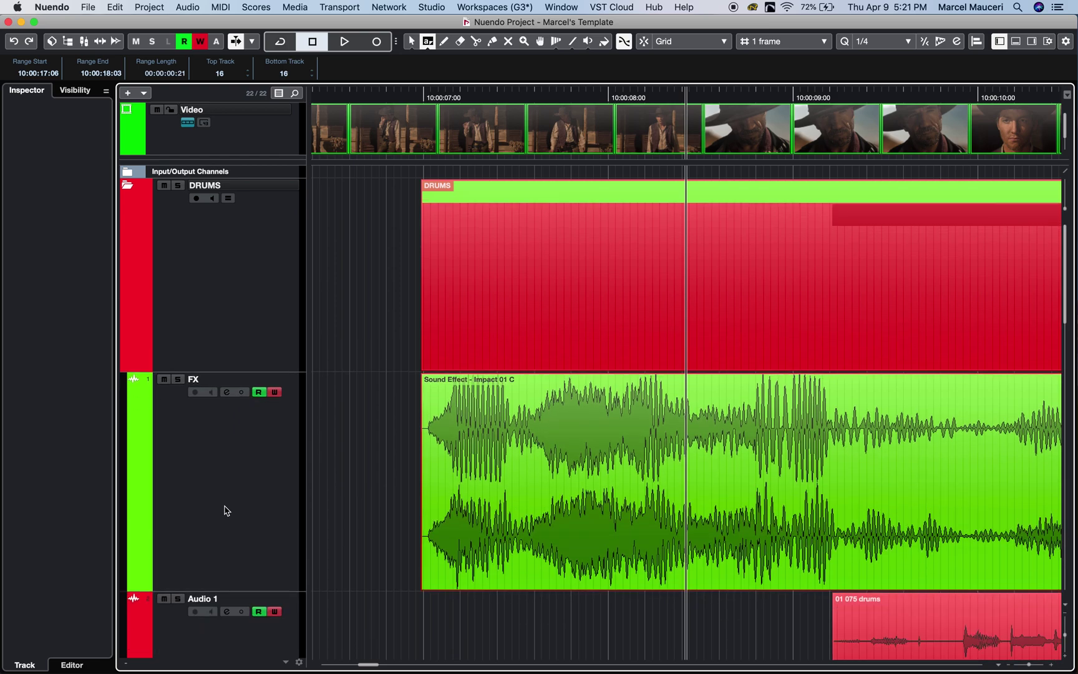
key("shift+g")
key("shift+h")
left_click(412, 42)
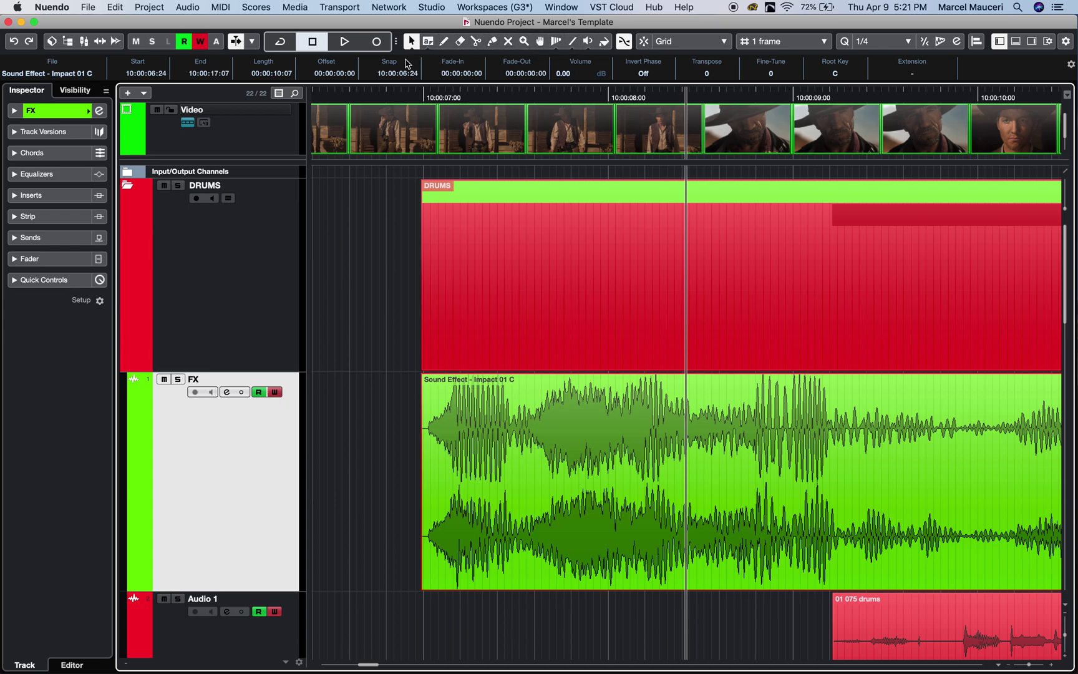
key("2")
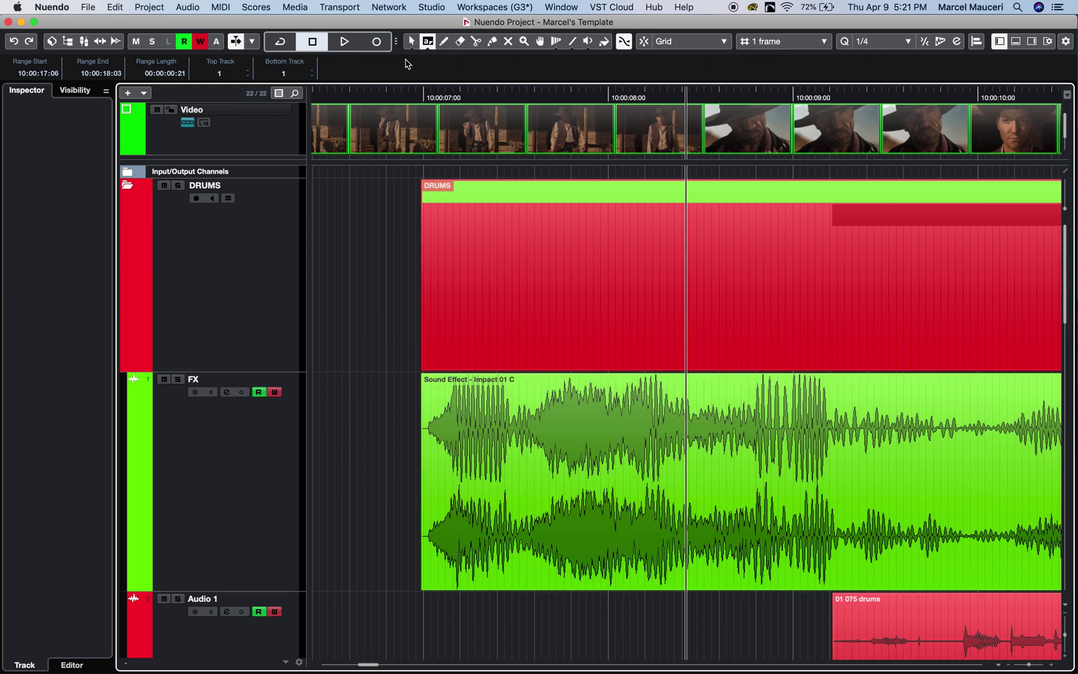
key("3")
key("4")
key("5")
key("6")
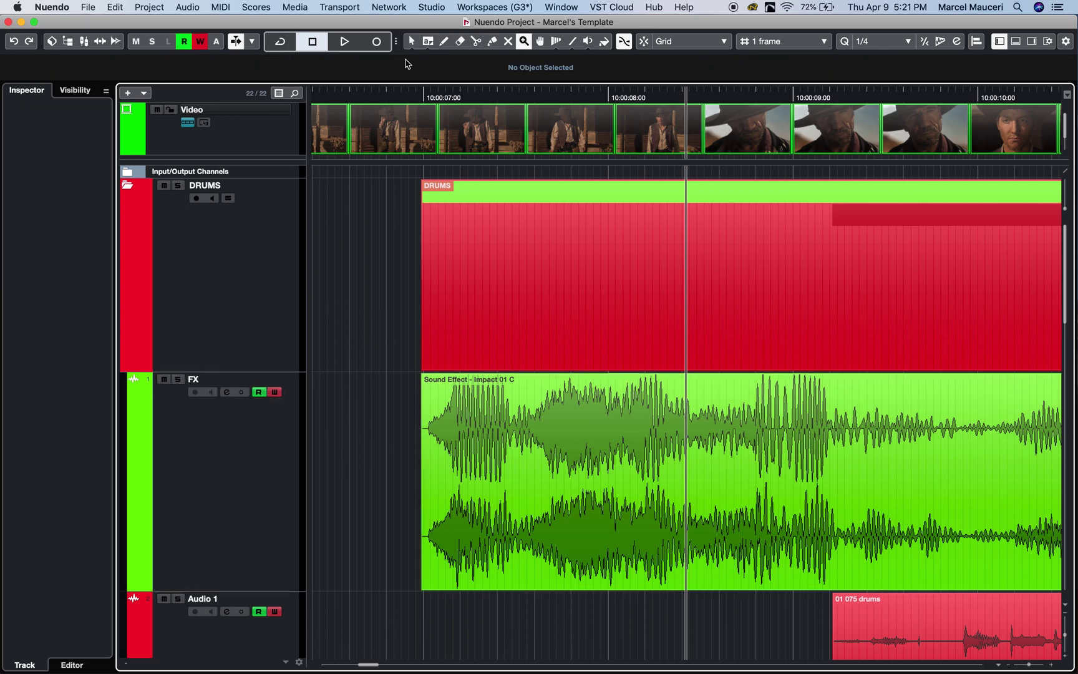
key("7")
key("8")
key("1")
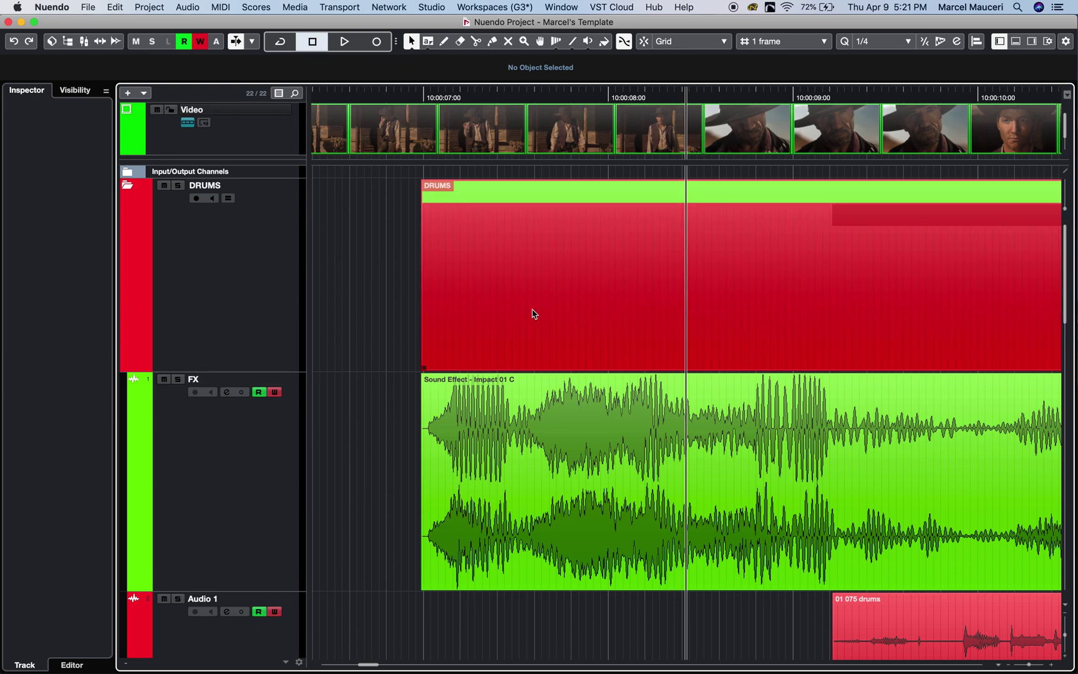
left_click(515, 498)
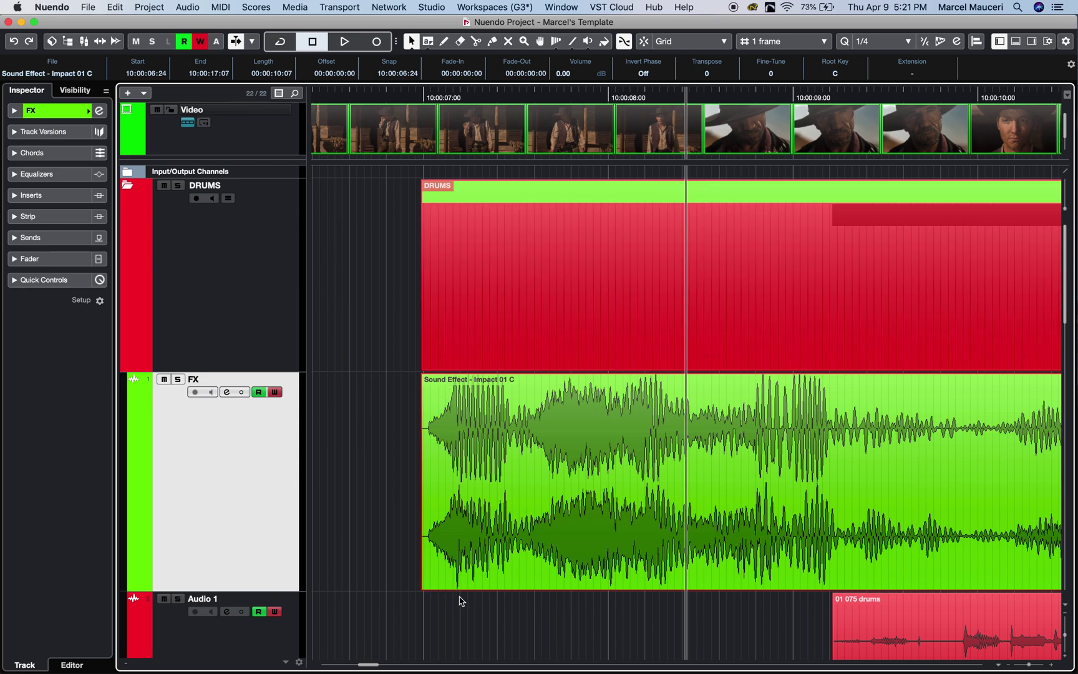
double_click(444, 407)
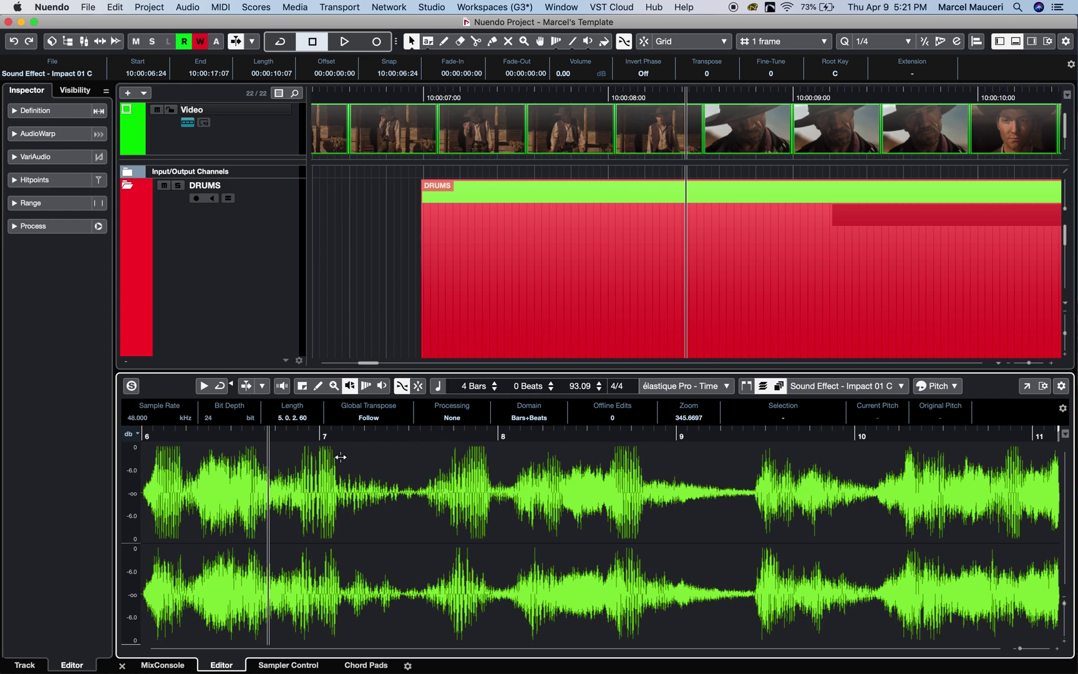
left_click(1016, 41)
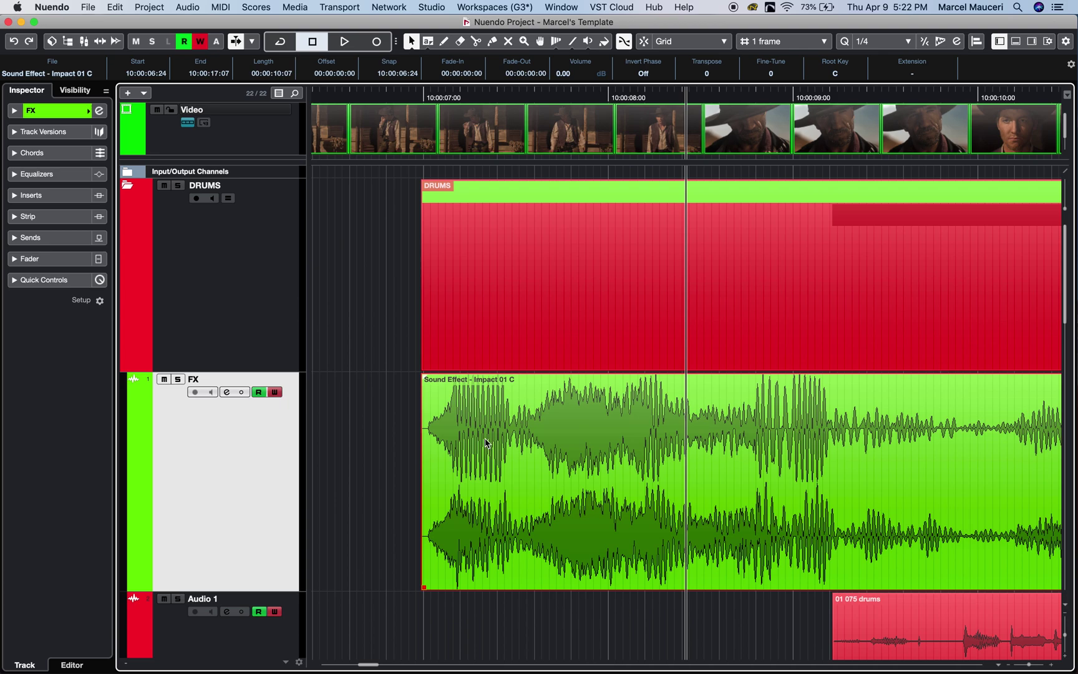
Step: Give the impact clip a 00:00:00:11 fade-in and a 00:00:01:07 fade-out
left_click_drag(424, 376, 505, 376)
scroll(510, 377, "right", 5)
scroll(510, 376, "right", 5)
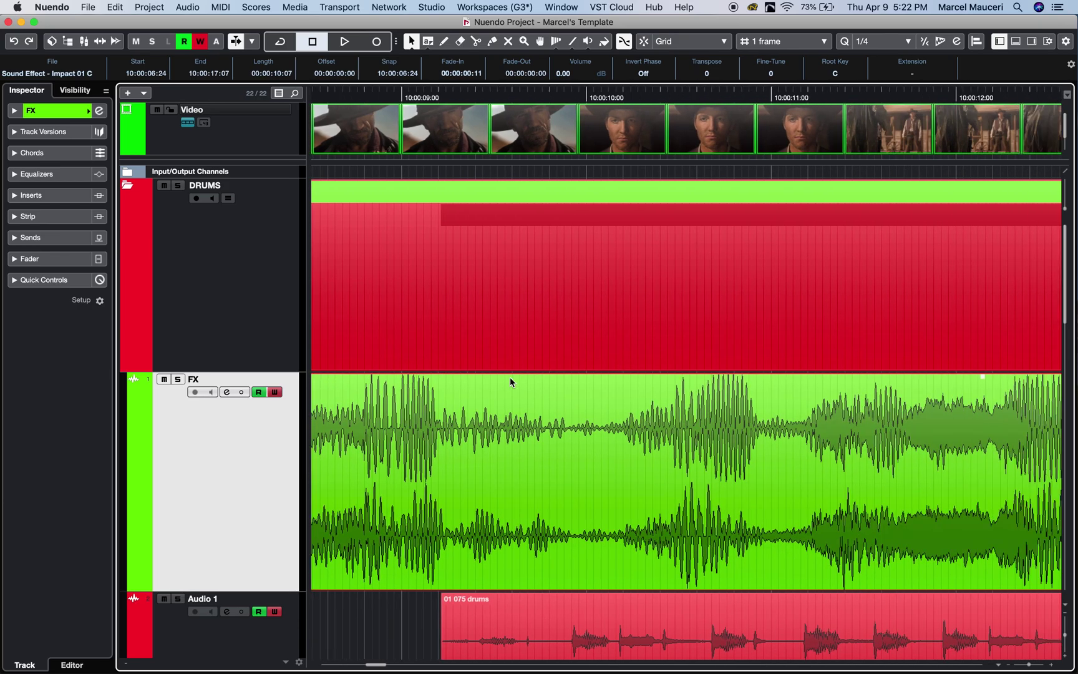
key("g")
key("g")
key("g")
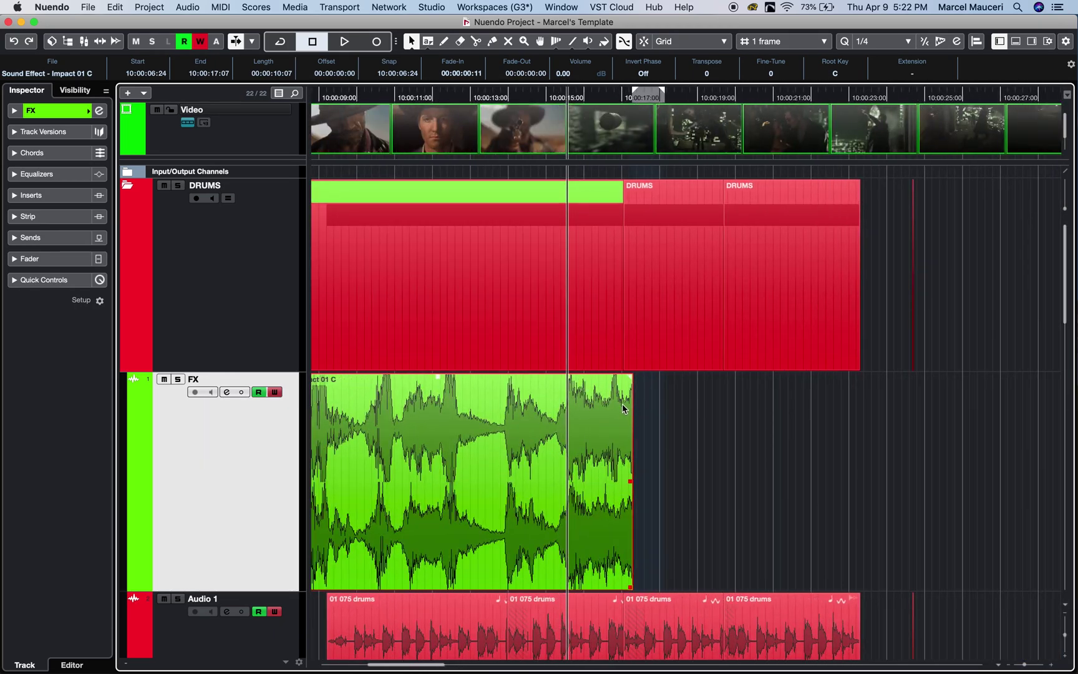
left_click_drag(628, 376, 586, 376)
scroll(583, 384, "left", 8)
scroll(590, 396, "right", 2)
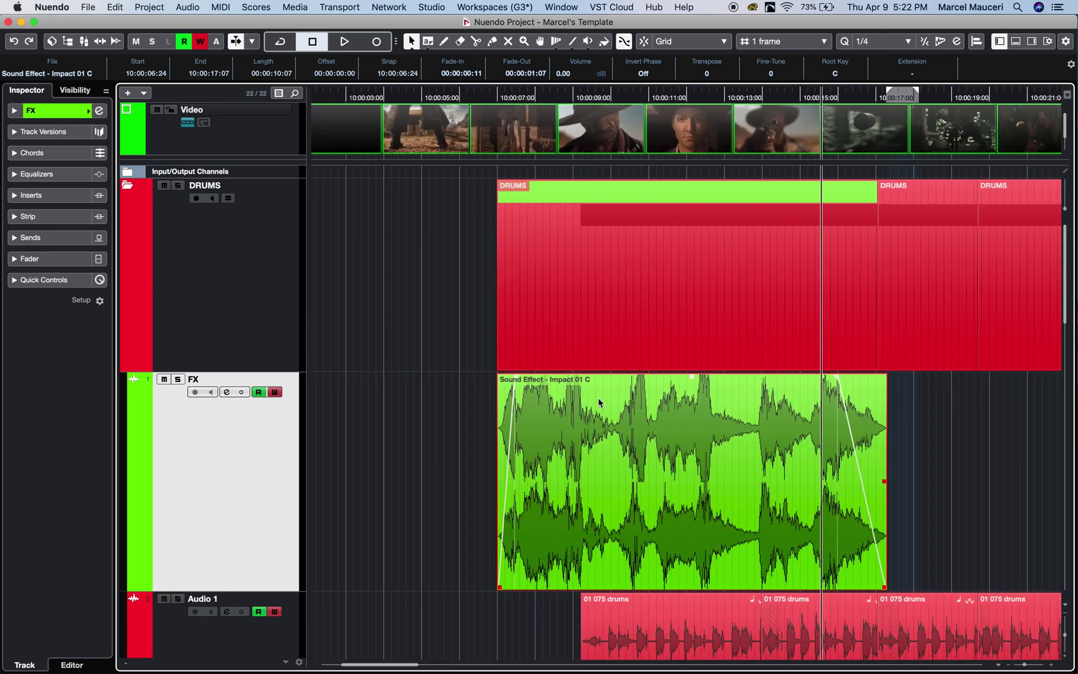
Step: Trim the clip to 10:00:07:14–10:00:16:11 and lower its volume to -6.18 dB
left_click_drag(500, 587, 522, 586)
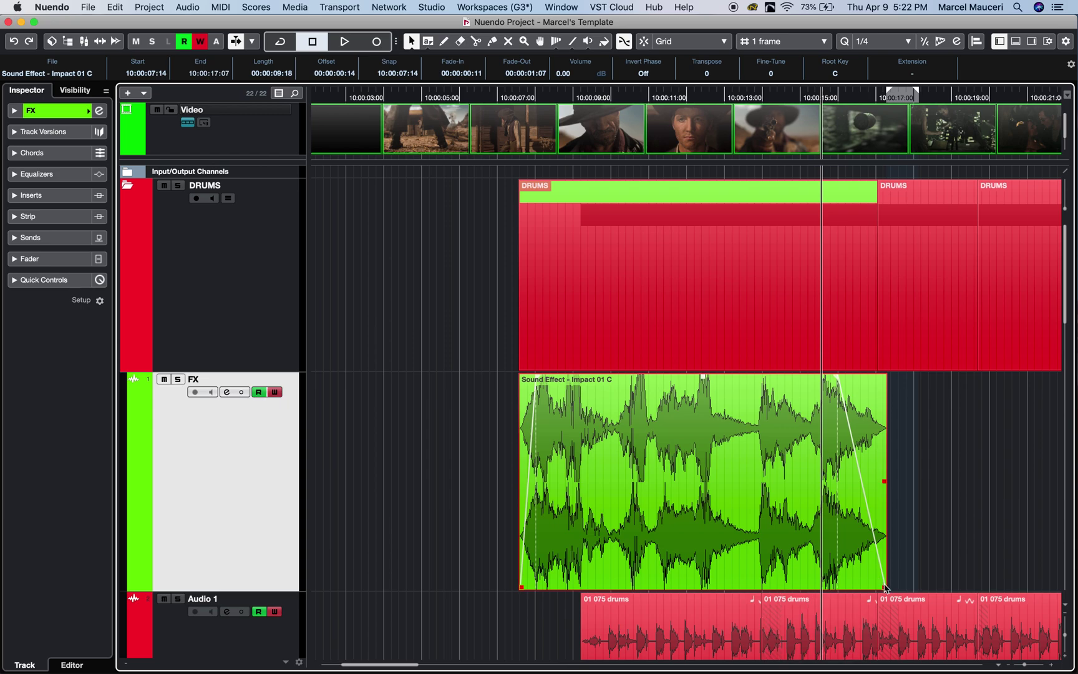
left_click_drag(884, 587, 855, 586)
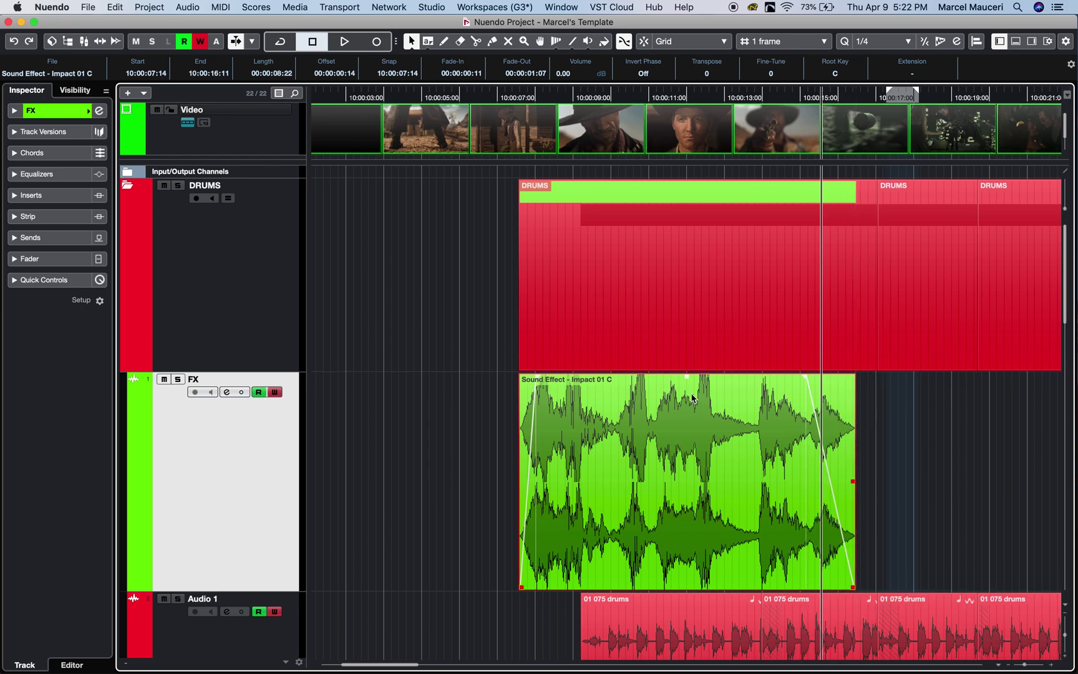
left_click_drag(686, 377, 690, 428)
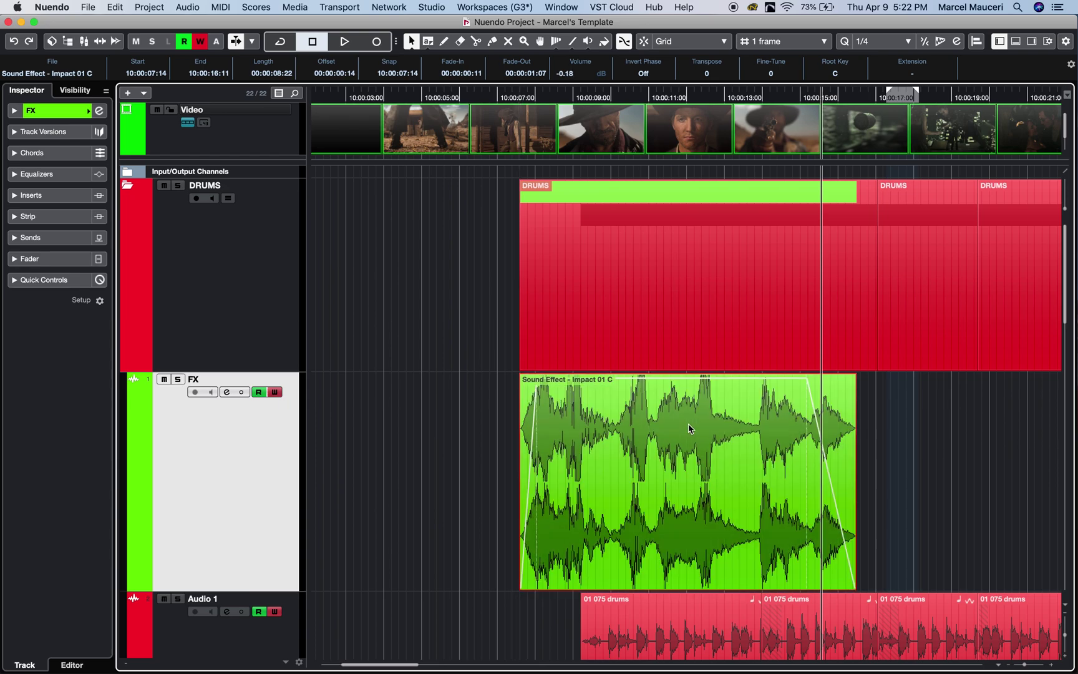
left_click(649, 448)
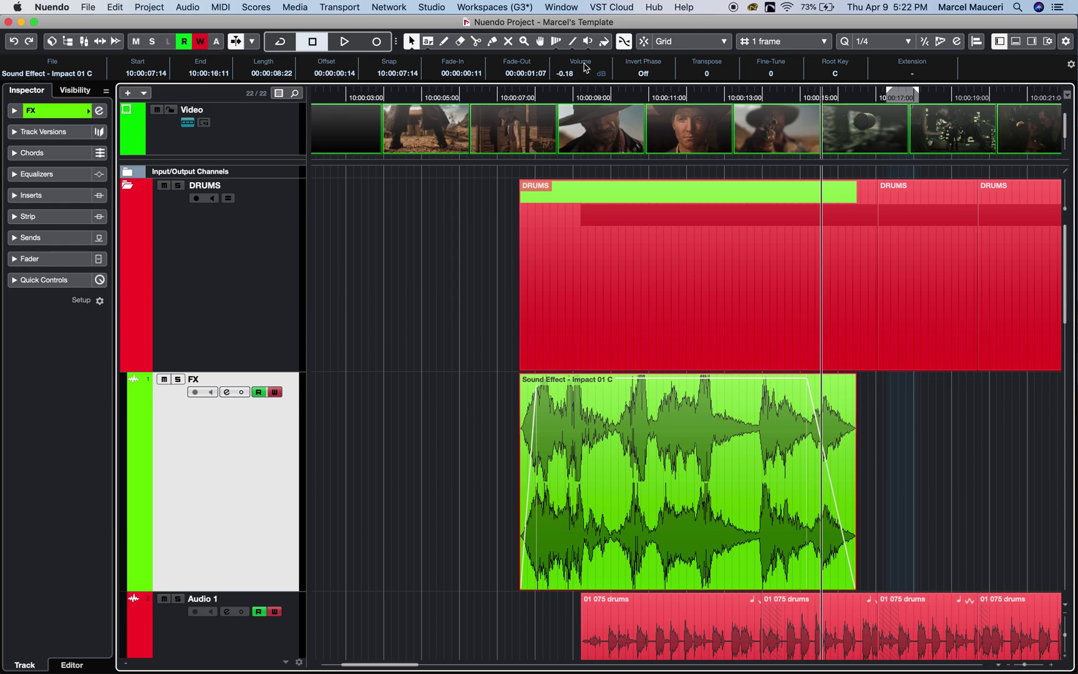
Step: Set the clip volume to 5 dB in the Info Line, then back to 0 dB
left_click(575, 74)
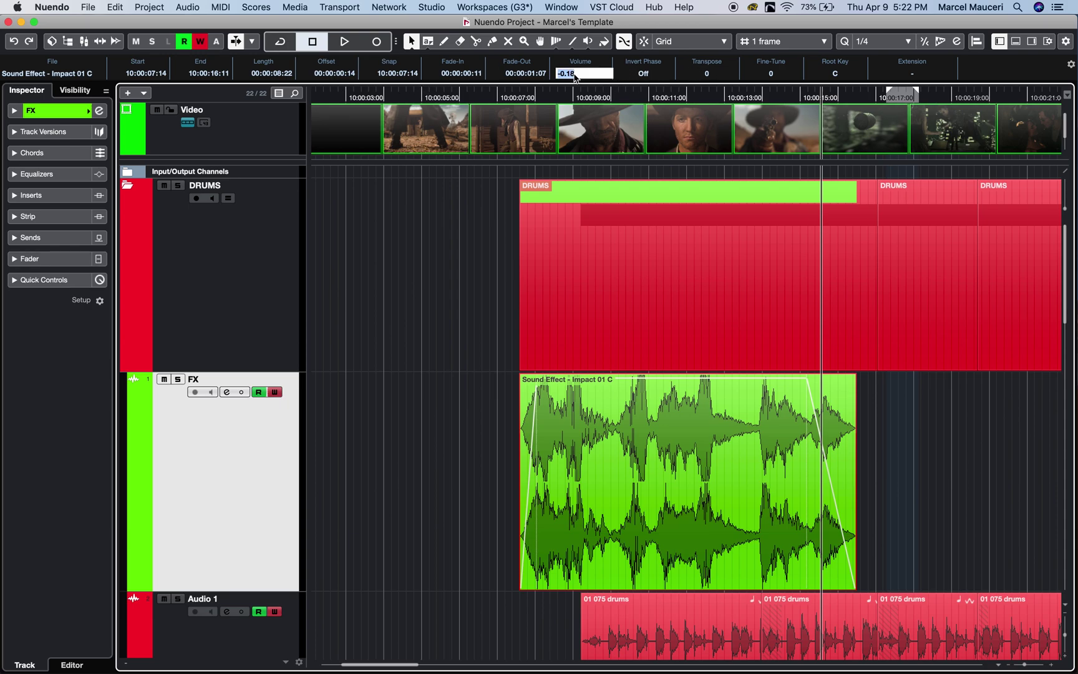
type("5")
key("Return")
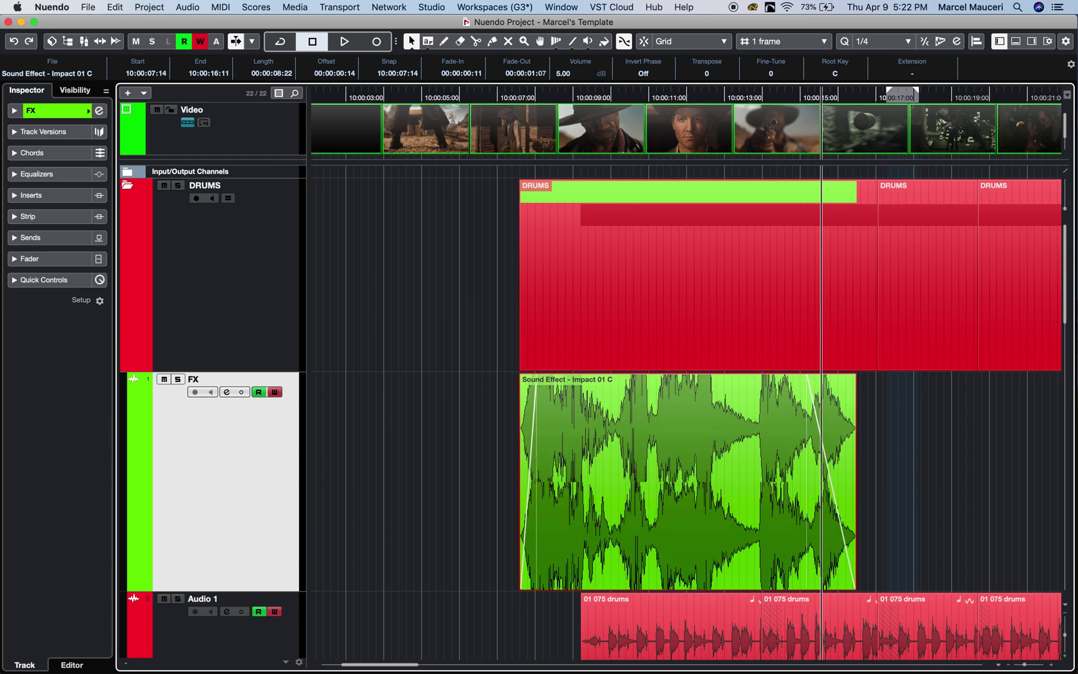
left_click(574, 74)
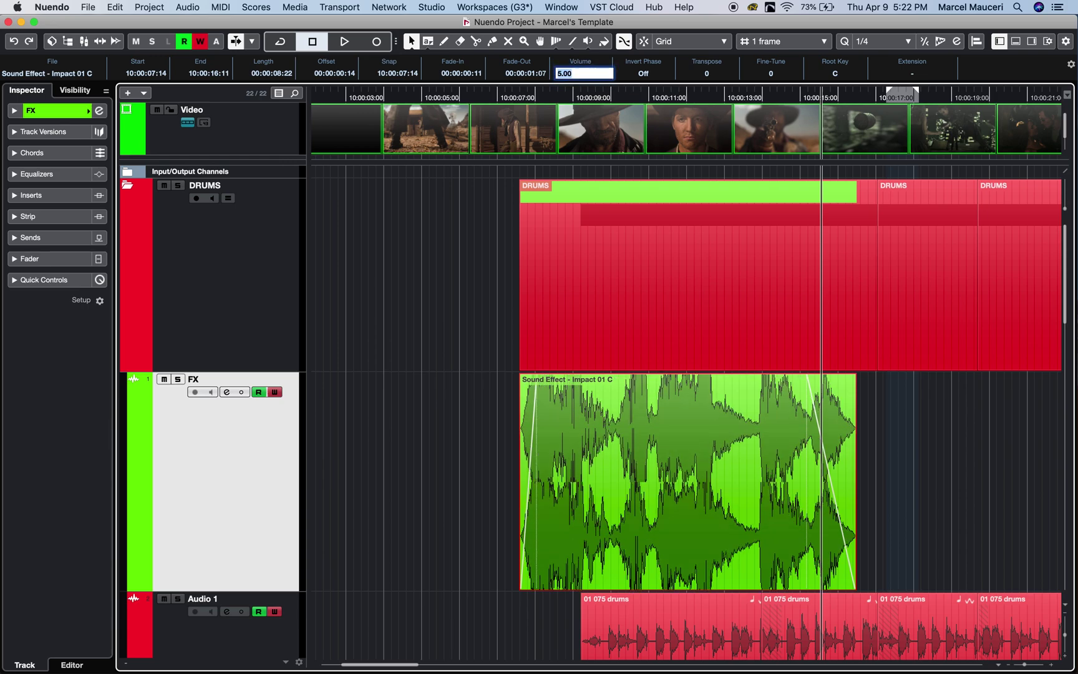
type("0")
key("Return")
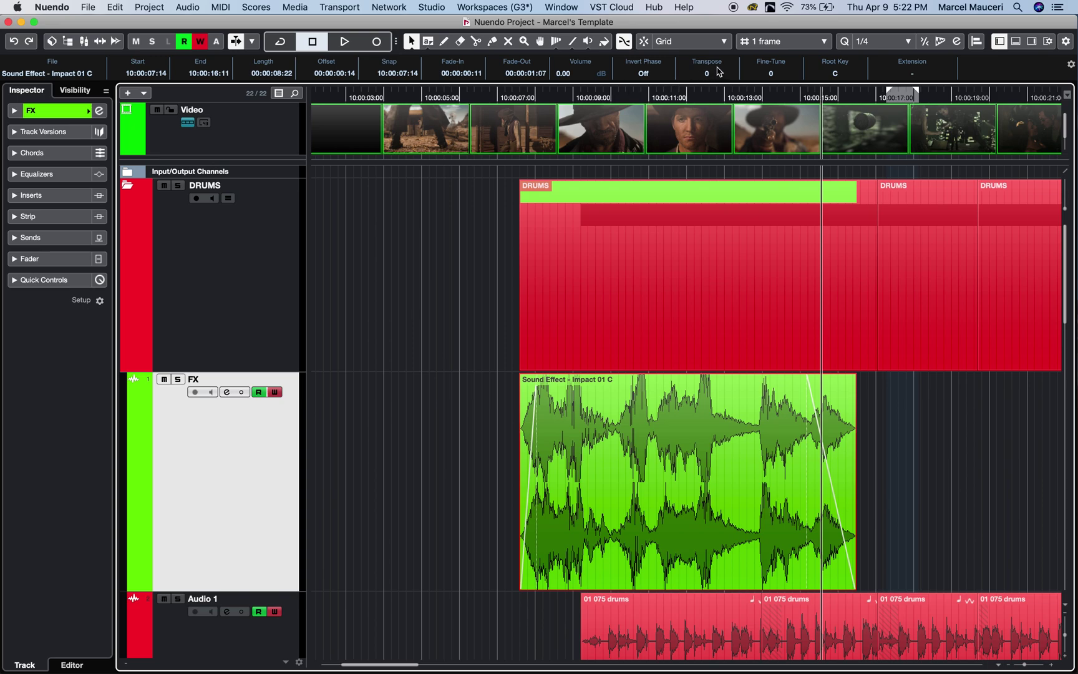
Step: Set the clip transpose to 10, then reset it to 0
left_click(717, 73)
type("1")
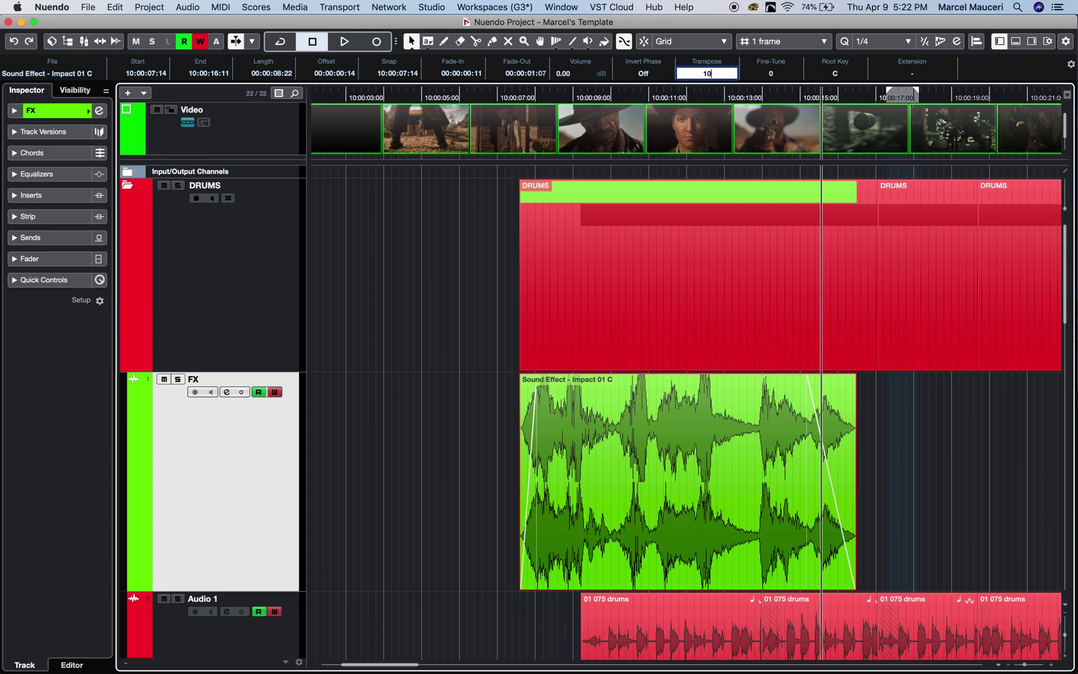
type("0")
key("Return")
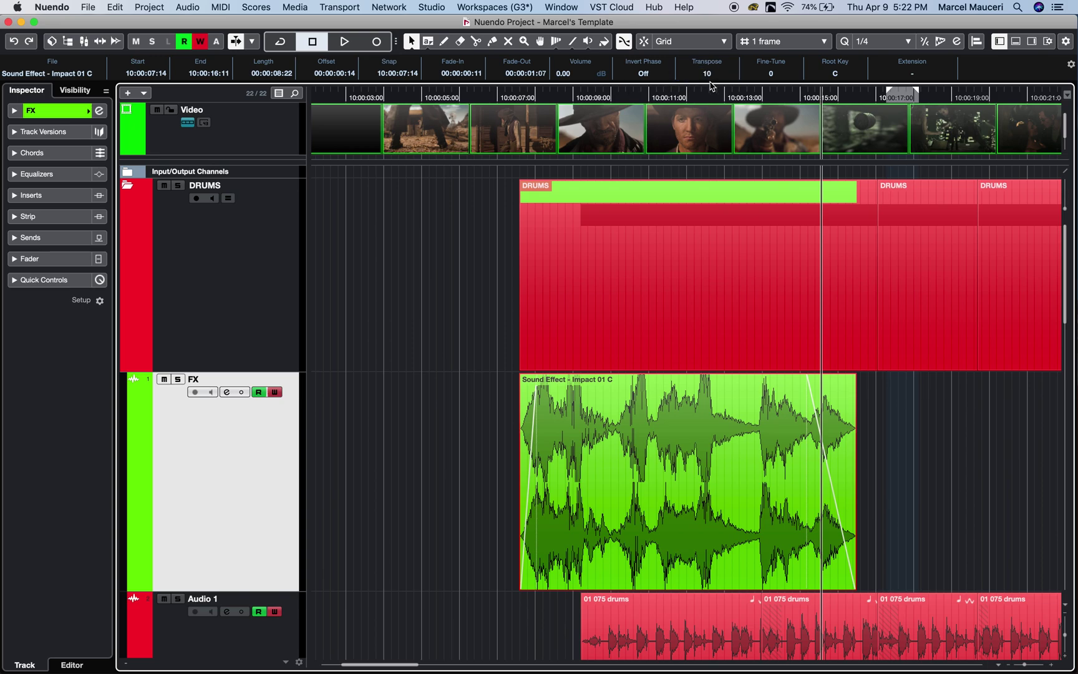
left_click(721, 75)
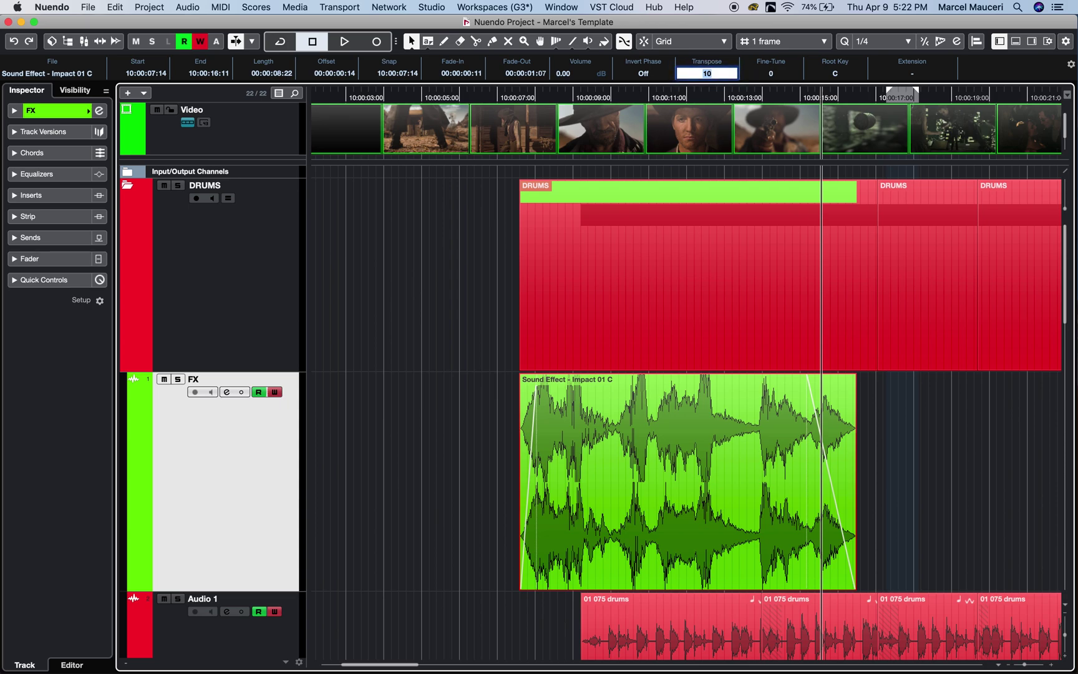
type("0")
key("Return")
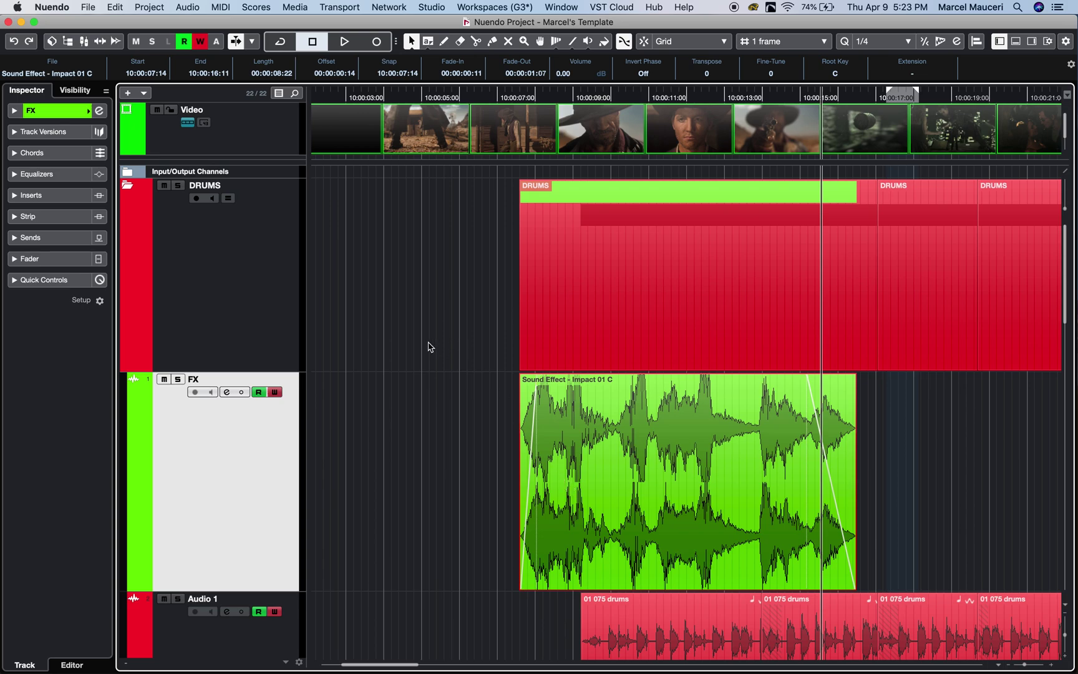
Step: With Sizing Moves Contents, resize the event to run 10:00:07:21–10:00:16:14
key("1")
key("1")
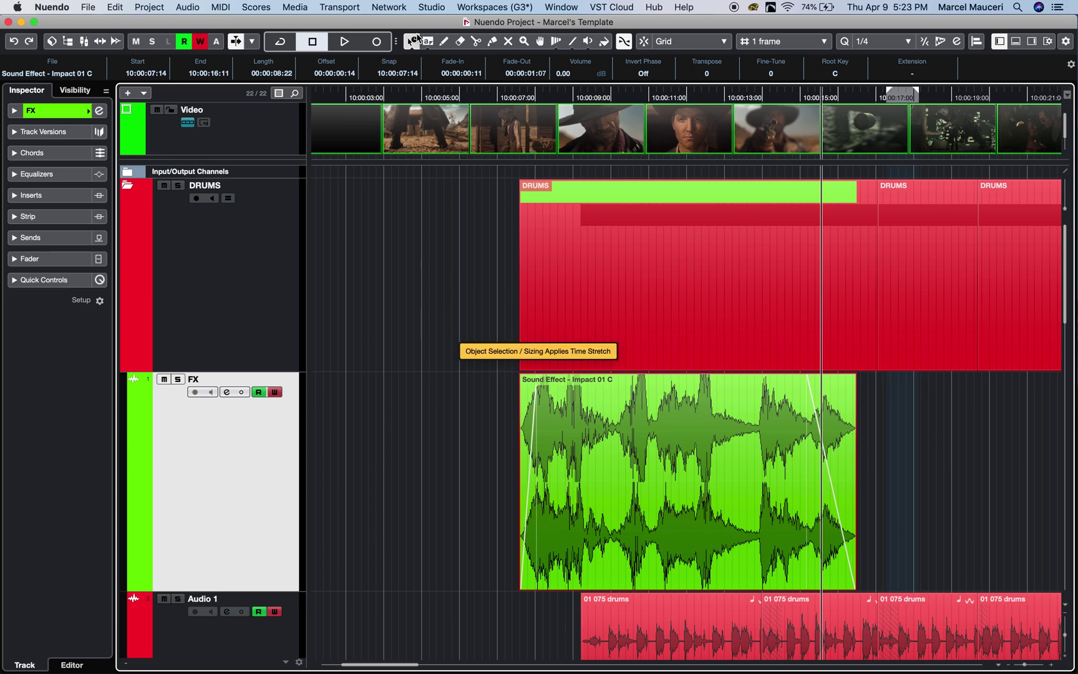
left_click(412, 41)
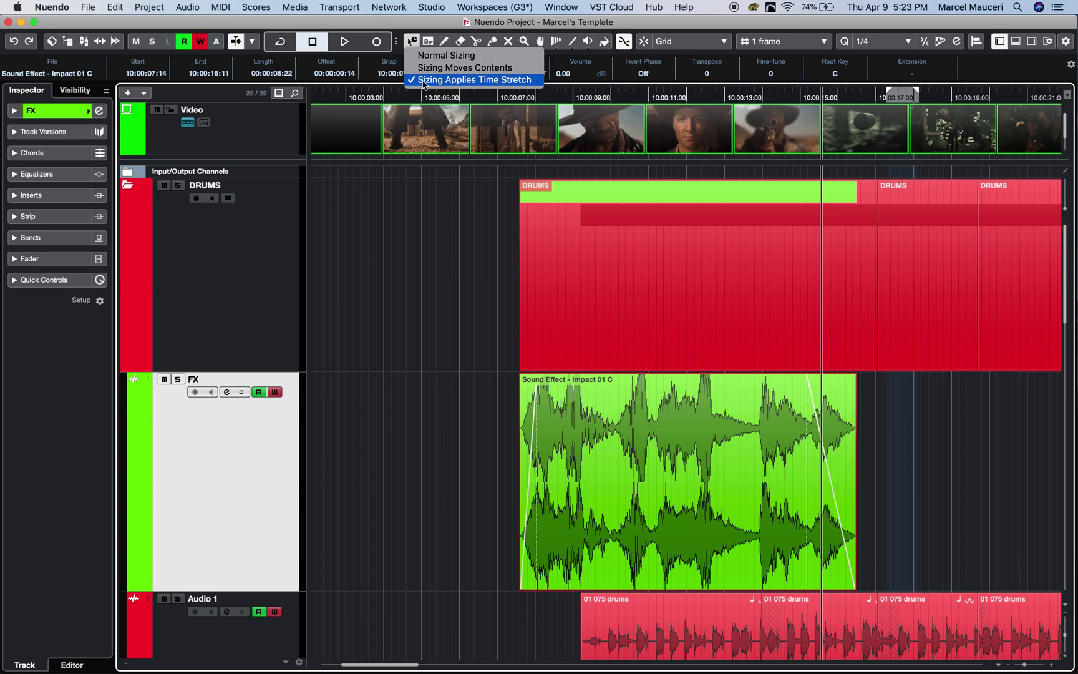
left_click(440, 55)
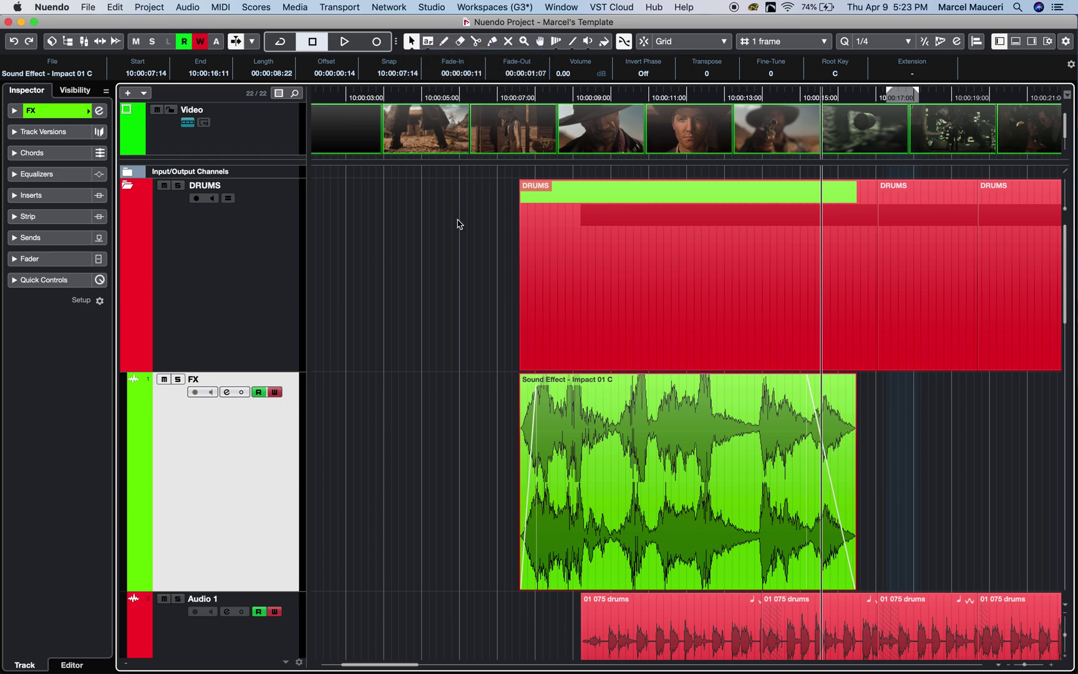
key("1")
key("1")
key("1")
key("1")
key("1")
key("1")
key("1")
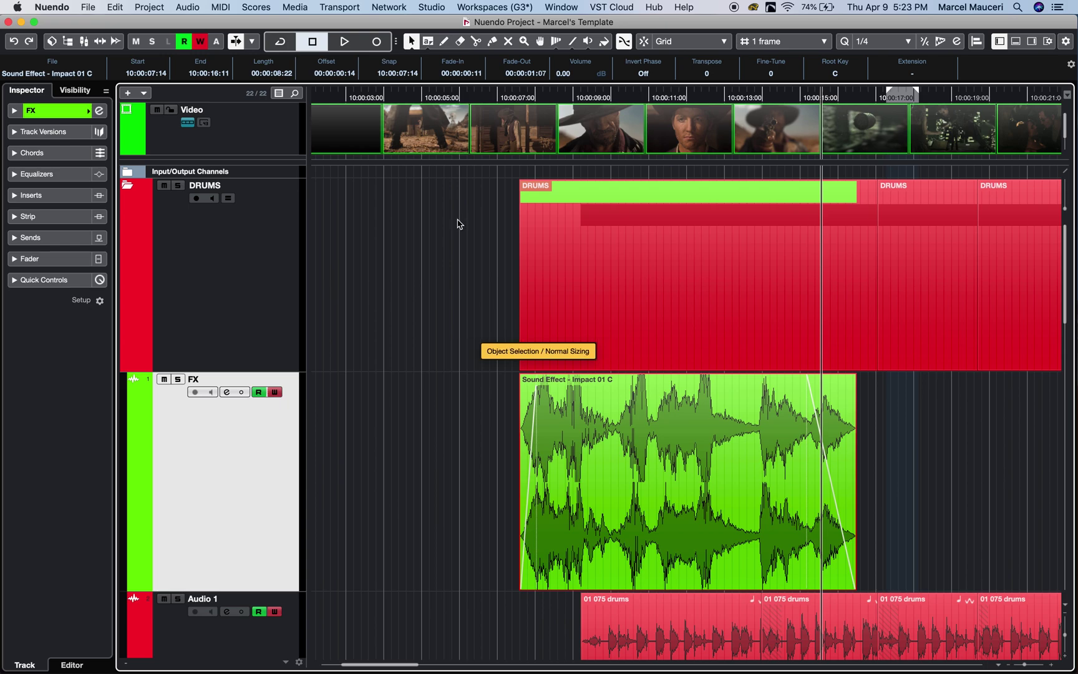
key("1")
key("1")
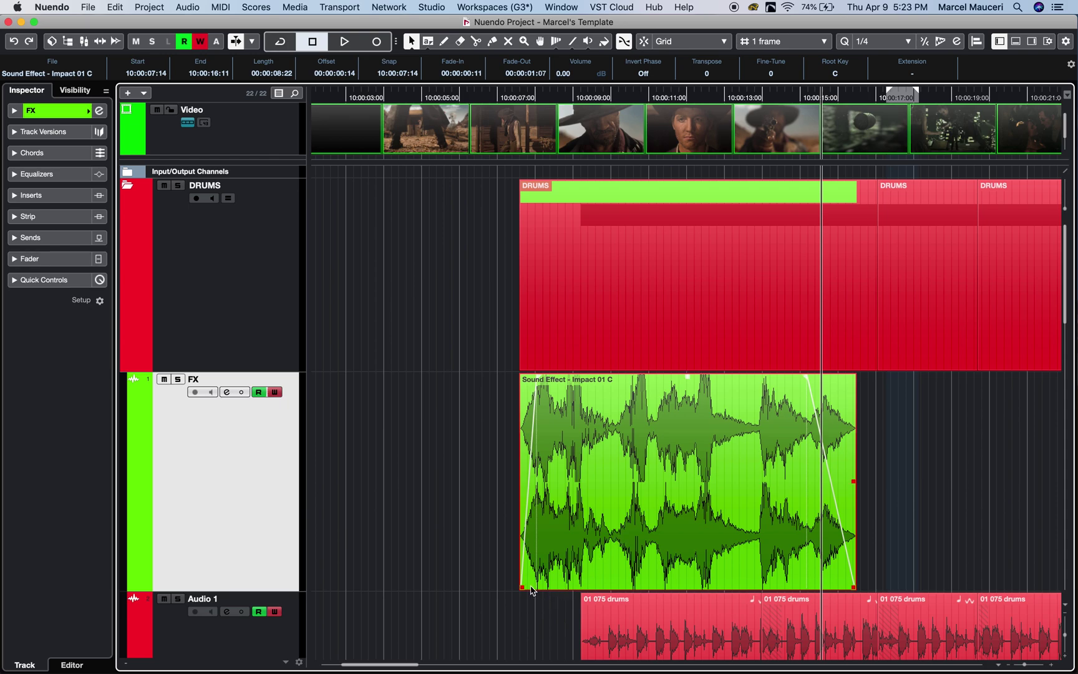
key("1")
mouse_move(522, 588)
left_mouse_down()
mouse_move(578, 588)
mouse_move(531, 588)
left_mouse_up()
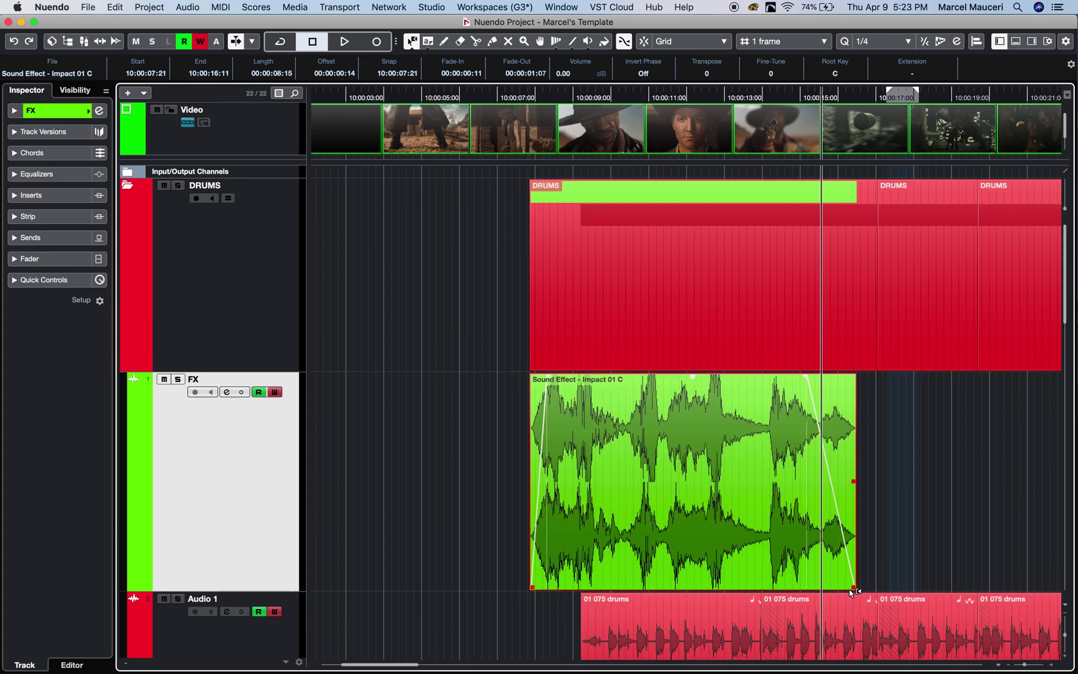
mouse_move(853, 587)
left_mouse_down()
mouse_move(844, 586)
mouse_move(861, 586)
left_mouse_up()
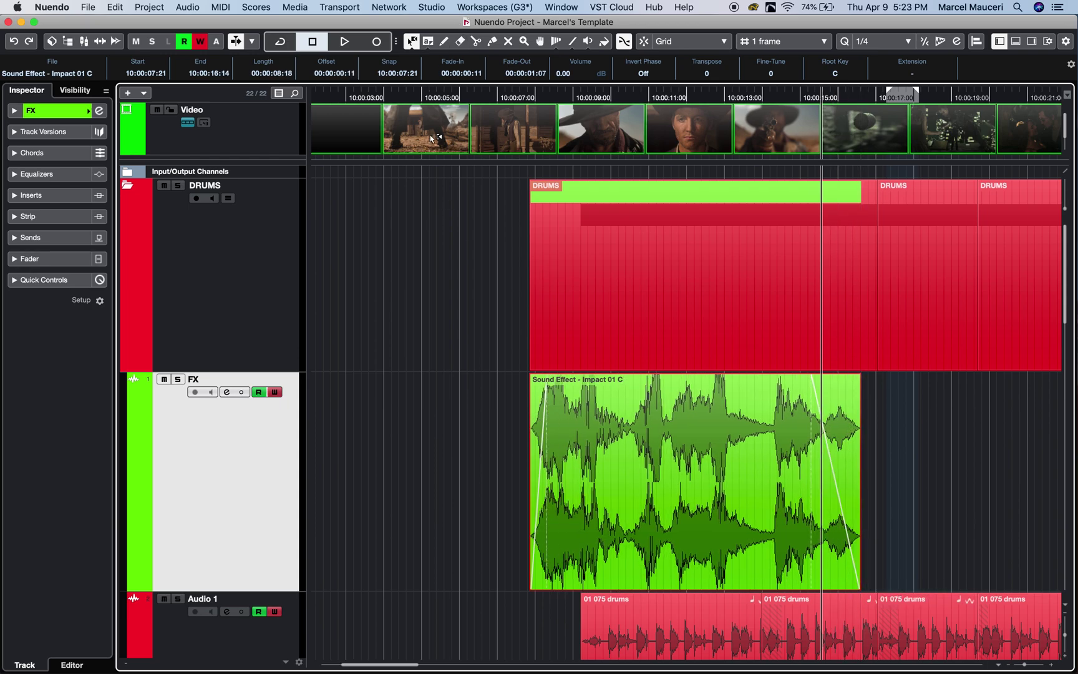
Step: Try a Time Stretch resize of the event start to 10:00:06:14, then undo it
key("1")
left_click_drag(531, 588, 483, 588)
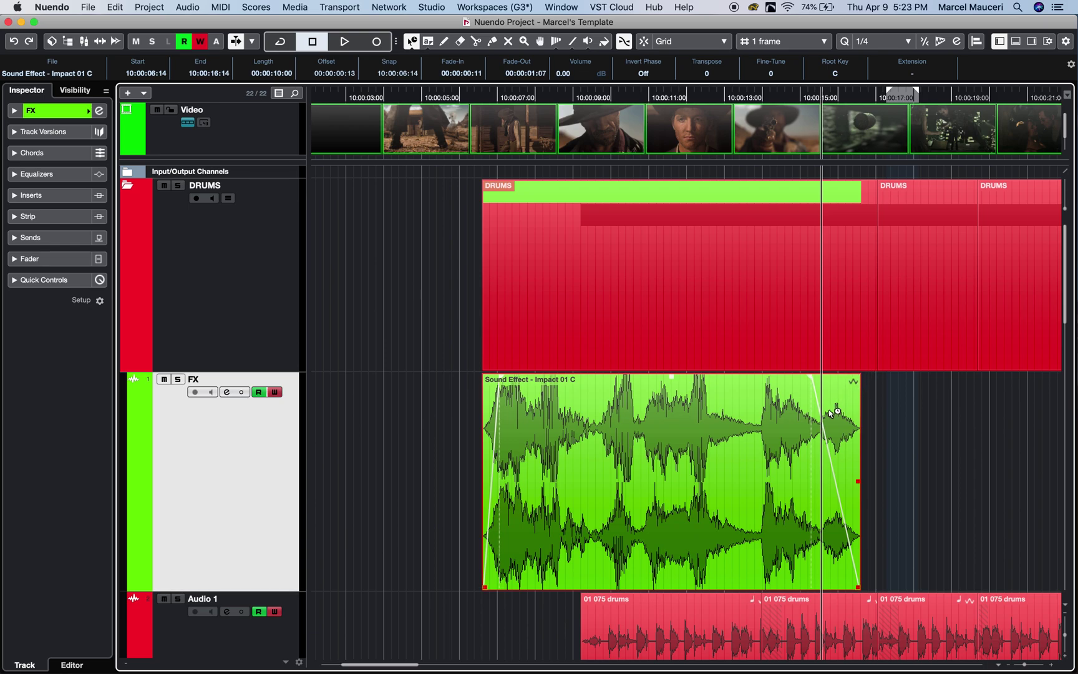
key("super+z")
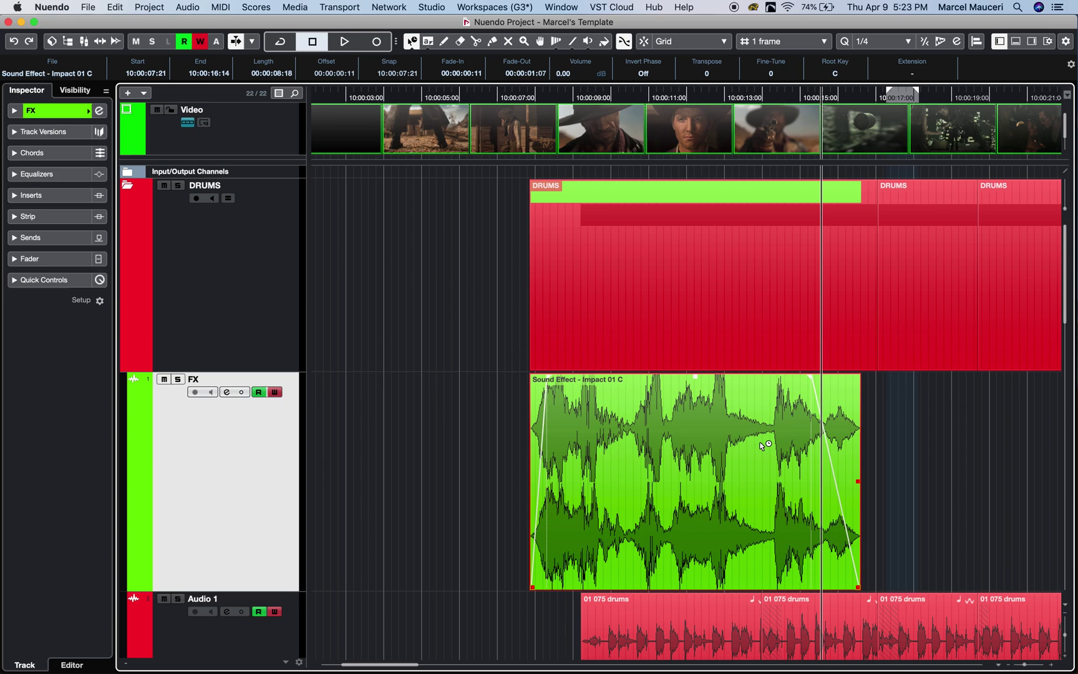
Step: Show the Edit History window from the Edit menu
left_click(89, 8)
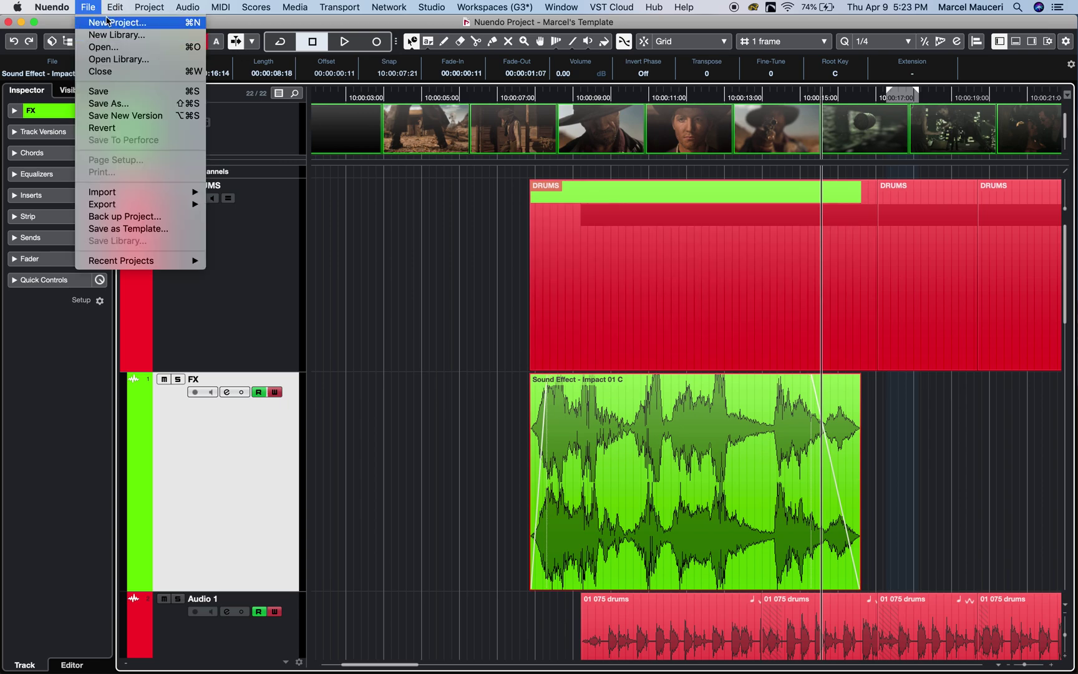
mouse_move(113, 8)
left_click(127, 47)
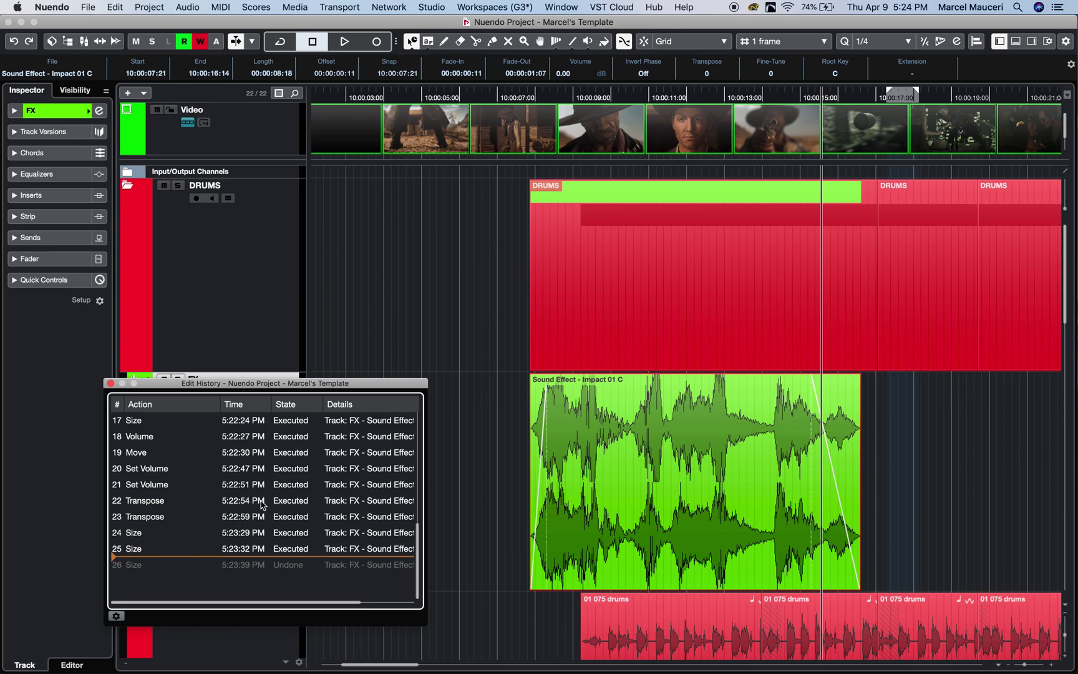
Step: Close the Edit History and draw a volume envelope dipping through the impact event
left_click(110, 383)
key("8")
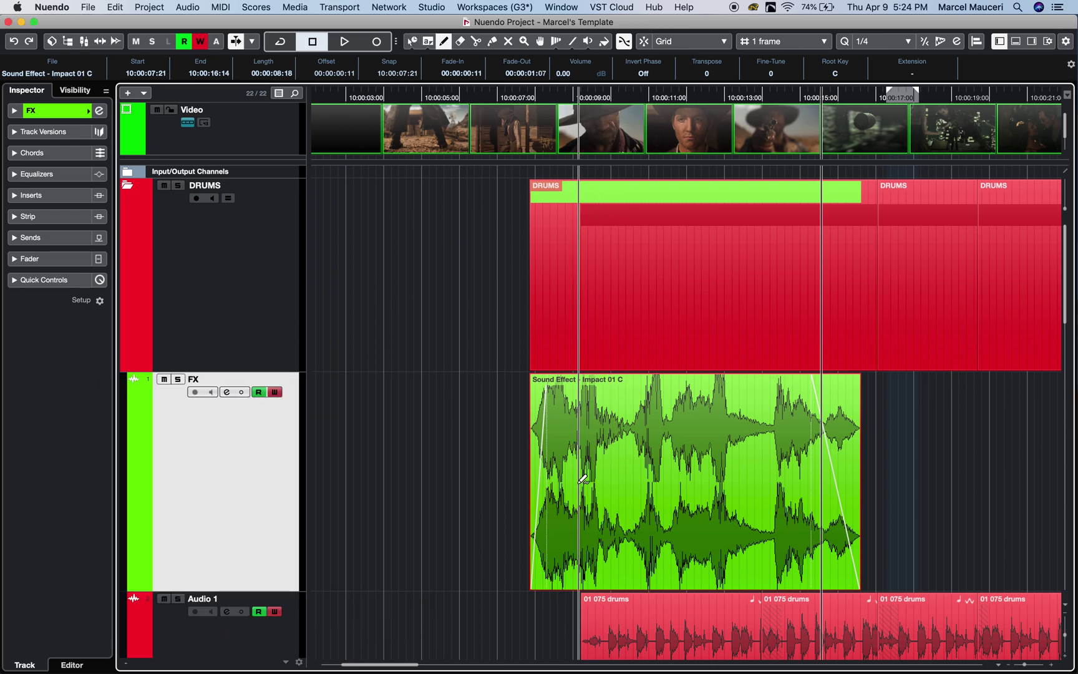
mouse_move(587, 479)
left_mouse_down()
mouse_move(619, 483)
mouse_move(631, 465)
mouse_move(627, 485)
mouse_move(736, 474)
mouse_move(748, 428)
mouse_move(814, 449)
mouse_move(814, 440)
mouse_move(818, 493)
mouse_move(757, 464)
mouse_move(668, 443)
mouse_move(696, 455)
mouse_move(707, 482)
mouse_move(586, 480)
mouse_move(581, 421)
mouse_move(565, 491)
mouse_move(585, 423)
left_mouse_up()
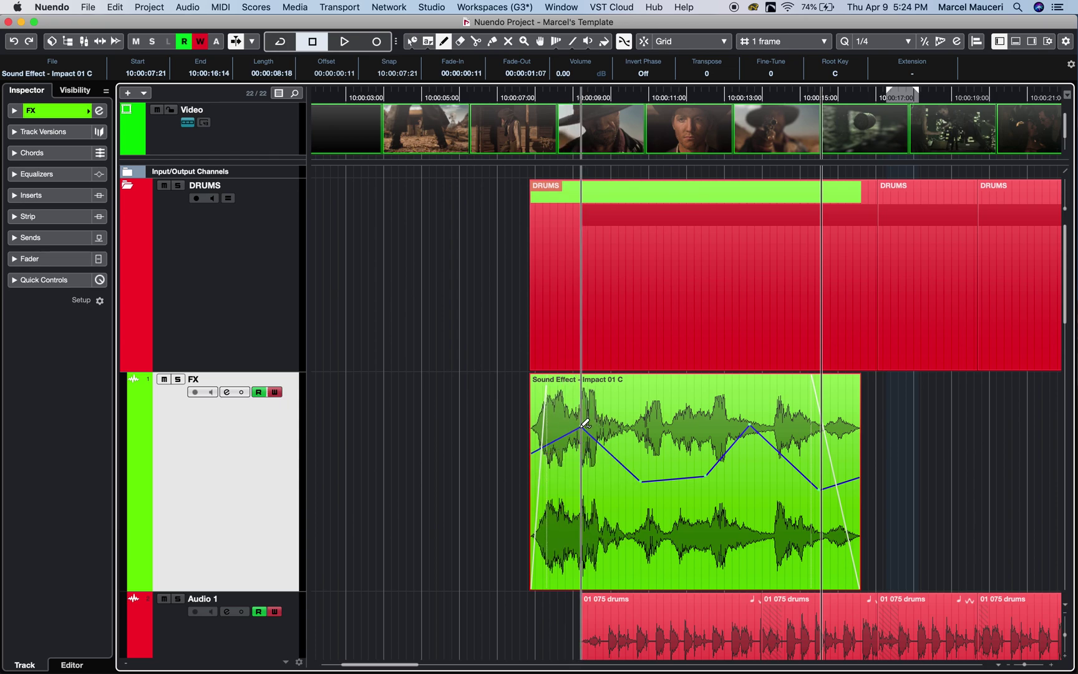
key("super+z")
Step: Make and recall range selections on the FX and Audio 1 tracks, using undo and redo
key("2")
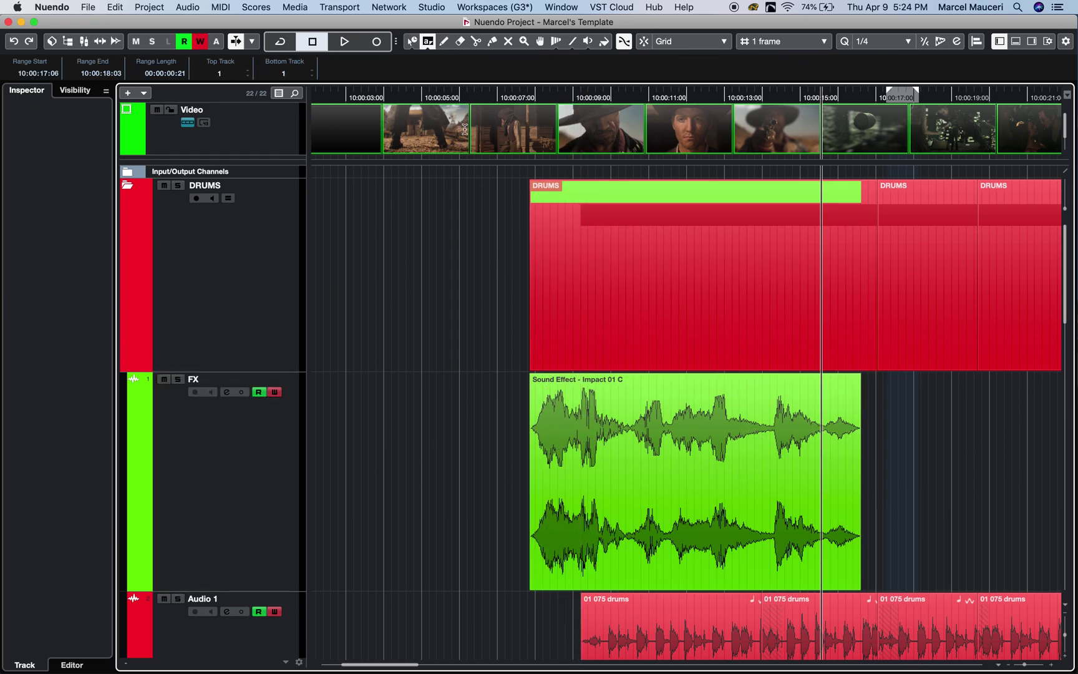
key("shift+2")
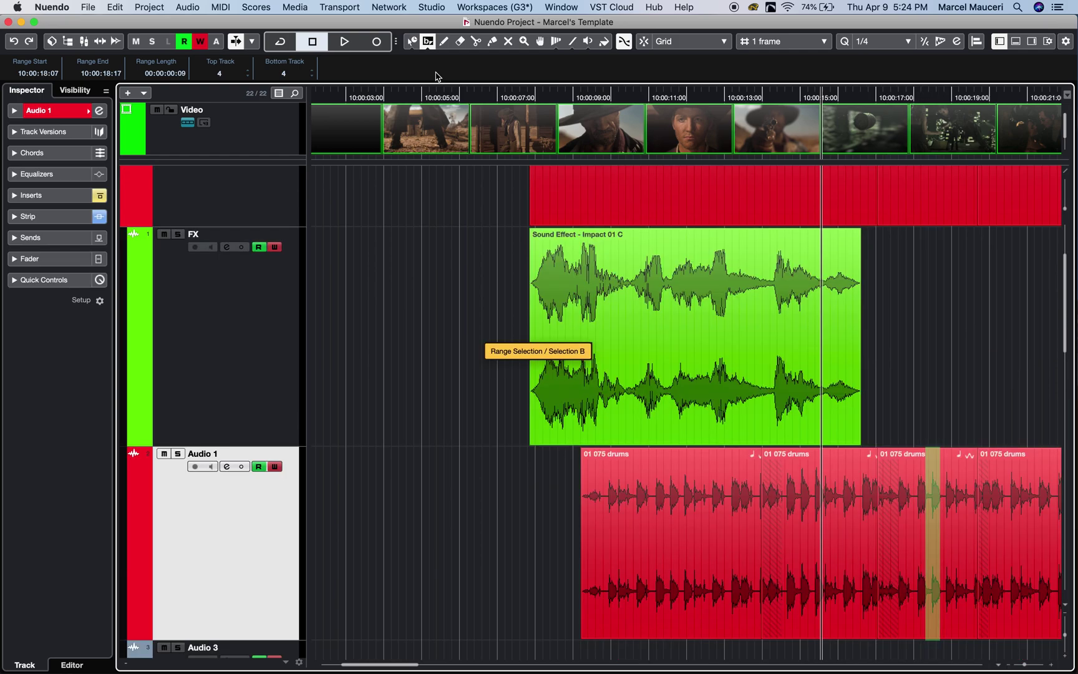
key("shift+1")
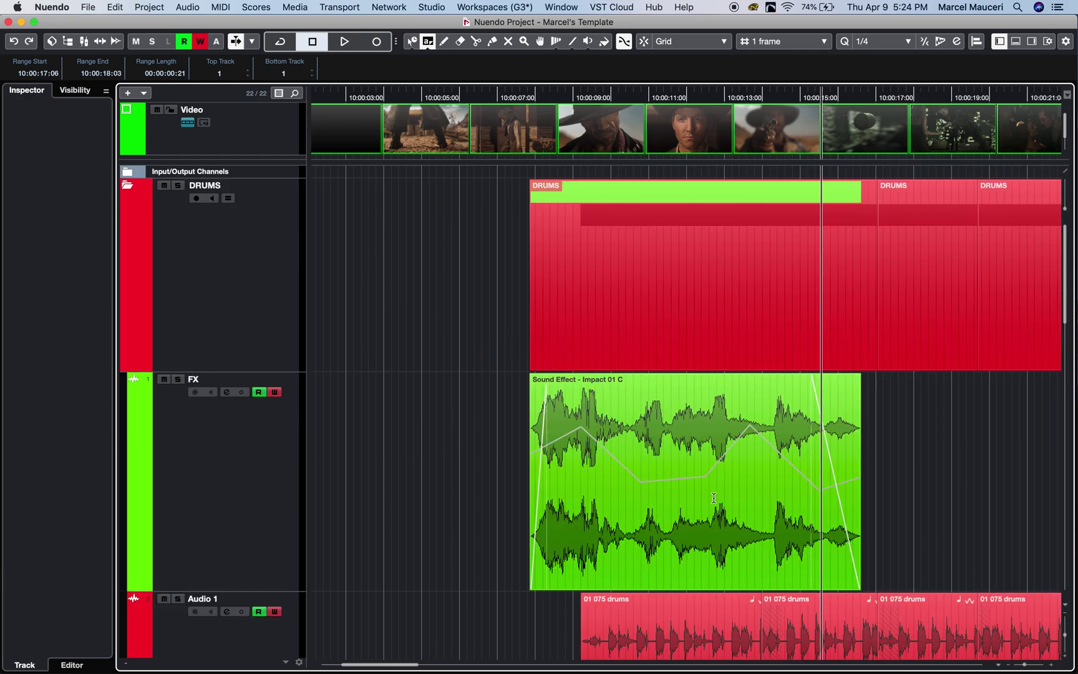
left_click_drag(727, 507, 810, 506)
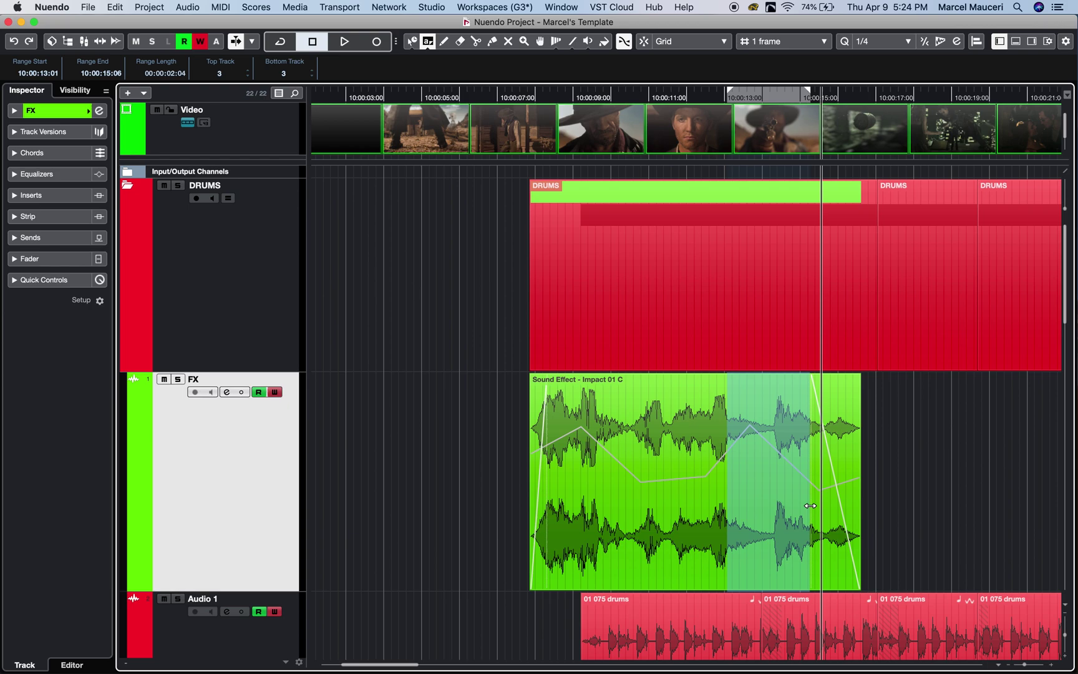
key("shift+2")
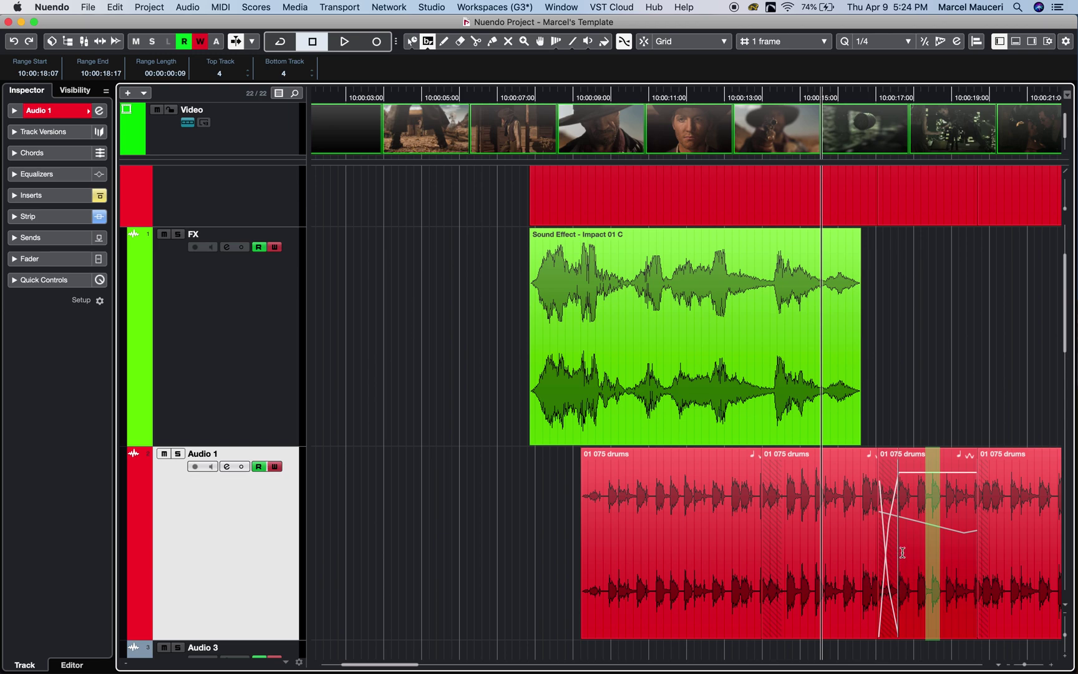
left_click_drag(903, 562, 926, 554)
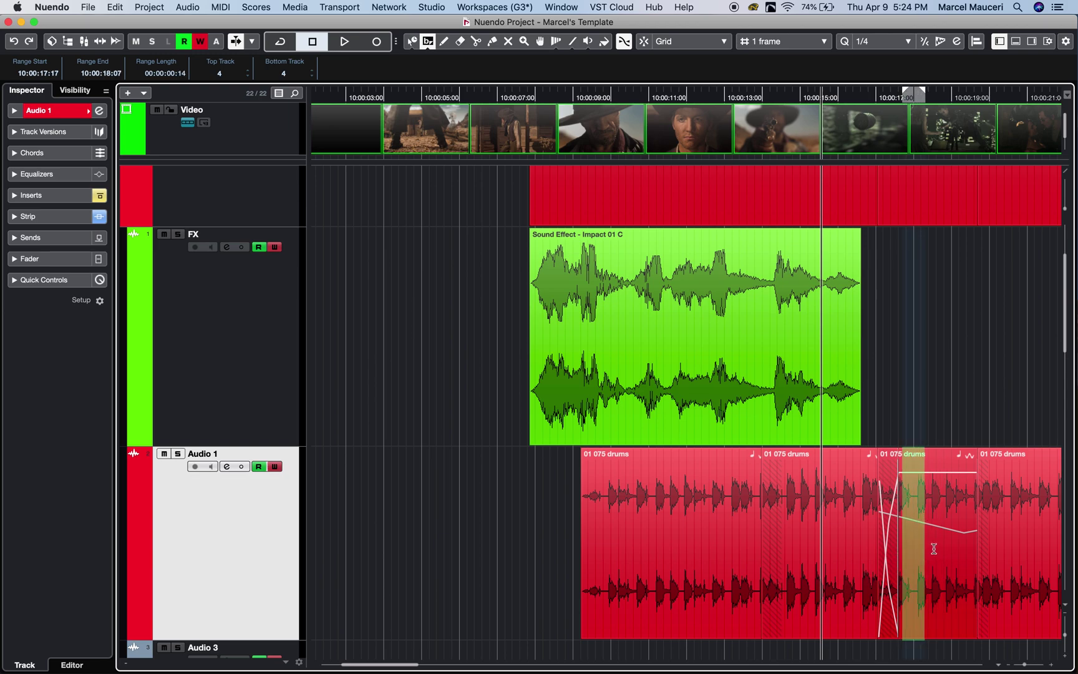
left_click_drag(934, 549, 946, 549)
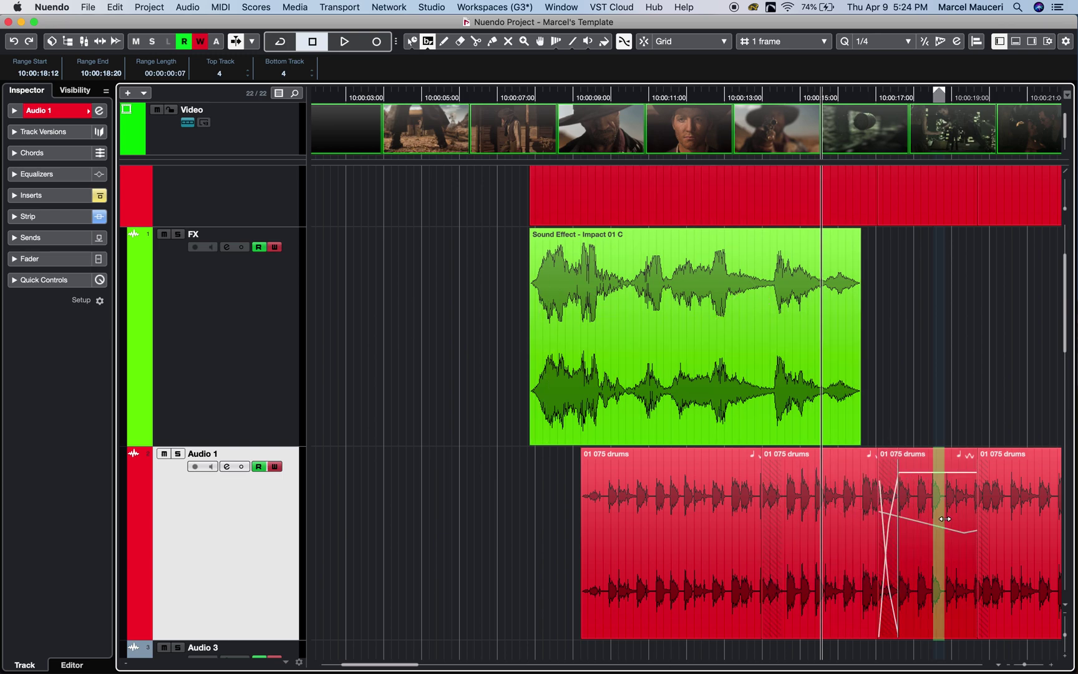
key("super+z")
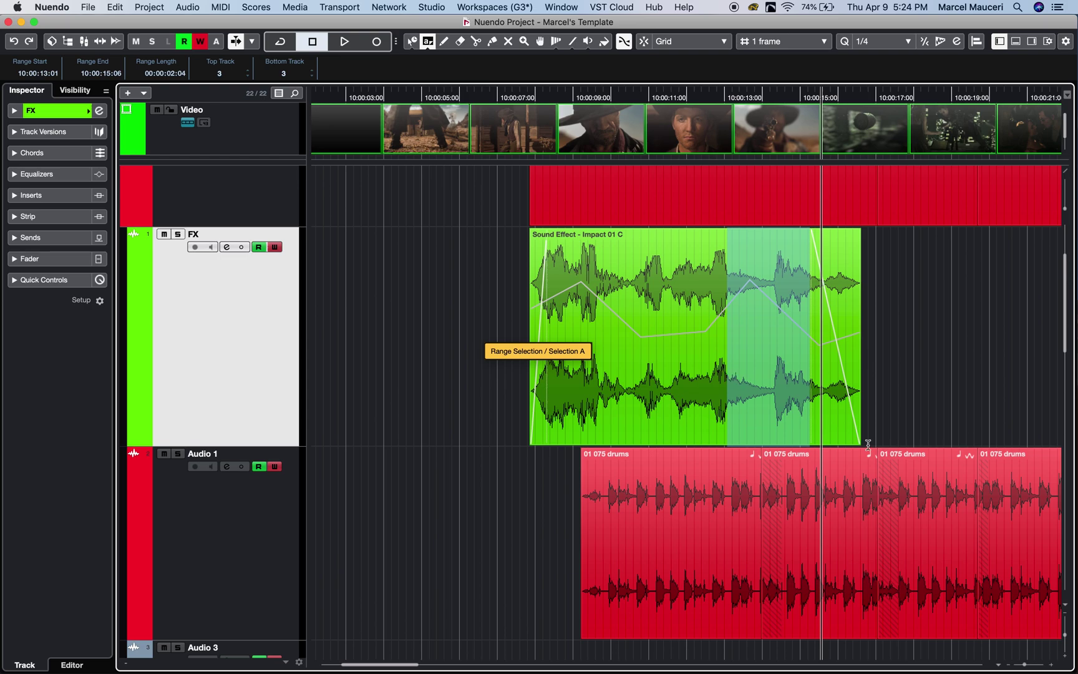
left_click_drag(937, 545, 943, 549)
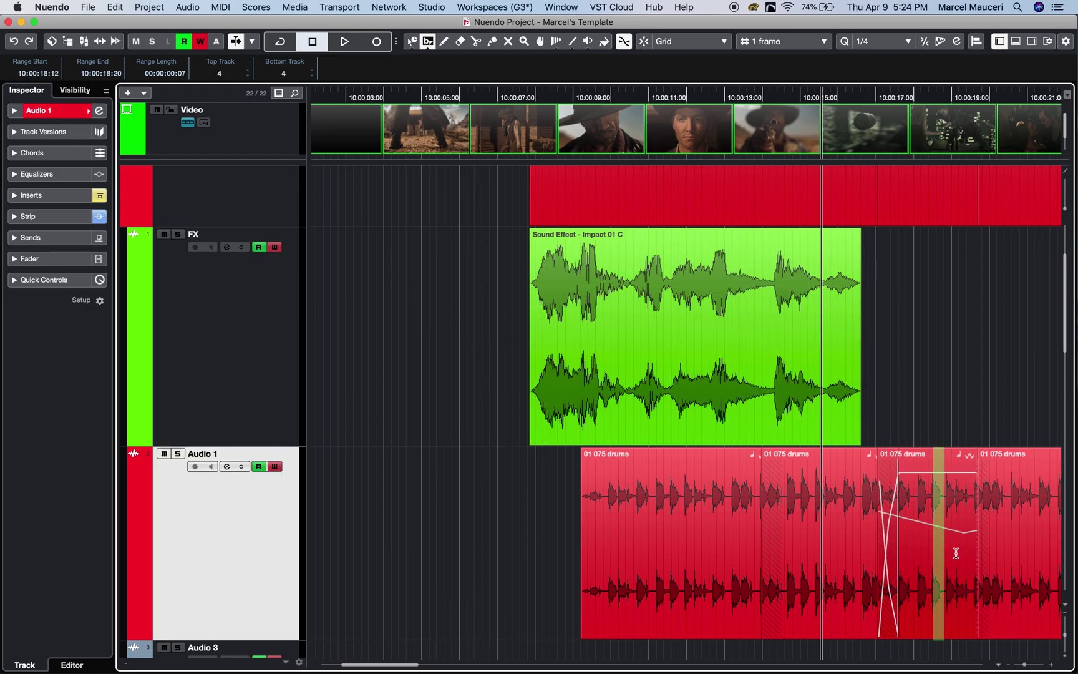
key("super+z")
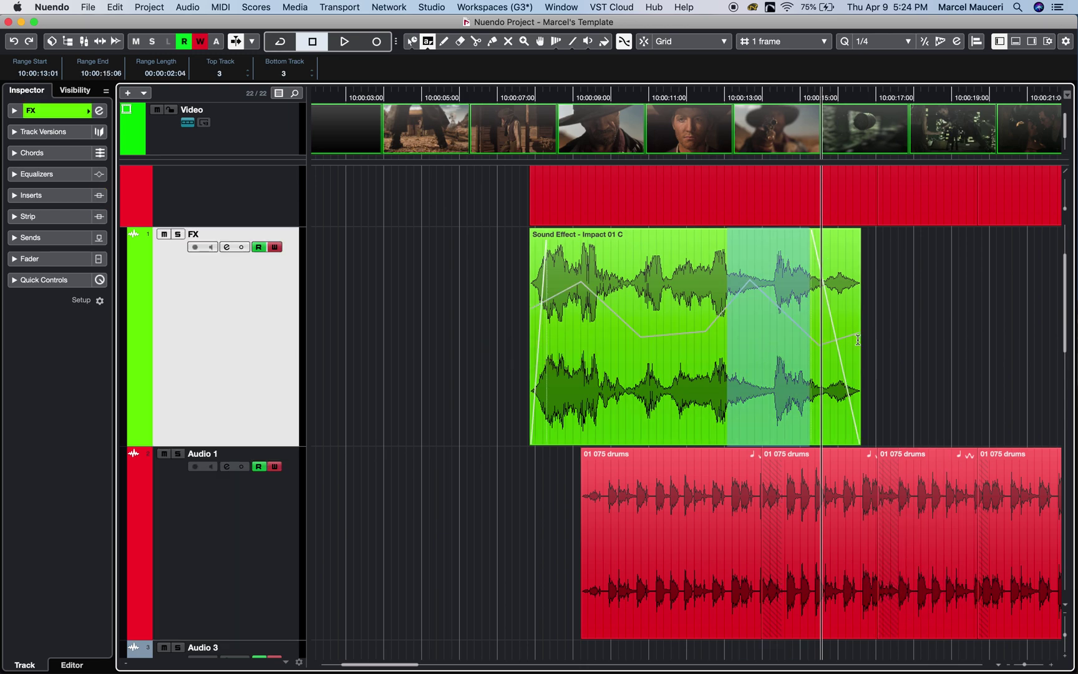
key("super+shift+z")
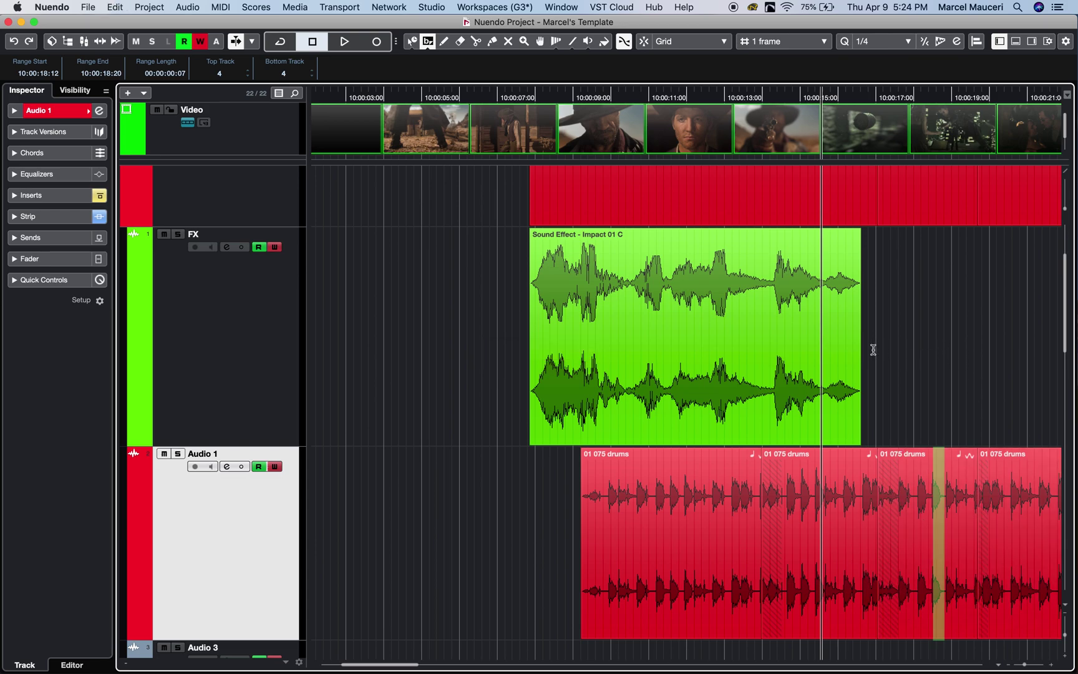
Step: Create a short new event from an FX range just after the impact event
left_click_drag(873, 347, 935, 345)
key("super+z")
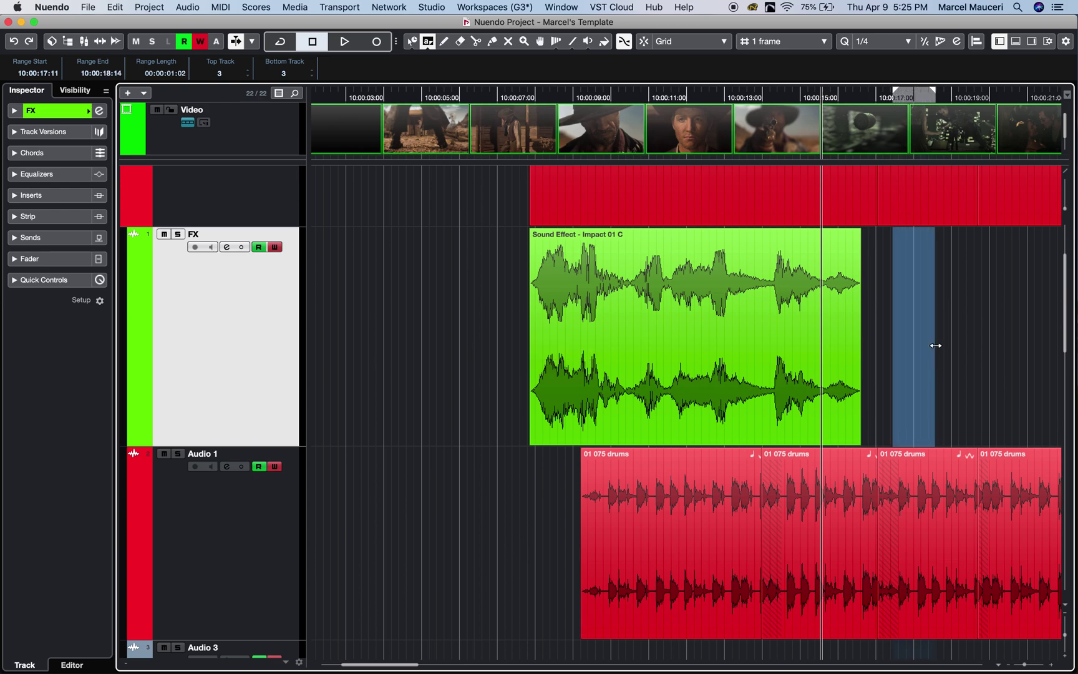
key("super+v")
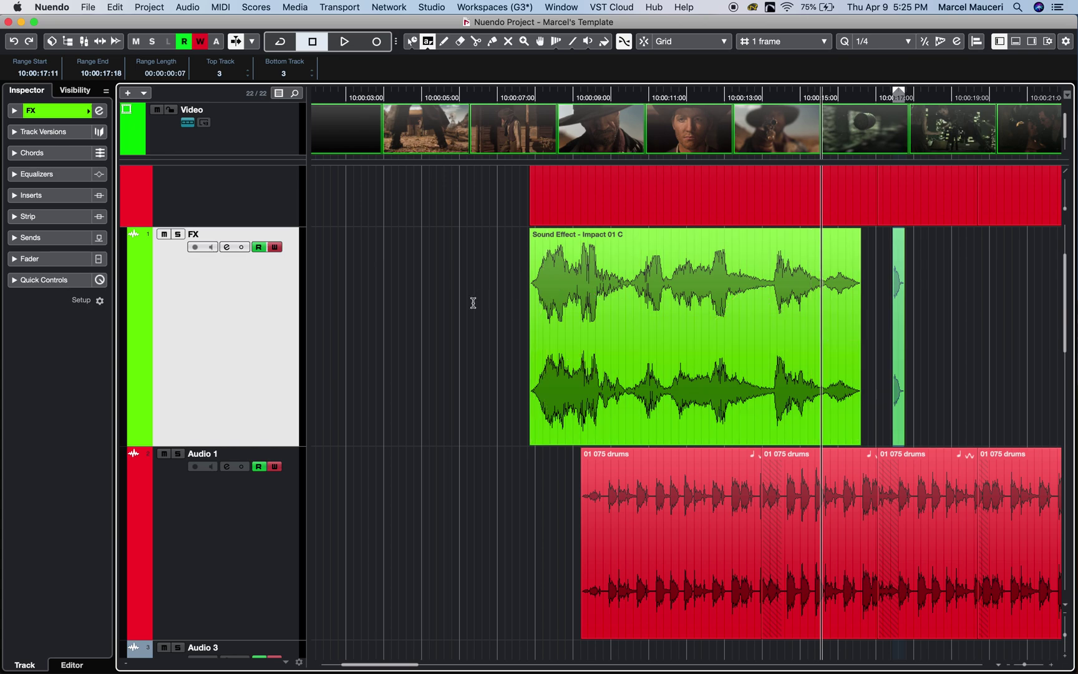
key("1")
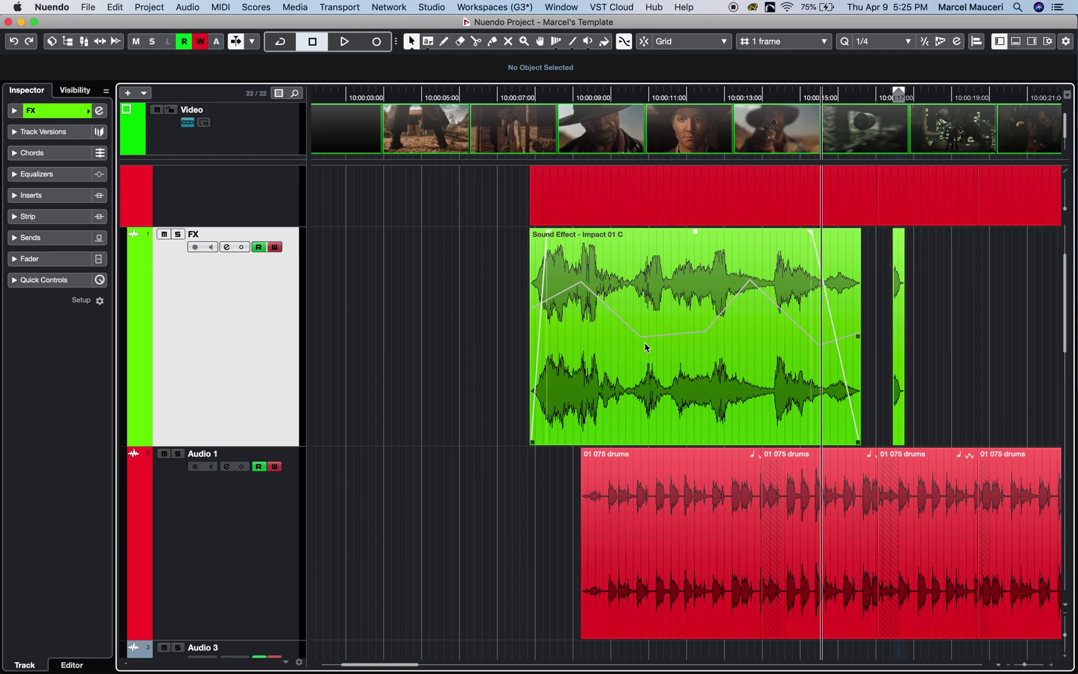
Step: Check the Select Tool's Slip Event modifier in Preferences > Editing > Tool Modifiers and confirm
left_click(63, 7)
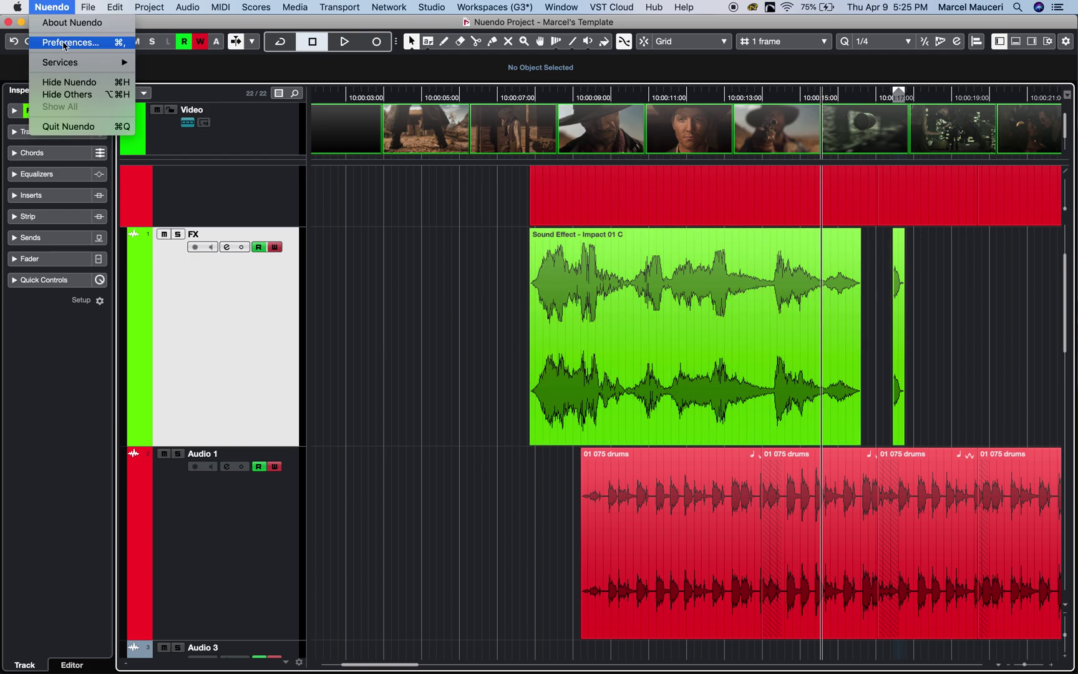
left_click(64, 43)
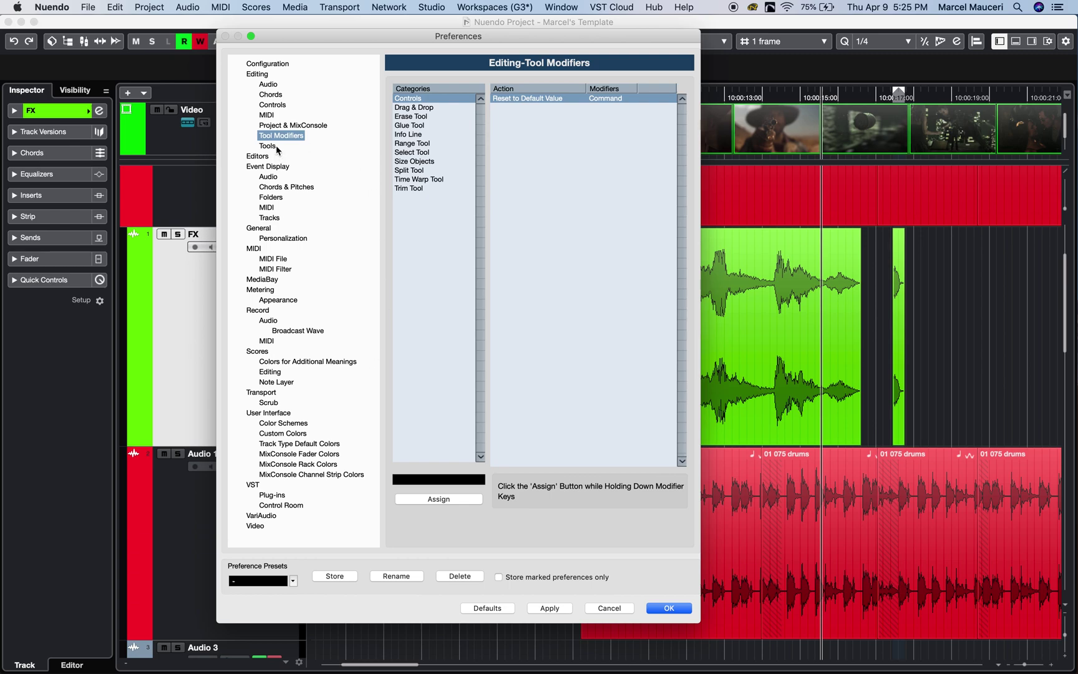
left_click(419, 154)
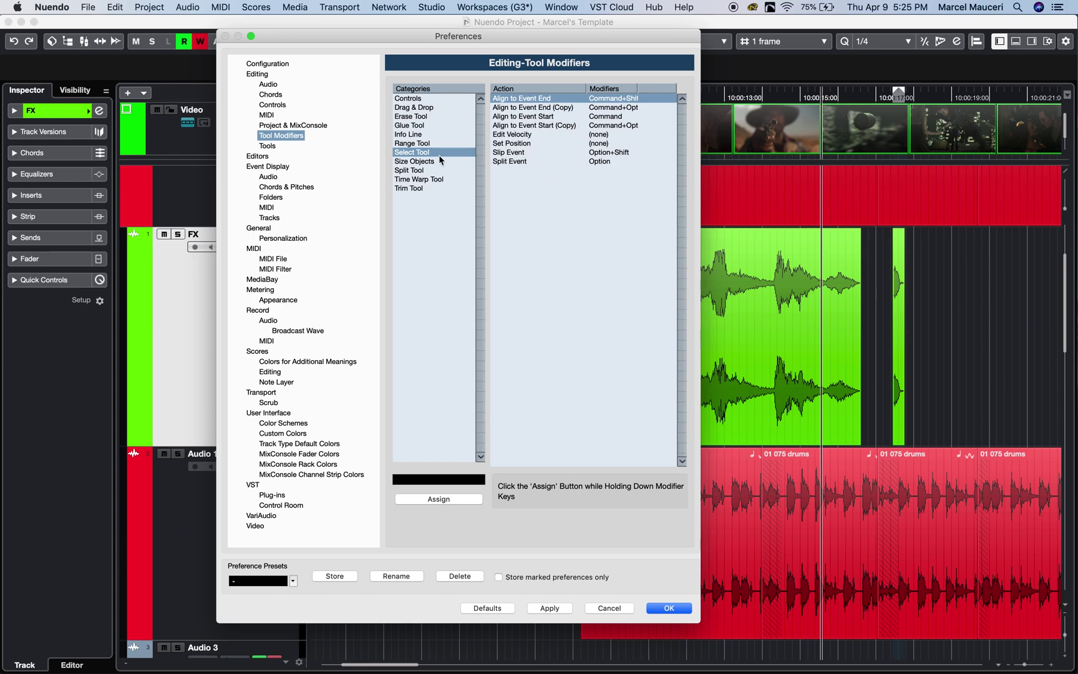
left_click(512, 153)
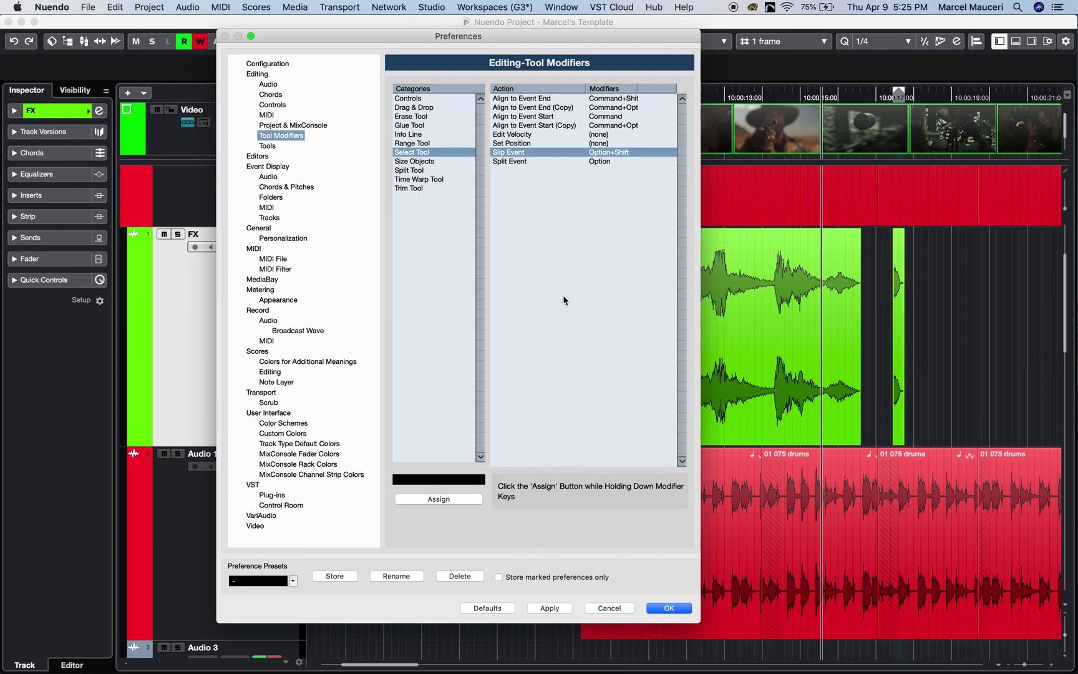
left_click(674, 608)
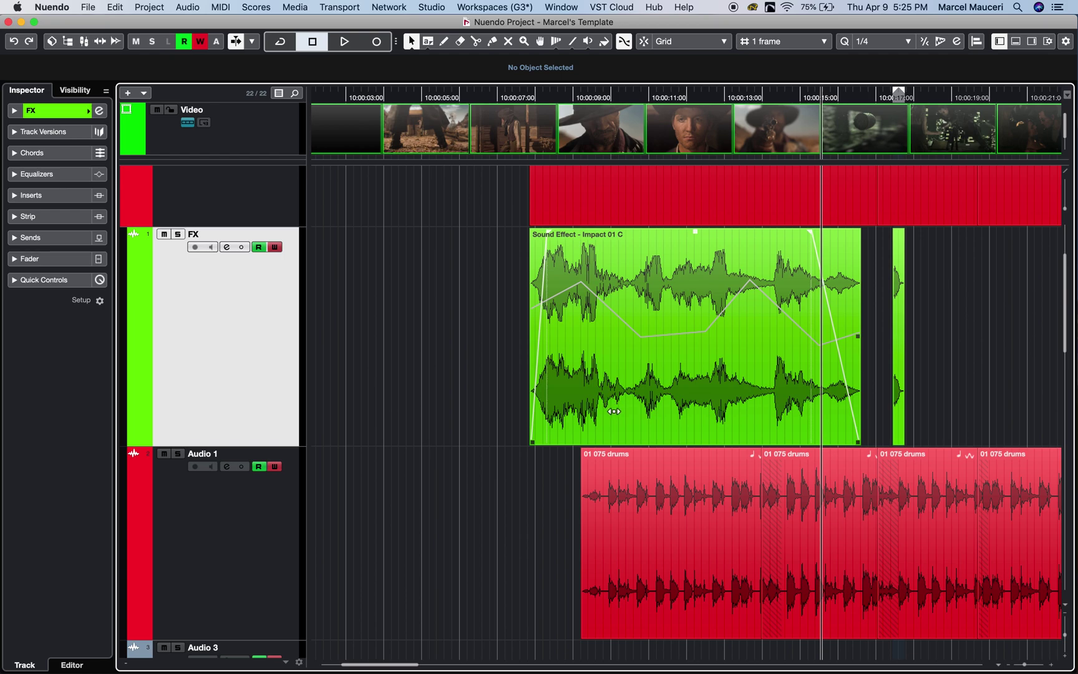
Step: Slip the impact audio inside its event and cut it into five pieces
mouse_move(613, 406)
left_mouse_down()
mouse_move(665, 400)
mouse_move(579, 378)
mouse_move(624, 385)
mouse_move(562, 385)
mouse_move(609, 384)
left_mouse_up()
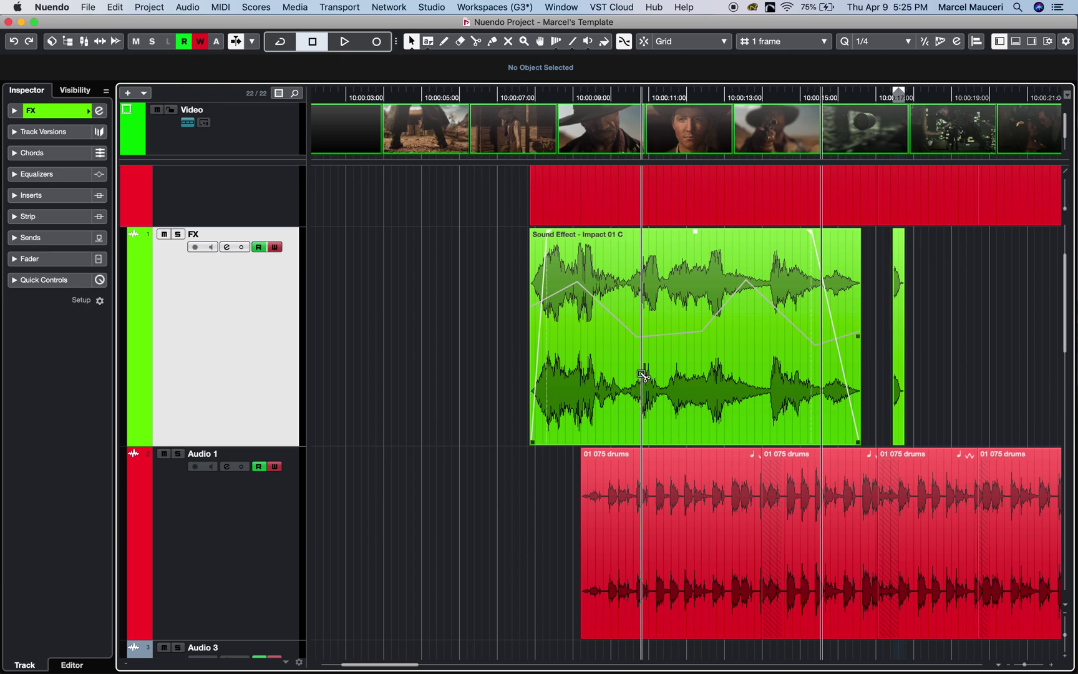
left_click(642, 374)
left_click(717, 378)
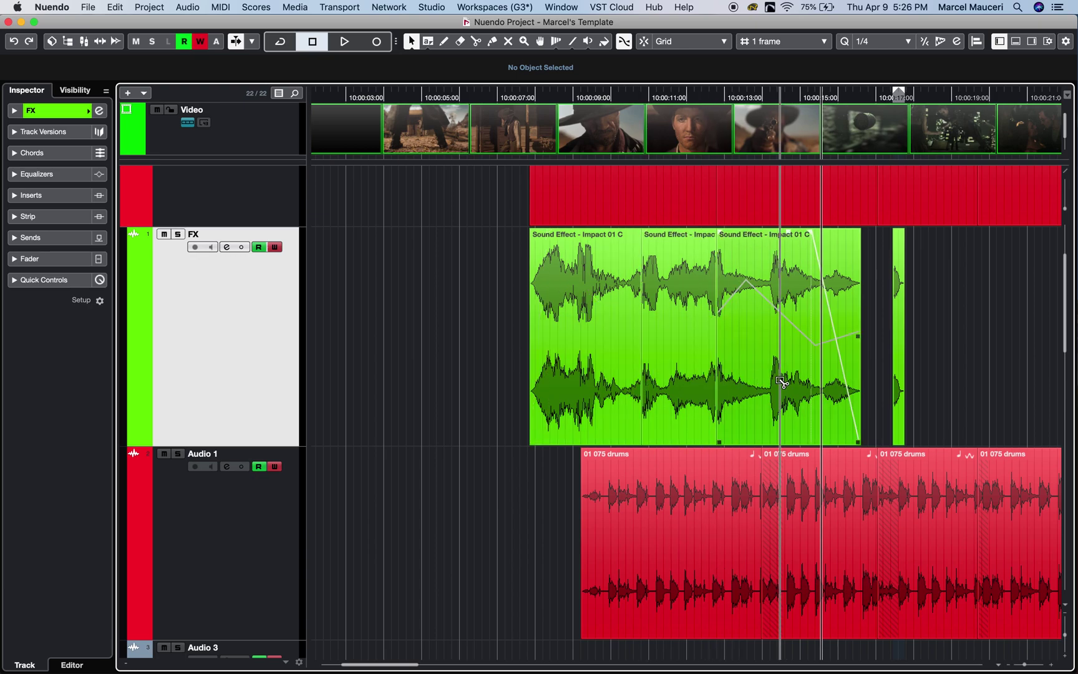
left_click(784, 383)
left_click(606, 371, "alt")
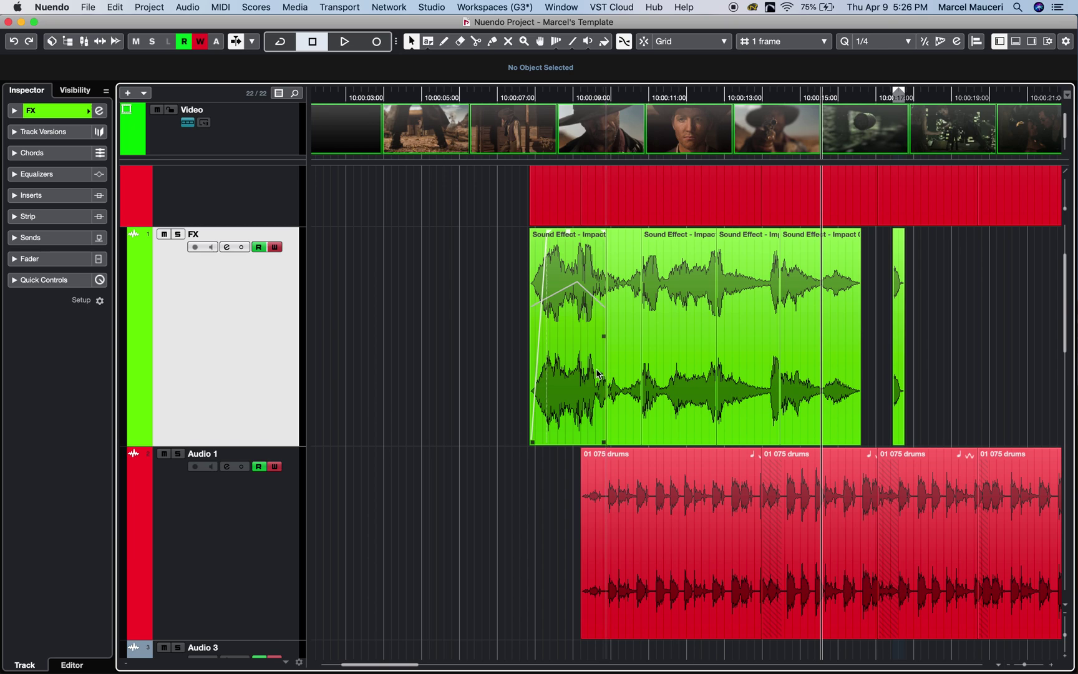
Step: Crossfade one selected piece into its neighbours with 00:00:00:07 fades
left_click(567, 369)
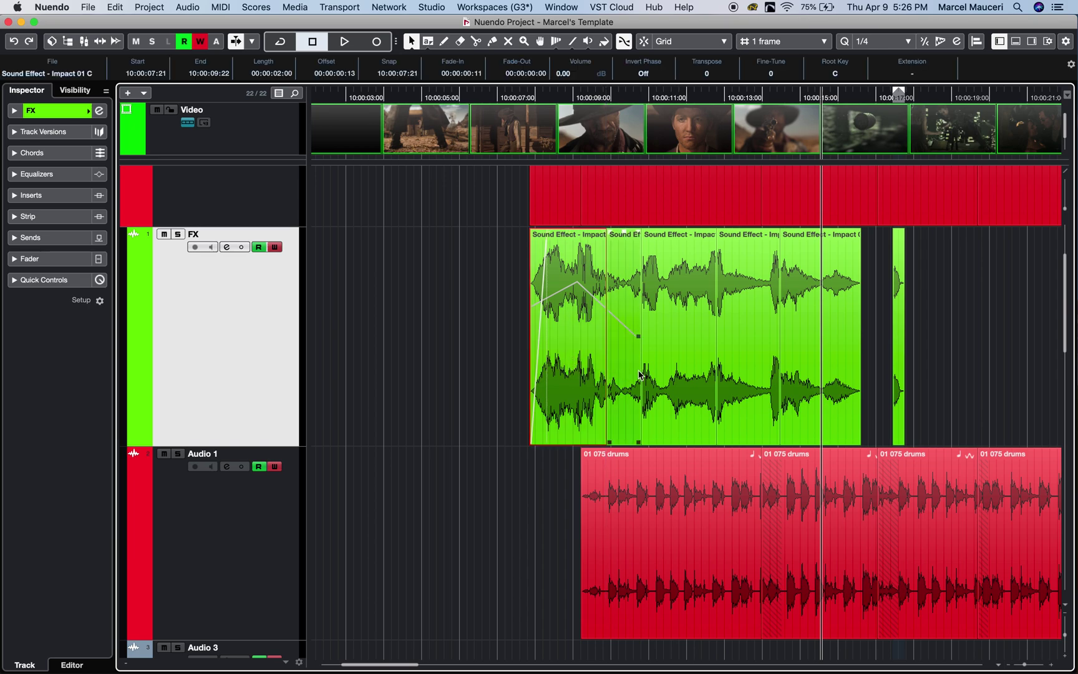
left_click(649, 371)
left_click(727, 373)
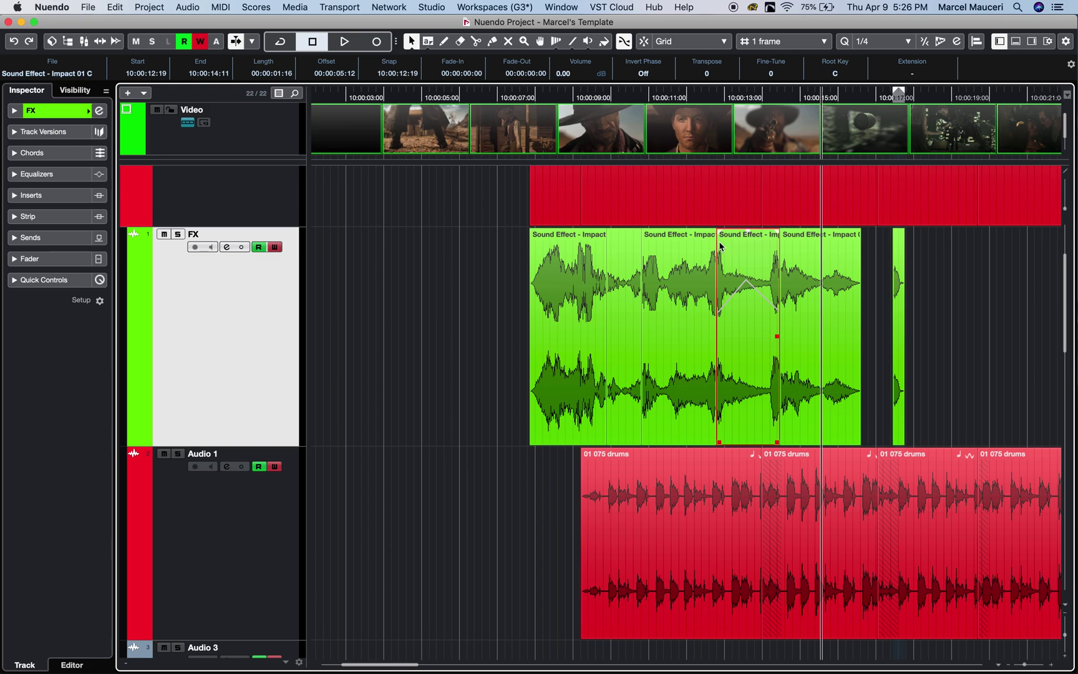
key("x")
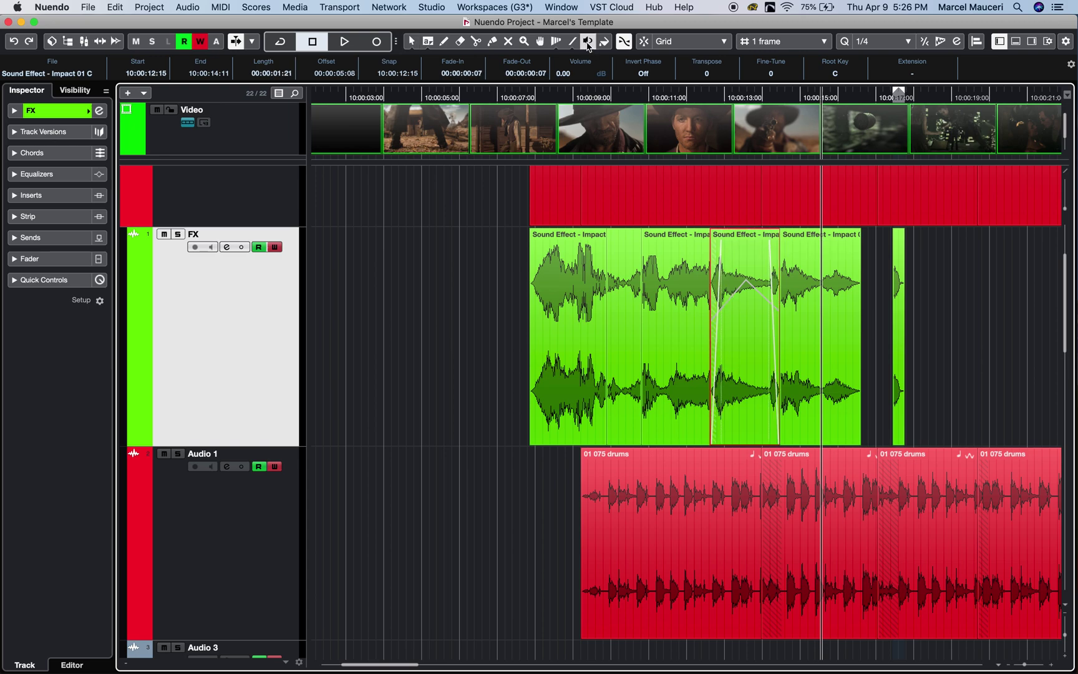
left_click(589, 42)
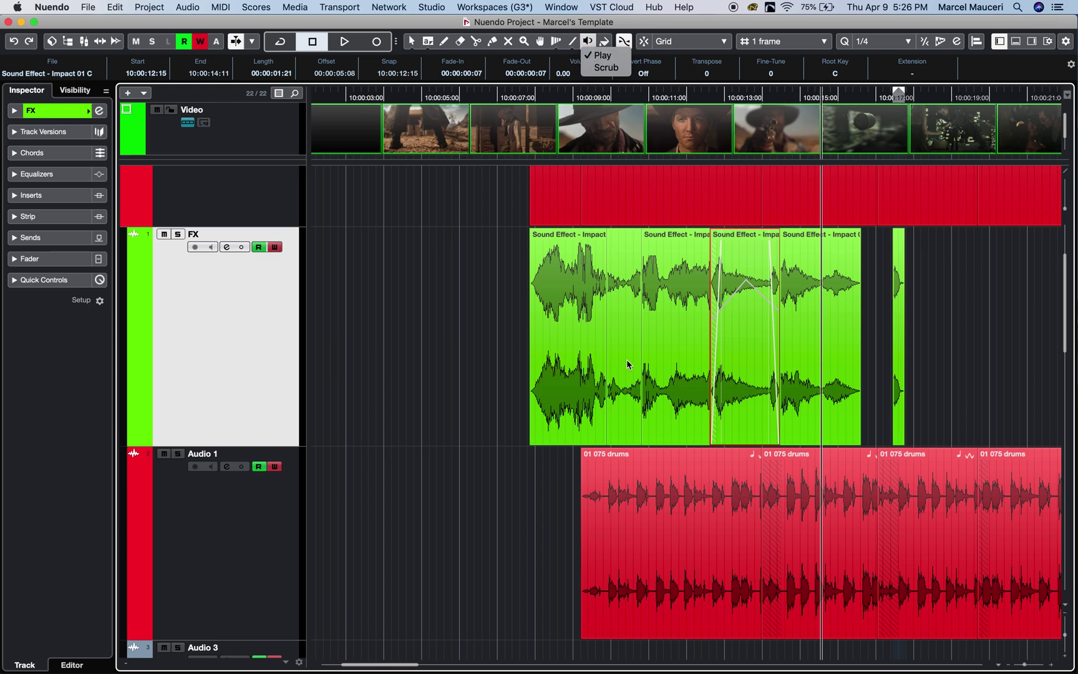
Step: Audition the chopped effect with the Play tool from a spot on the event
left_click(603, 55)
left_click(635, 322)
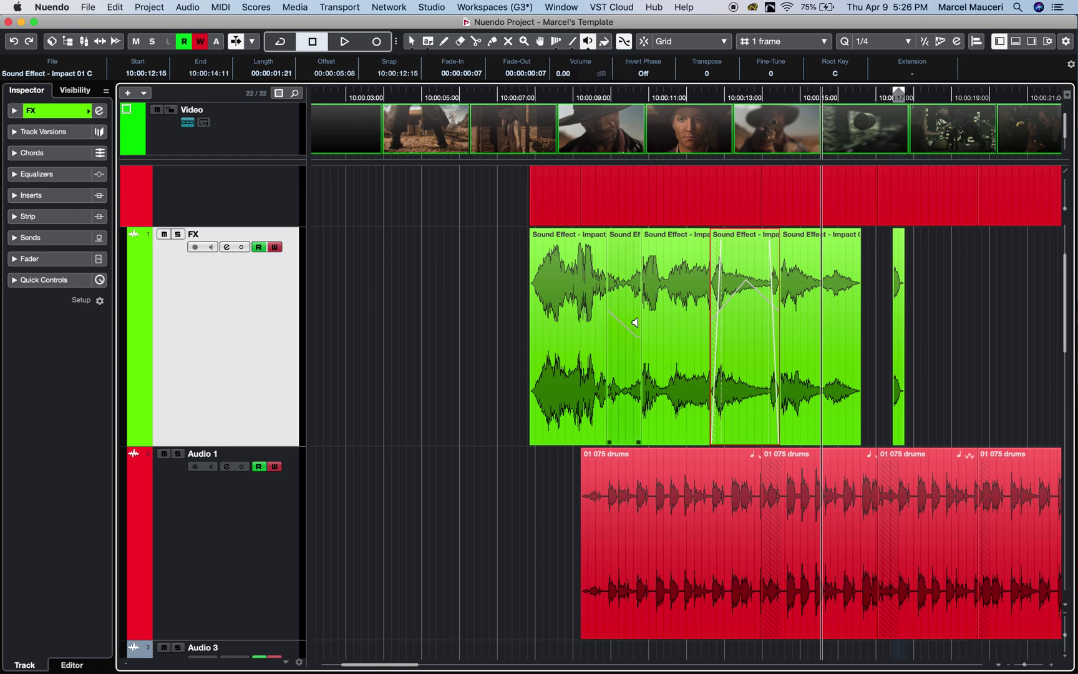
left_click_drag(630, 334, 630, 334)
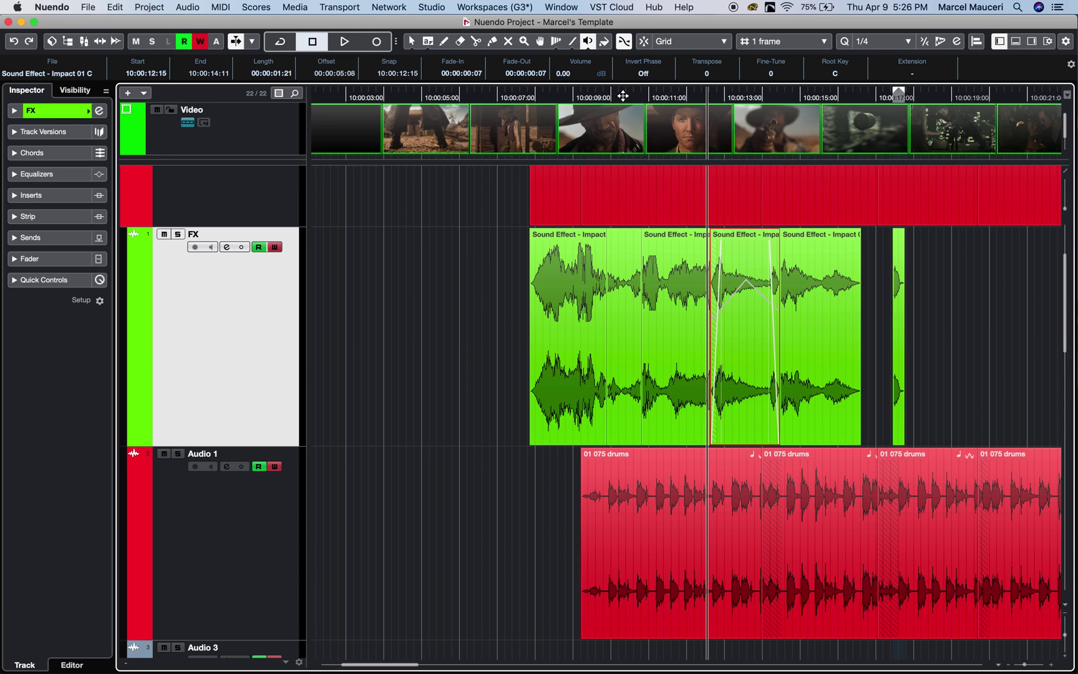
Step: Scrub across the edits in the sound effect with the Scrub tool
left_click(588, 41)
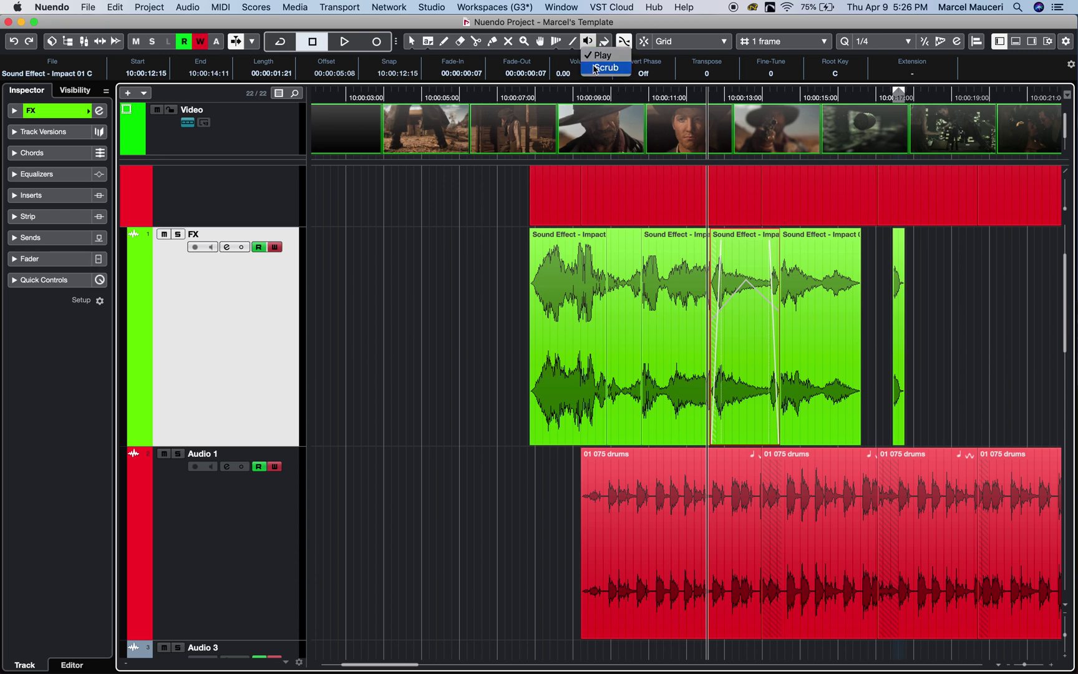
left_click(595, 68)
left_click_drag(610, 349, 646, 350)
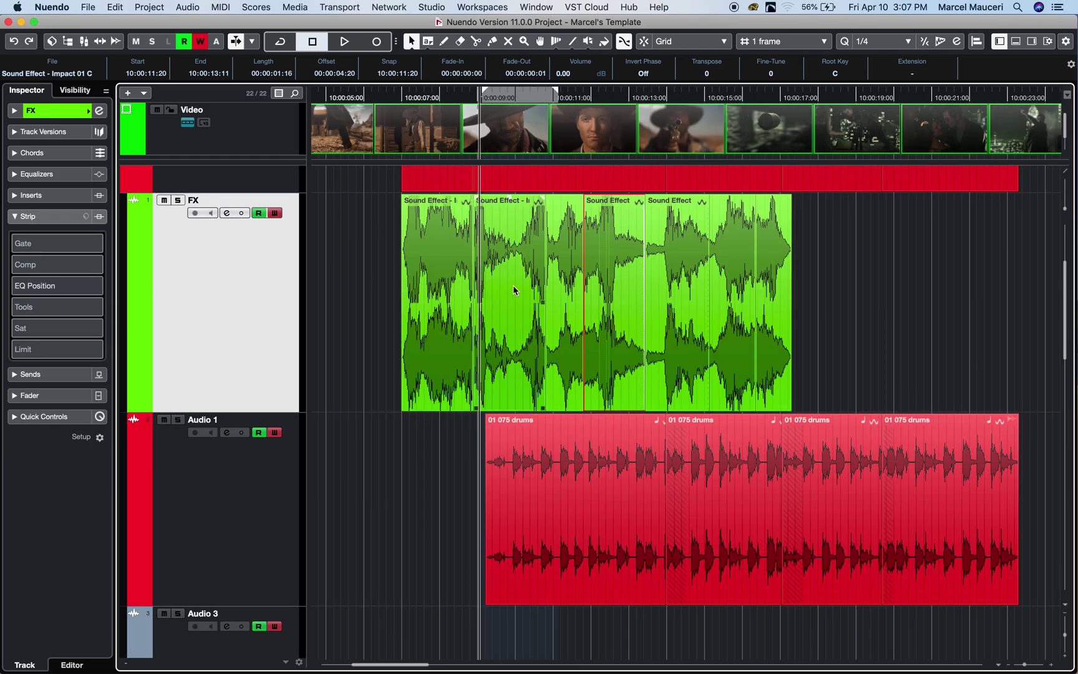
key("2")
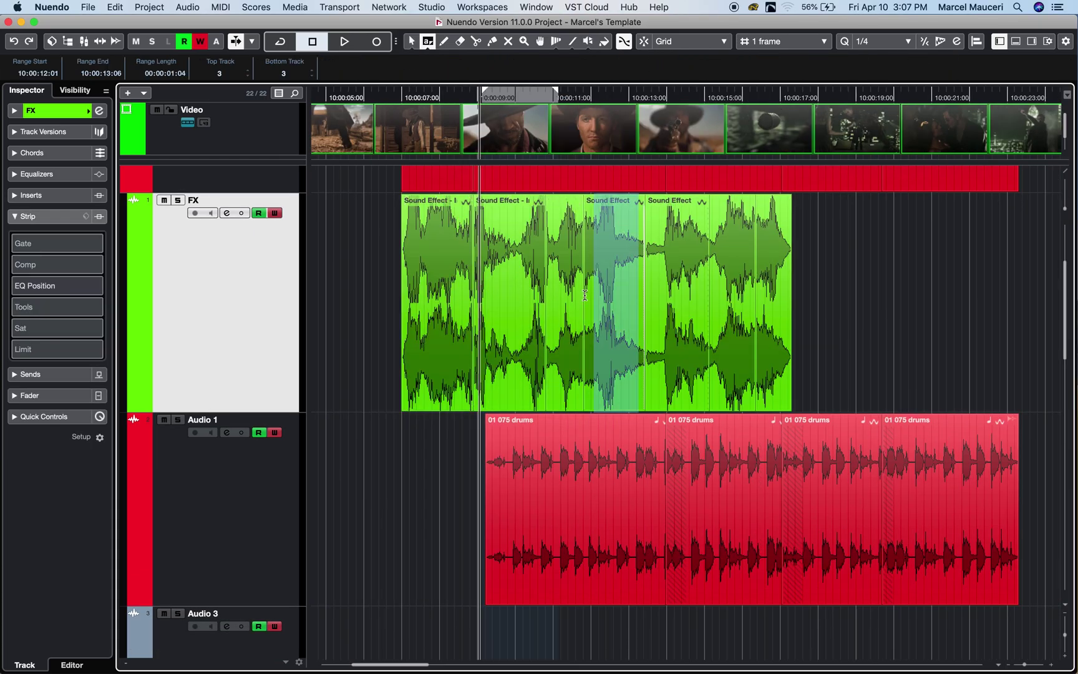
right_click(612, 275)
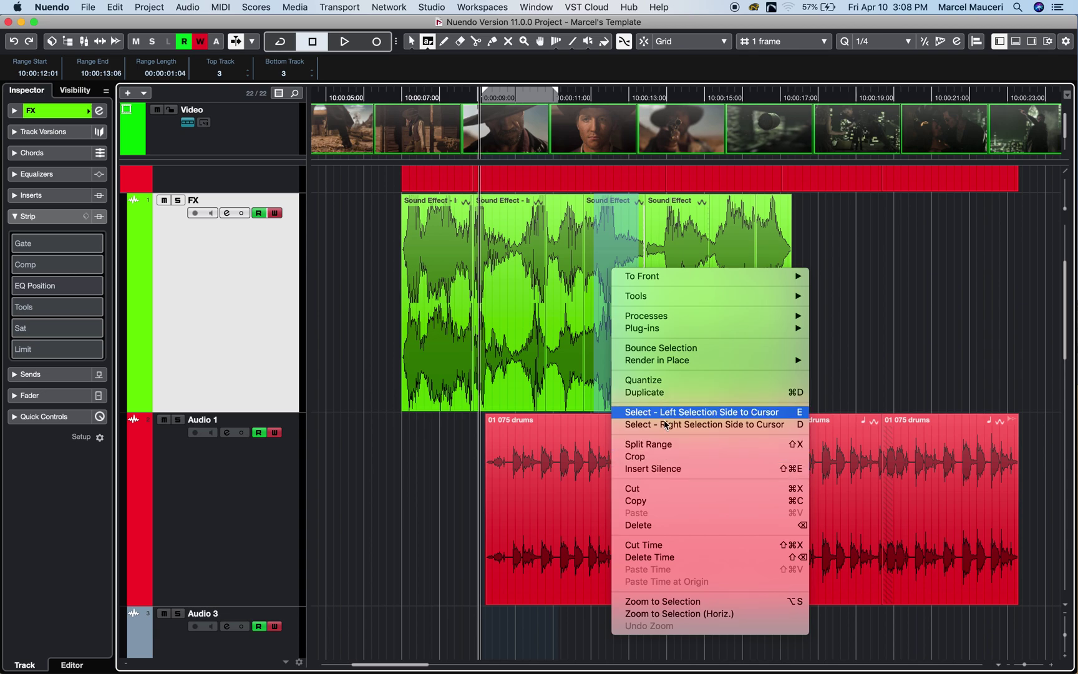
mouse_move(661, 321)
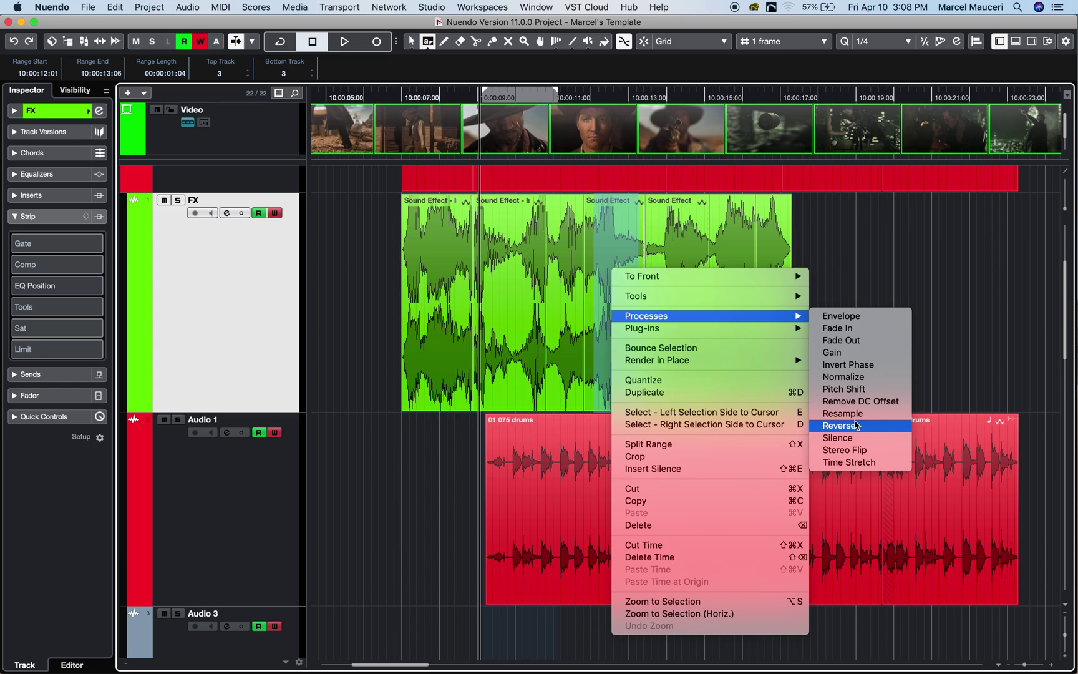
mouse_move(696, 329)
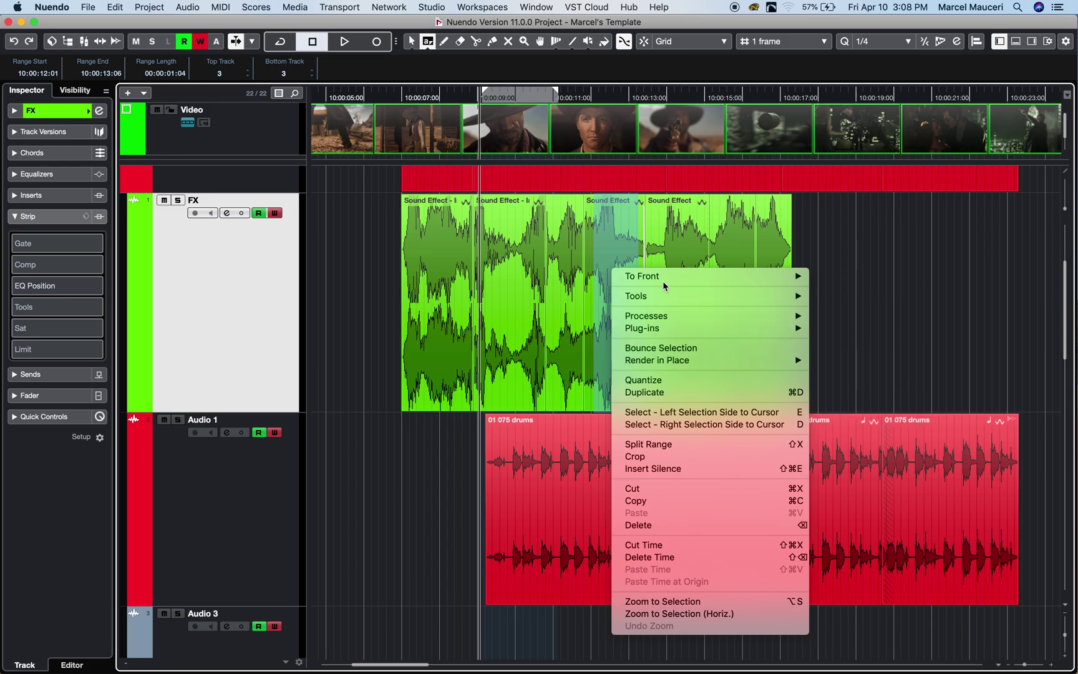
left_click(636, 245)
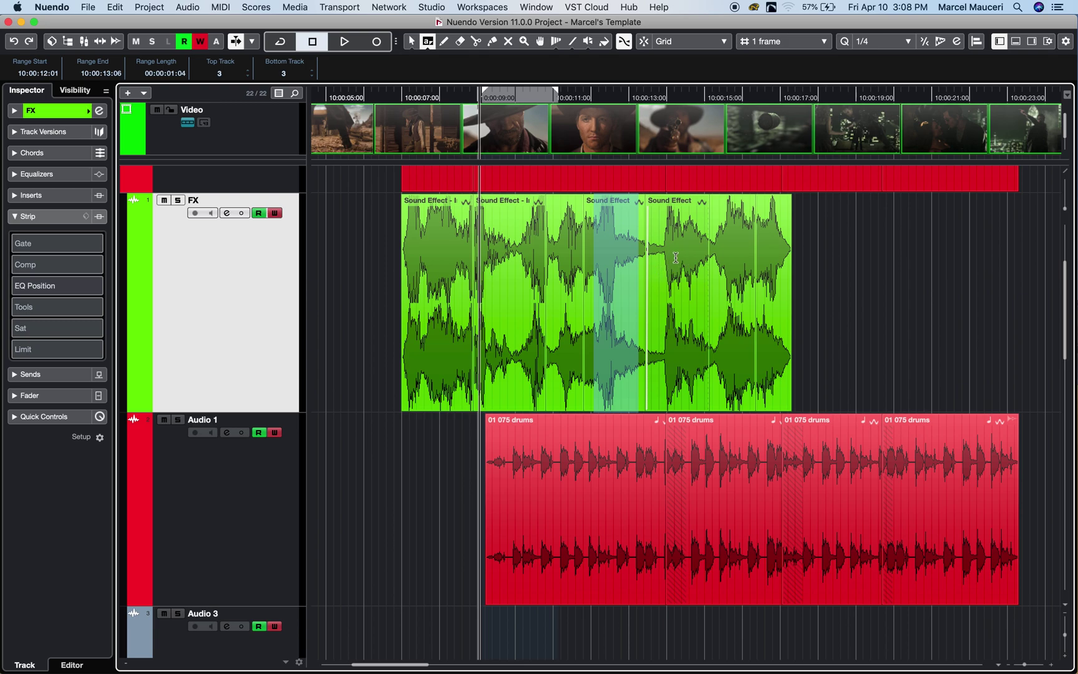
Step: Open the Impact sound effect event in the Sample Editor and detach it into its own window
key("1")
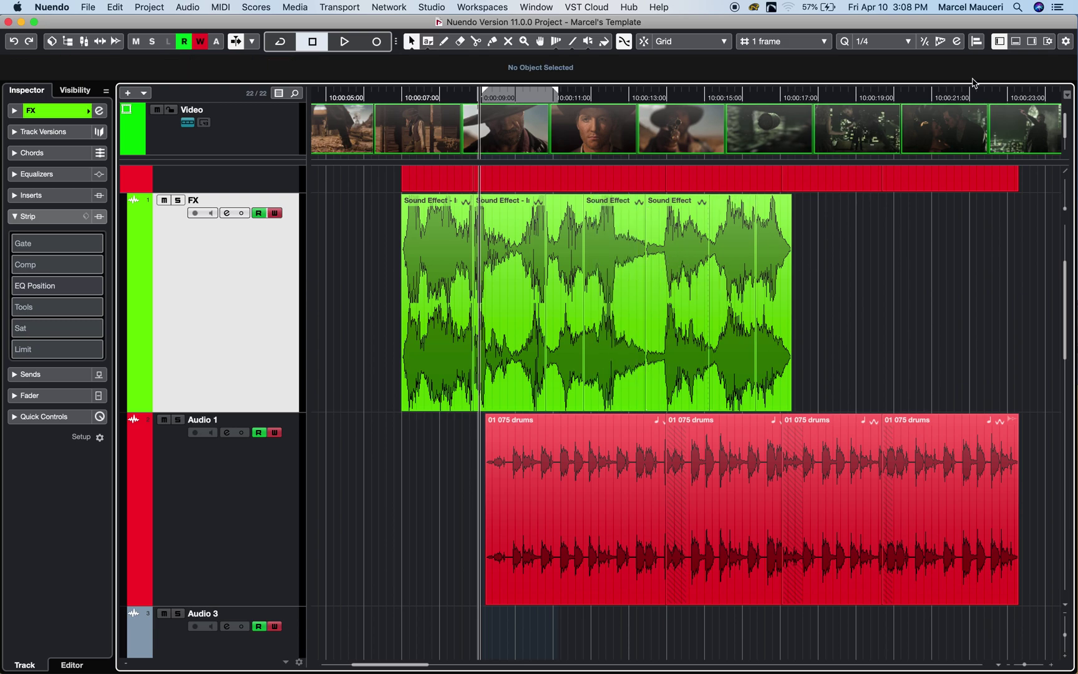
left_click(614, 253)
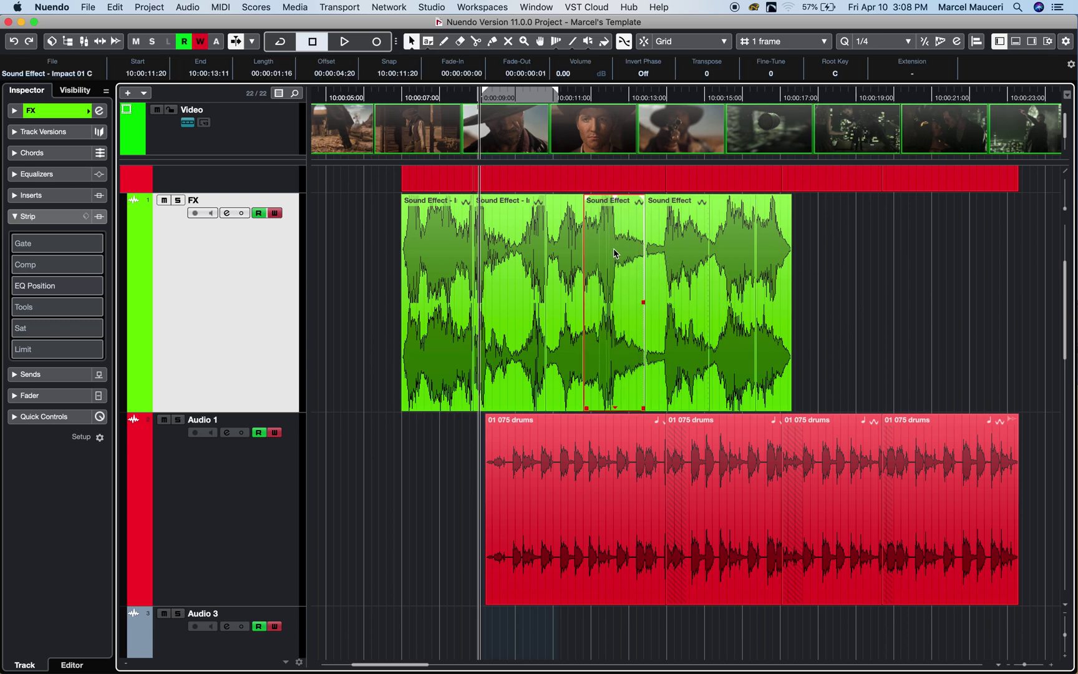
double_click(615, 252)
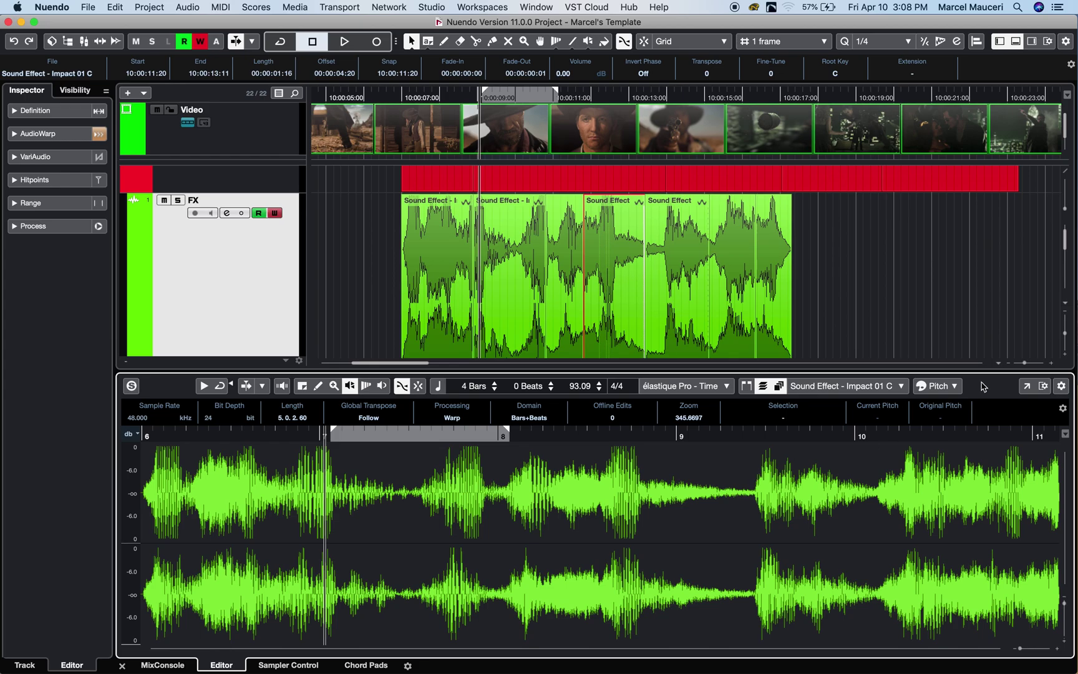
left_click(1028, 386)
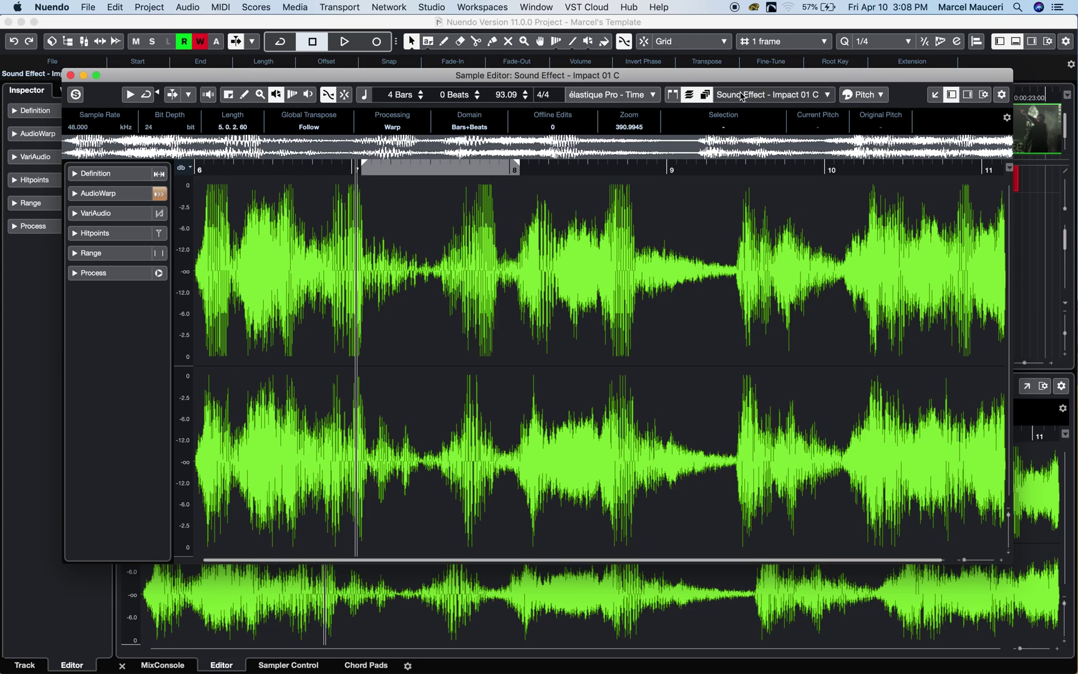
Step: Show the Sample Editor's region list and place the playback position in the waveform
left_click(955, 94)
left_click(953, 94)
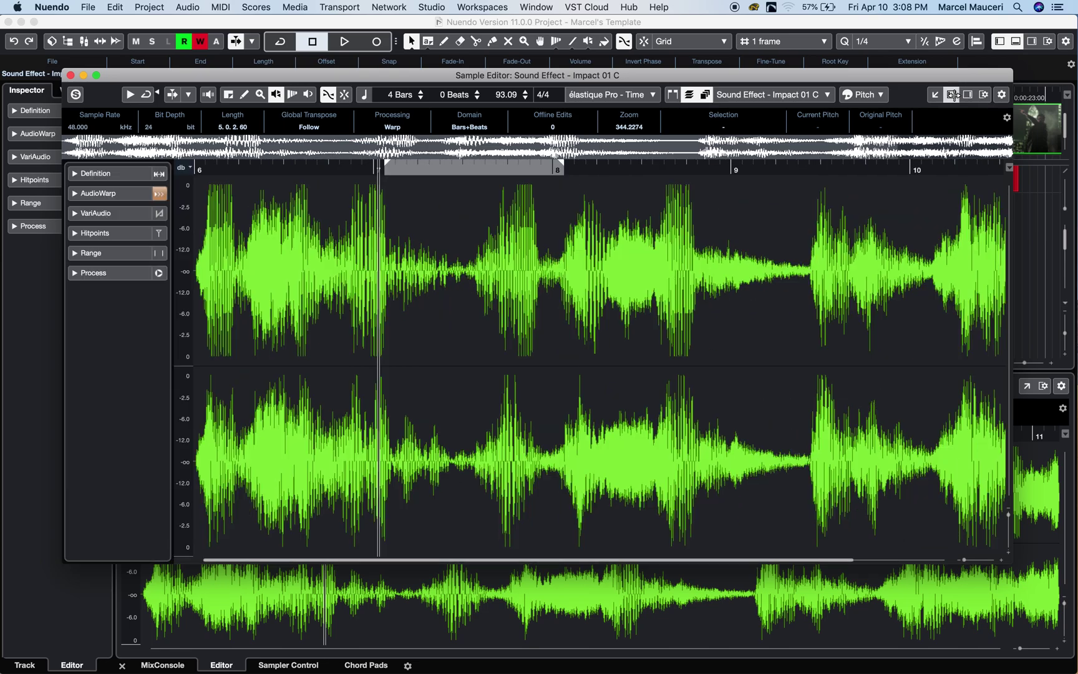
left_click(966, 94)
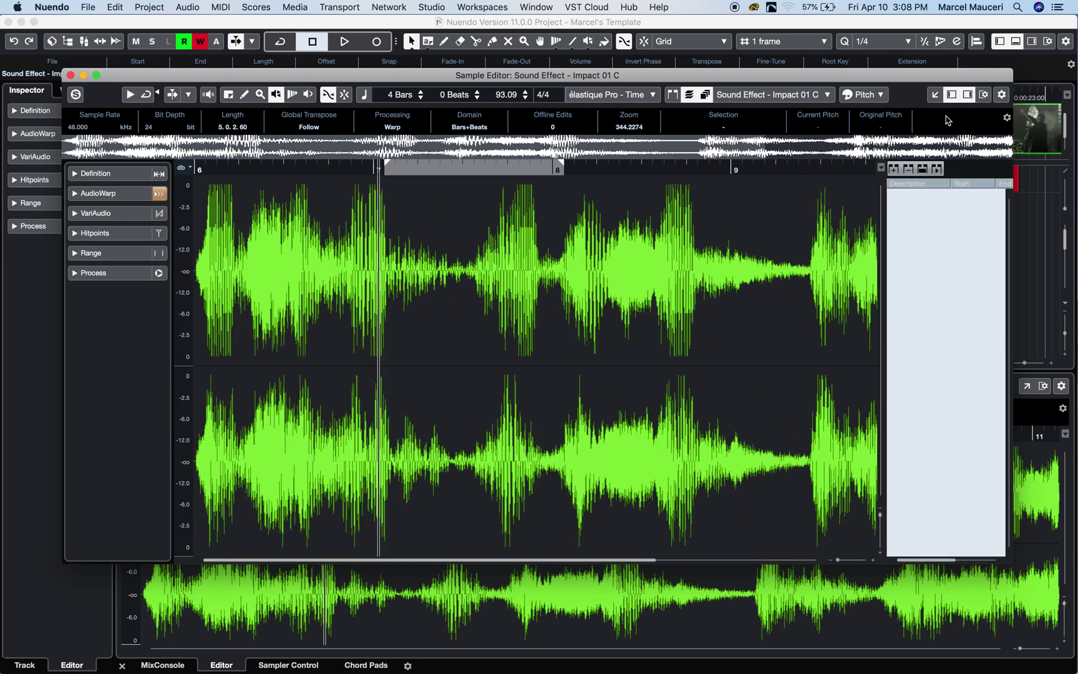
left_click(455, 315)
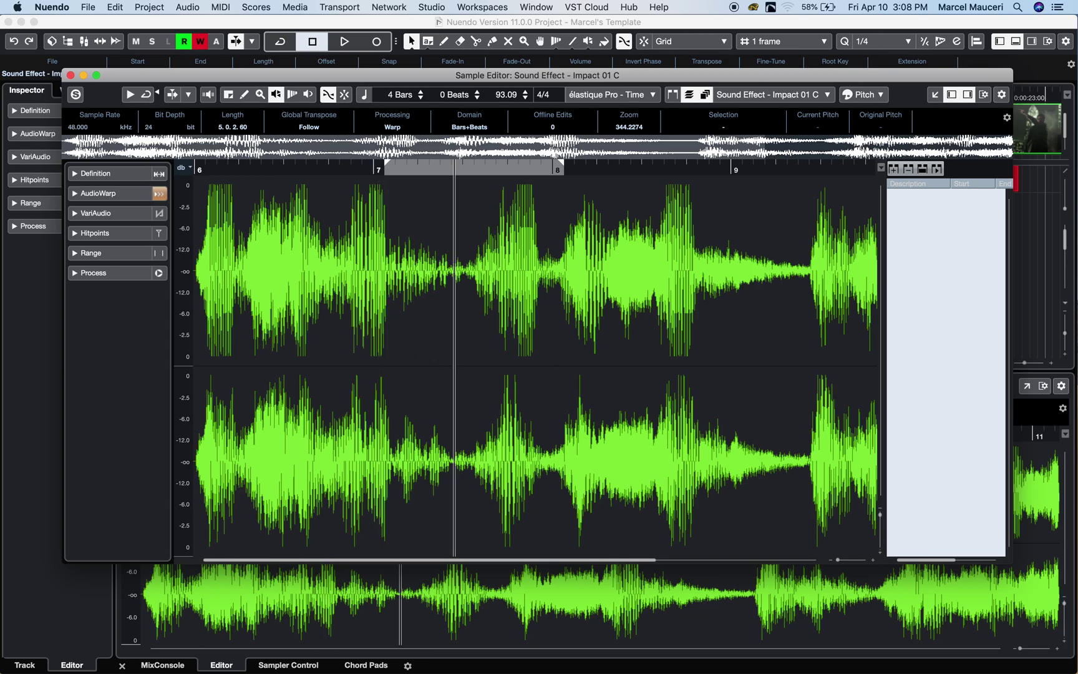
Step: Select the passage around bar 8 and save it as a region named Fx 1
left_click(228, 94)
left_click_drag(443, 345, 616, 347)
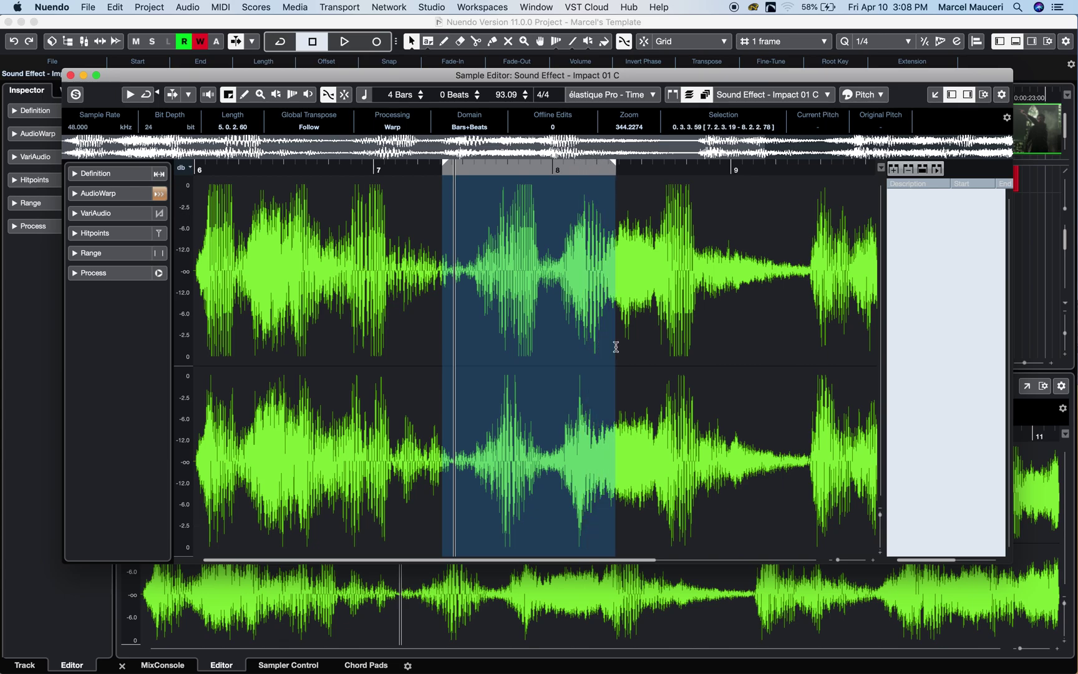
left_click(895, 172)
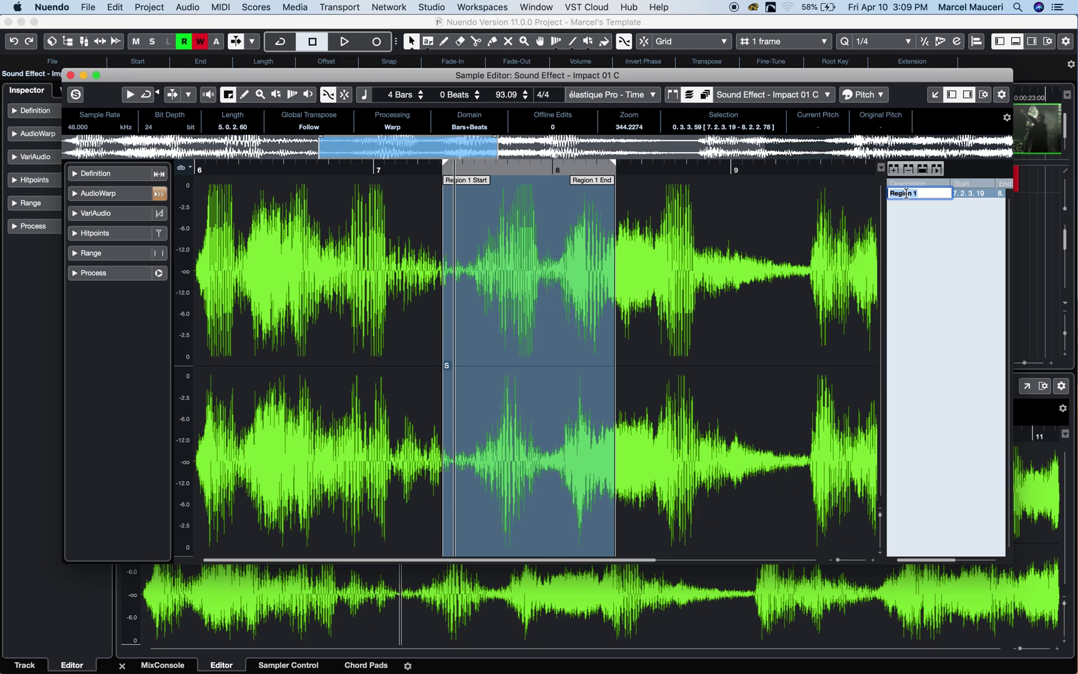
type("Fx")
key("Return")
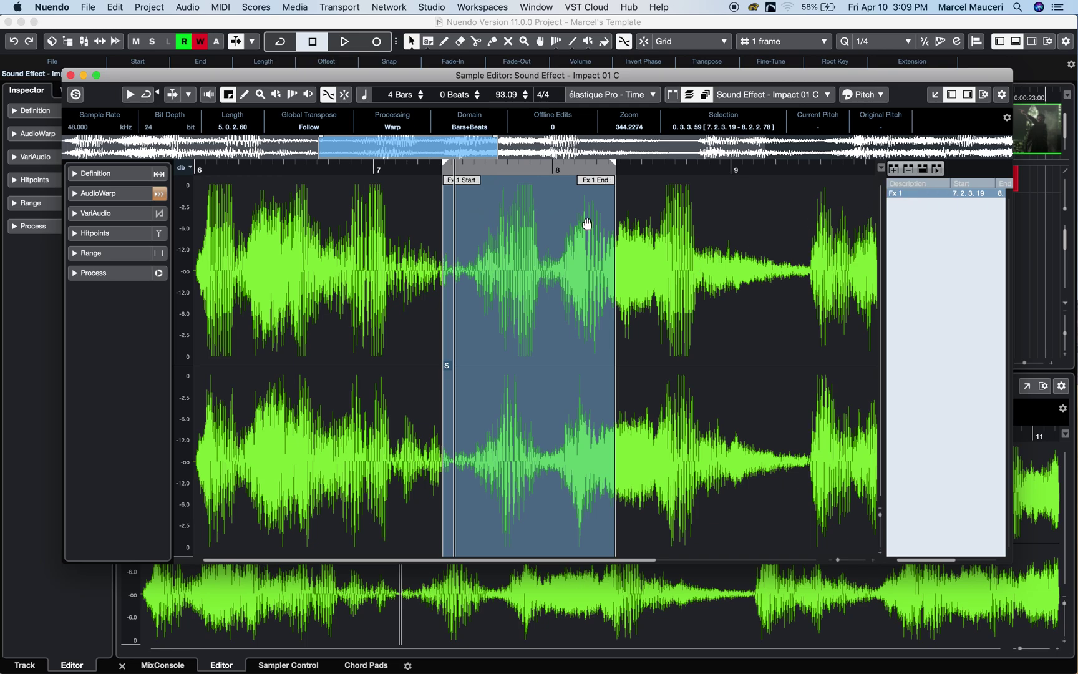
right_click(541, 234)
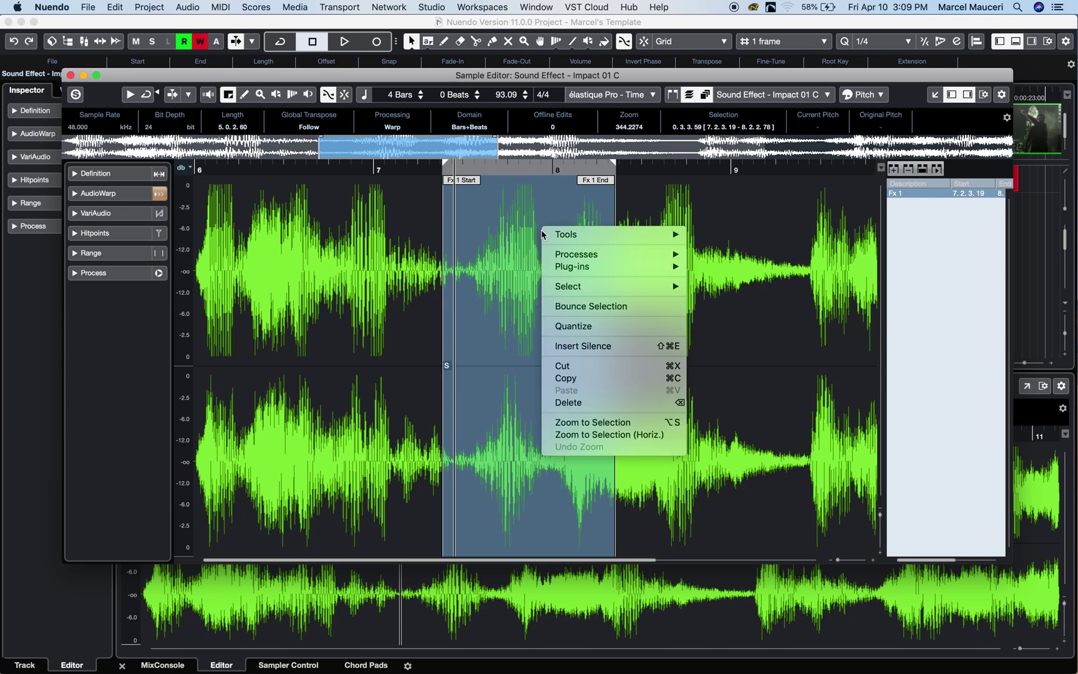
mouse_move(563, 267)
left_click(508, 248)
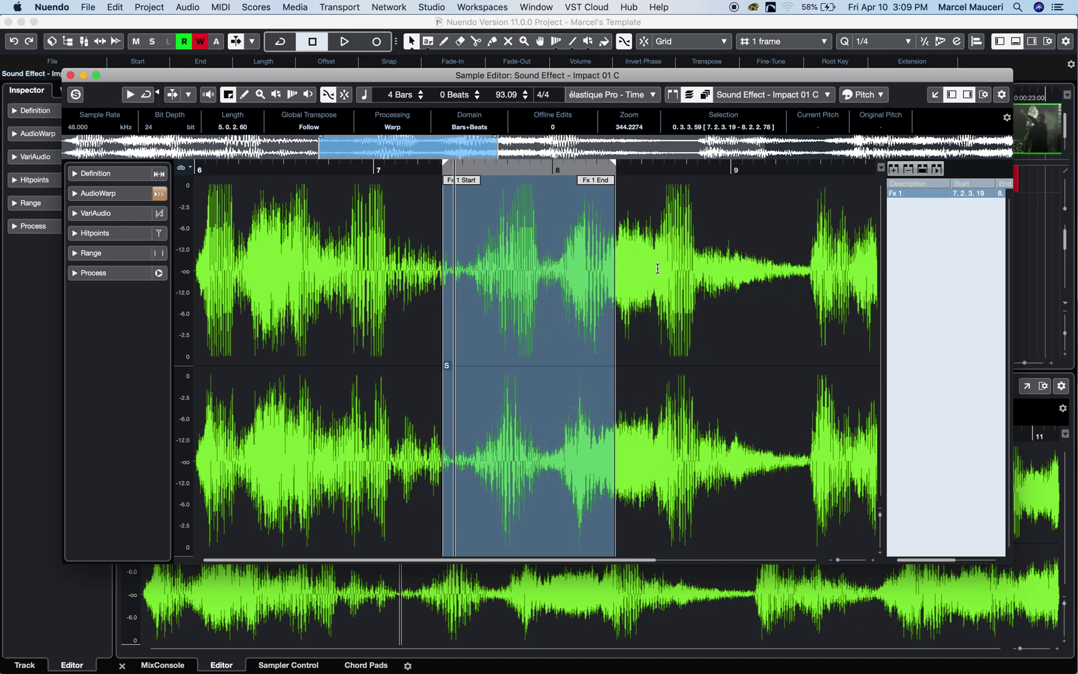
Step: Make the later stretch of the waveform a region named FX2 and reverse its audio
left_click_drag(658, 269, 835, 265)
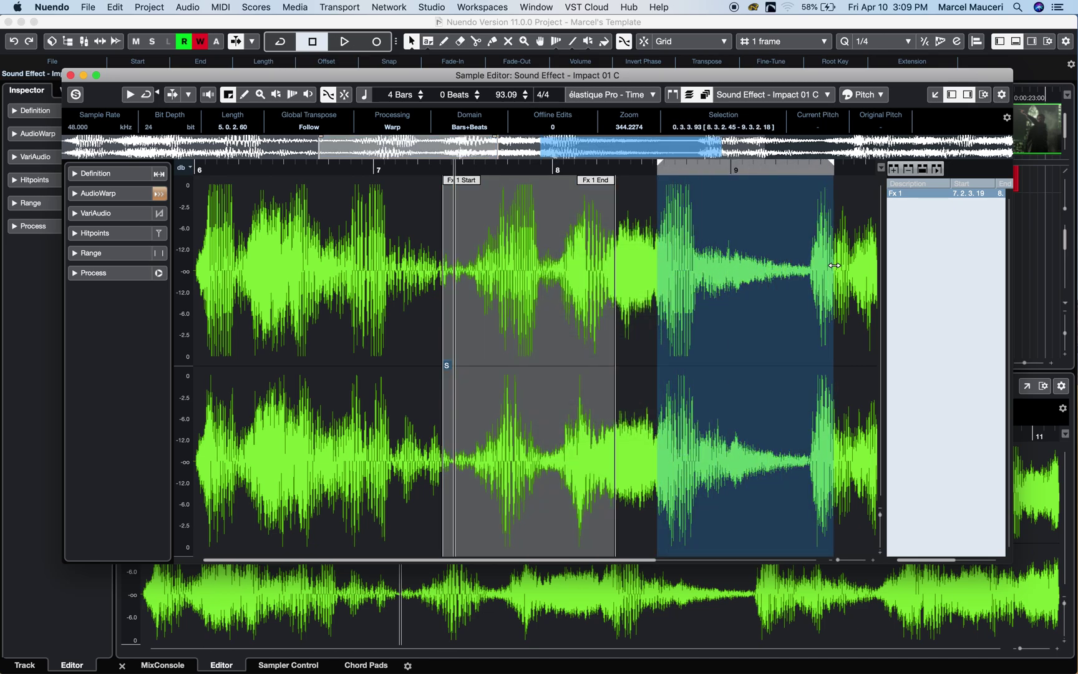
left_click(893, 169)
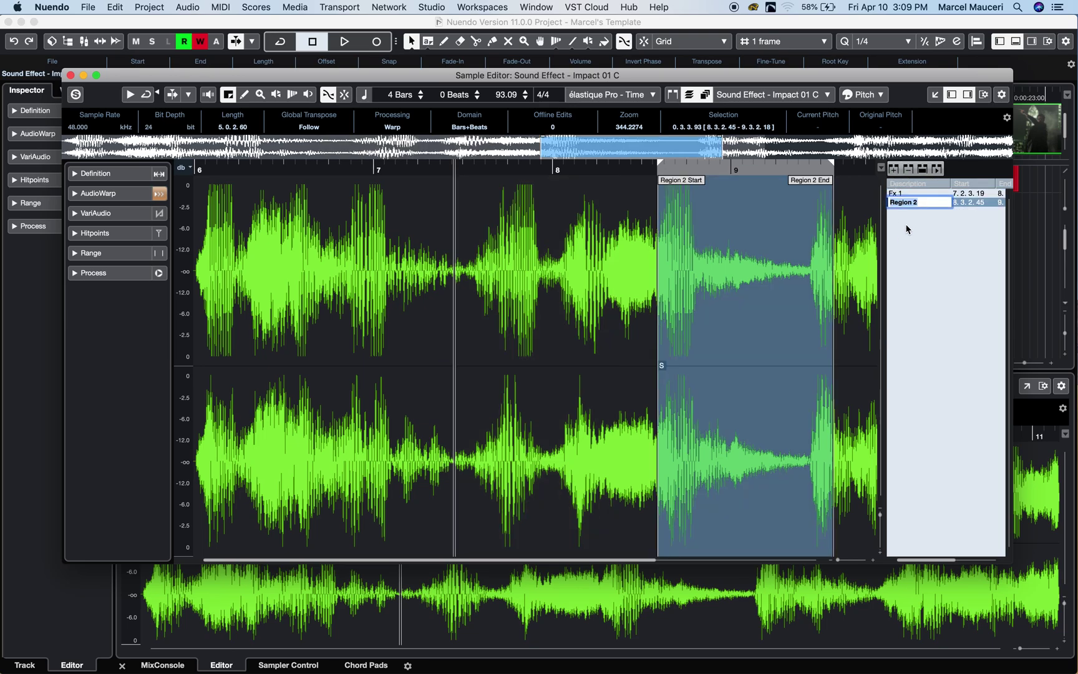
type("FX2")
key("Return")
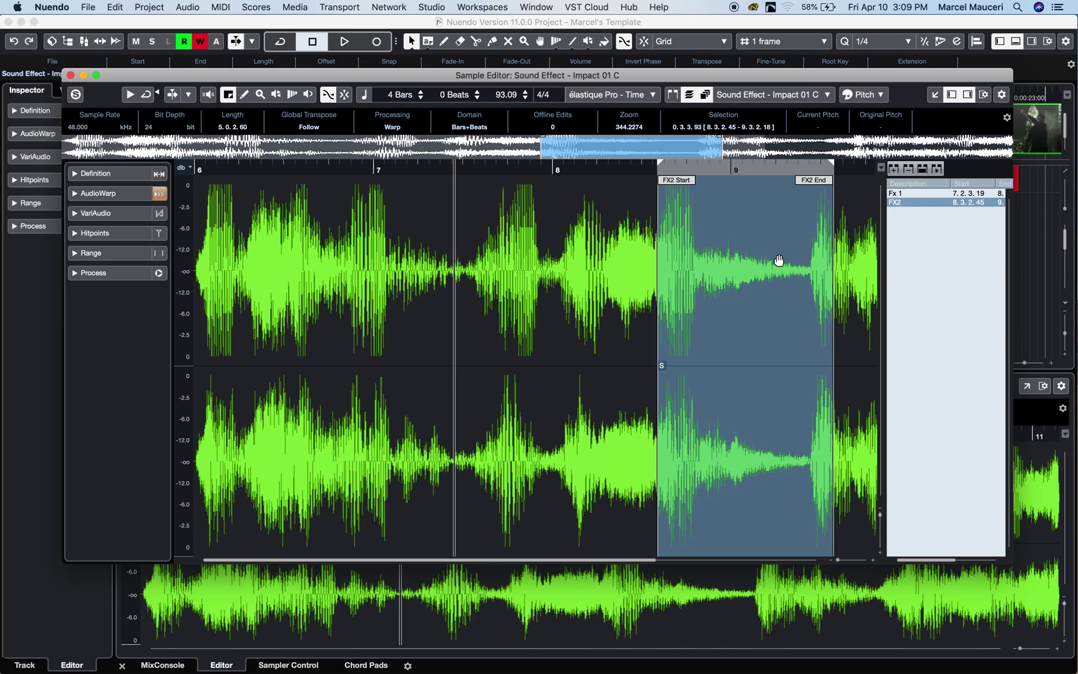
right_click(779, 261)
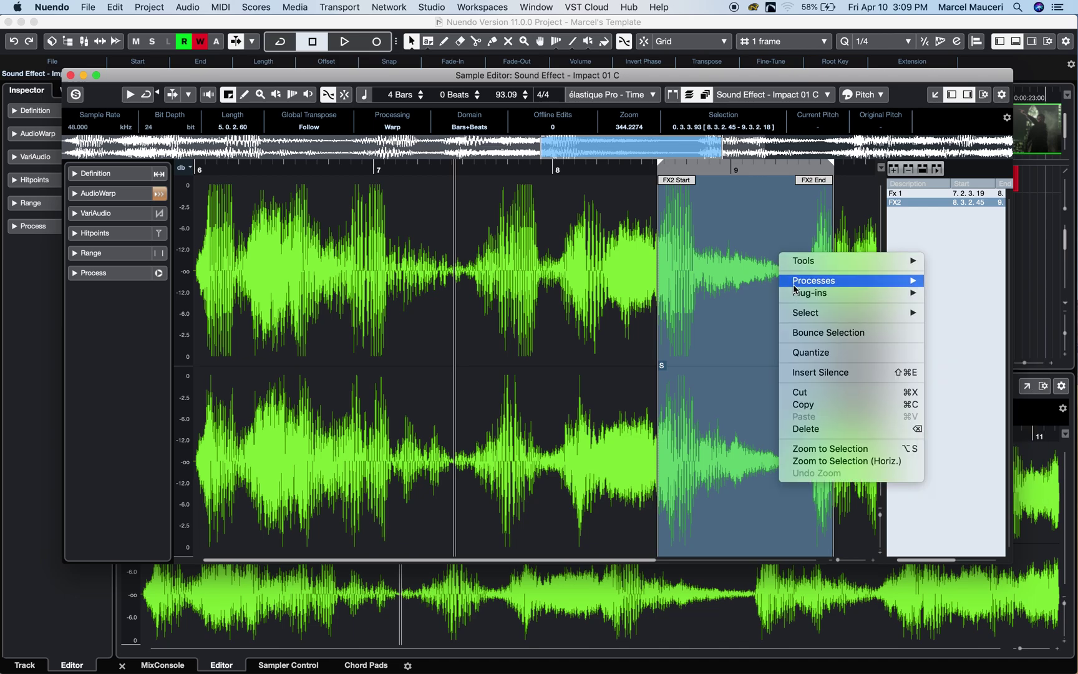
mouse_move(795, 288)
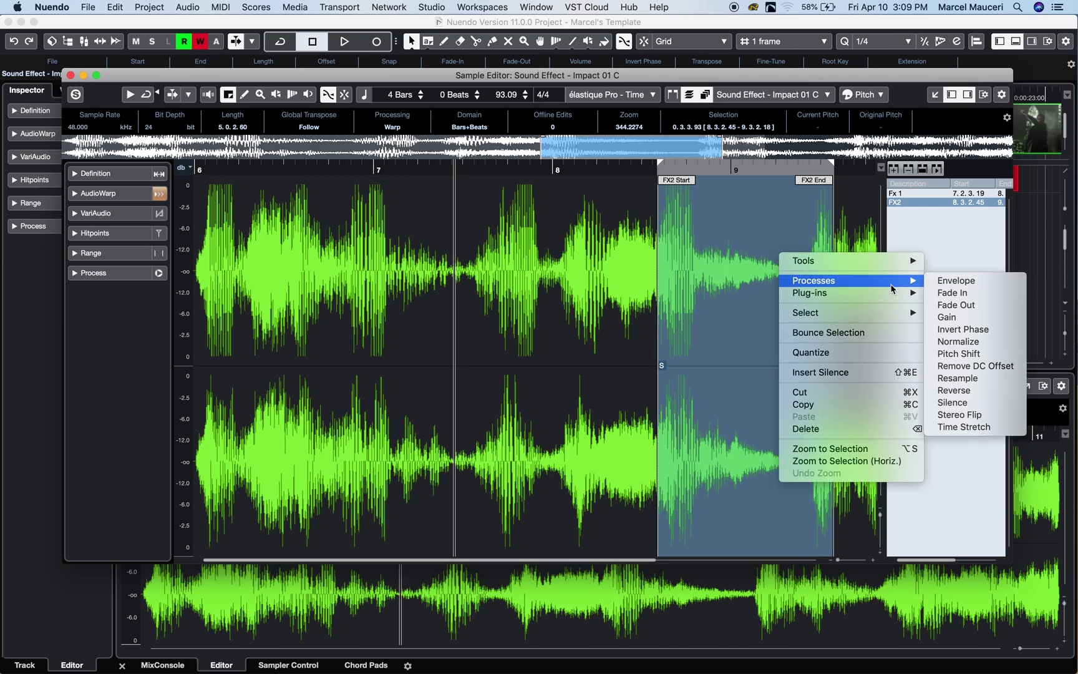
left_click(973, 392)
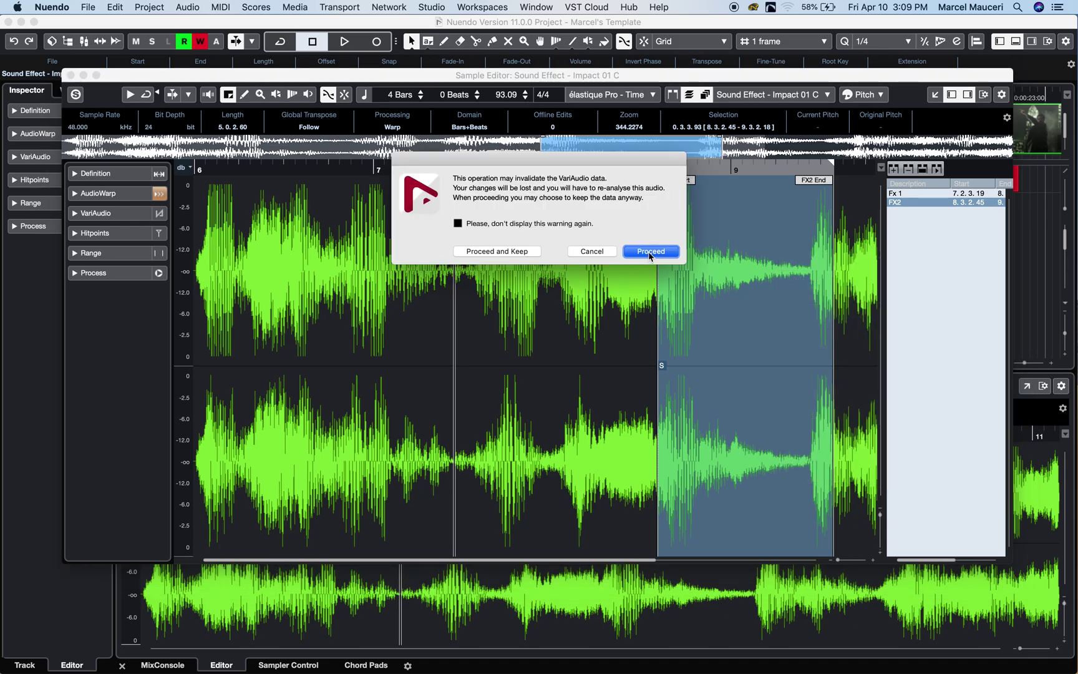
left_click(649, 252)
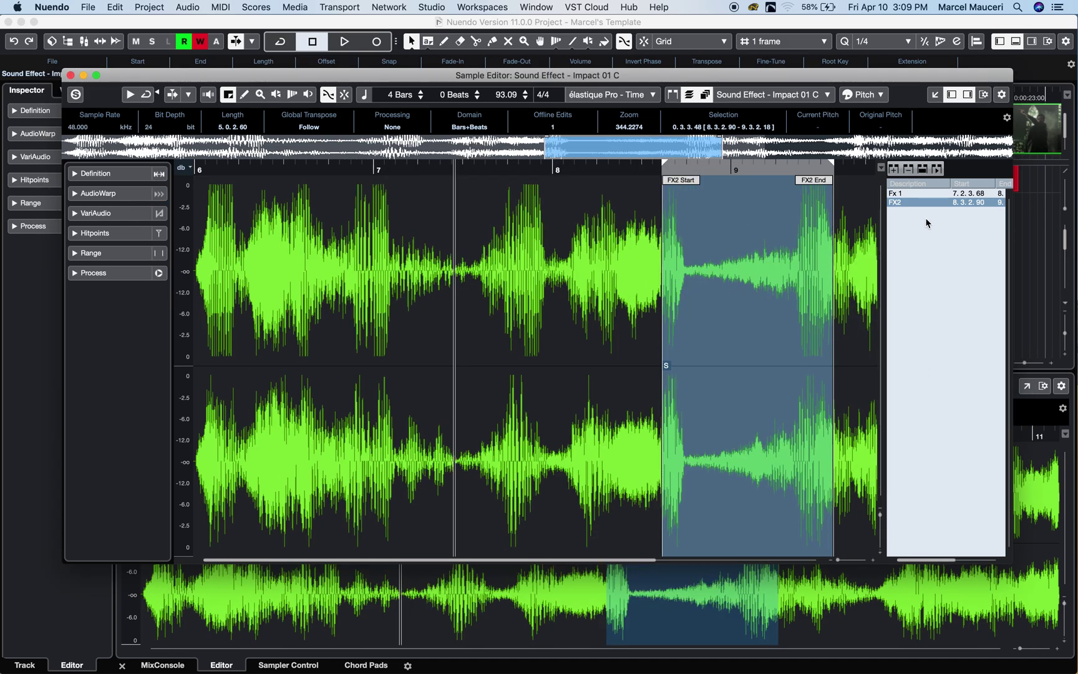
Step: Switch between the Fx 1 and FX2 regions in the region list
left_click(900, 195)
left_click(900, 203)
left_click(900, 195)
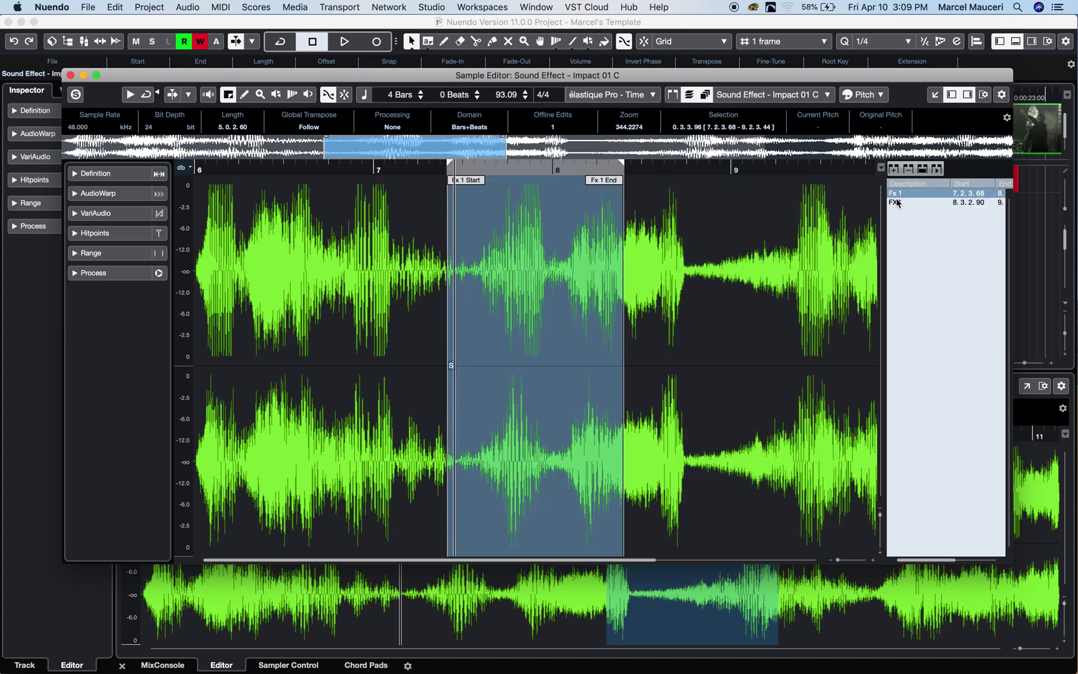
left_click(899, 202)
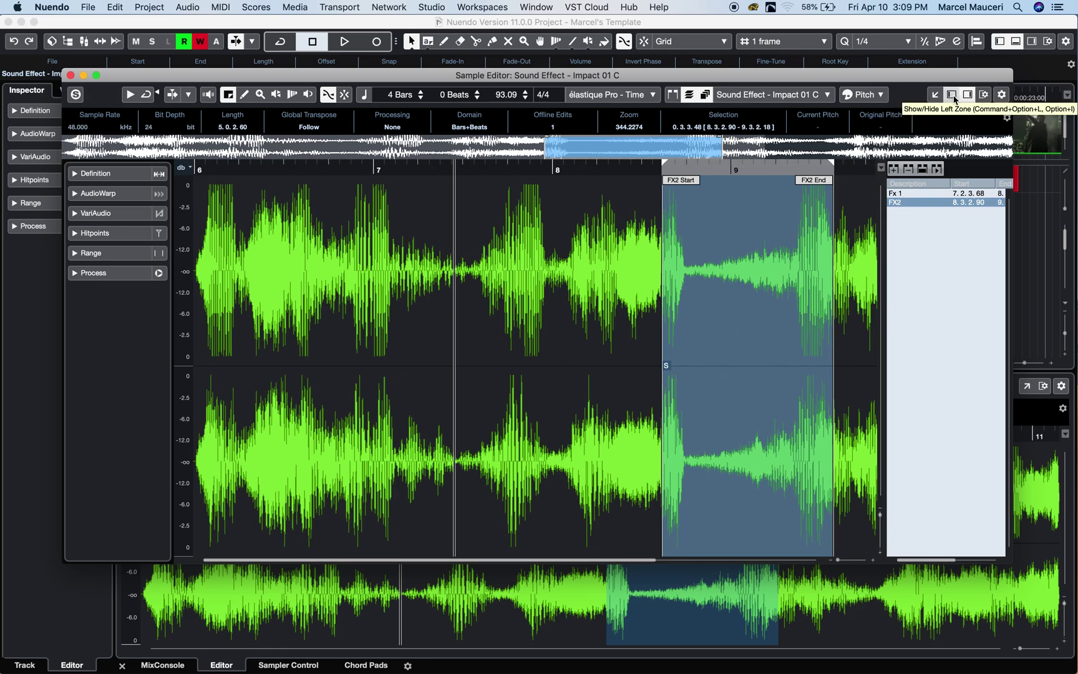
Step: Check the AudioWarp, VariAudio, Range and Process sections, then close the Sample Editor and lower zone
mouse_move(664, 147)
left_mouse_down()
mouse_move(692, 146)
mouse_move(664, 146)
left_mouse_up()
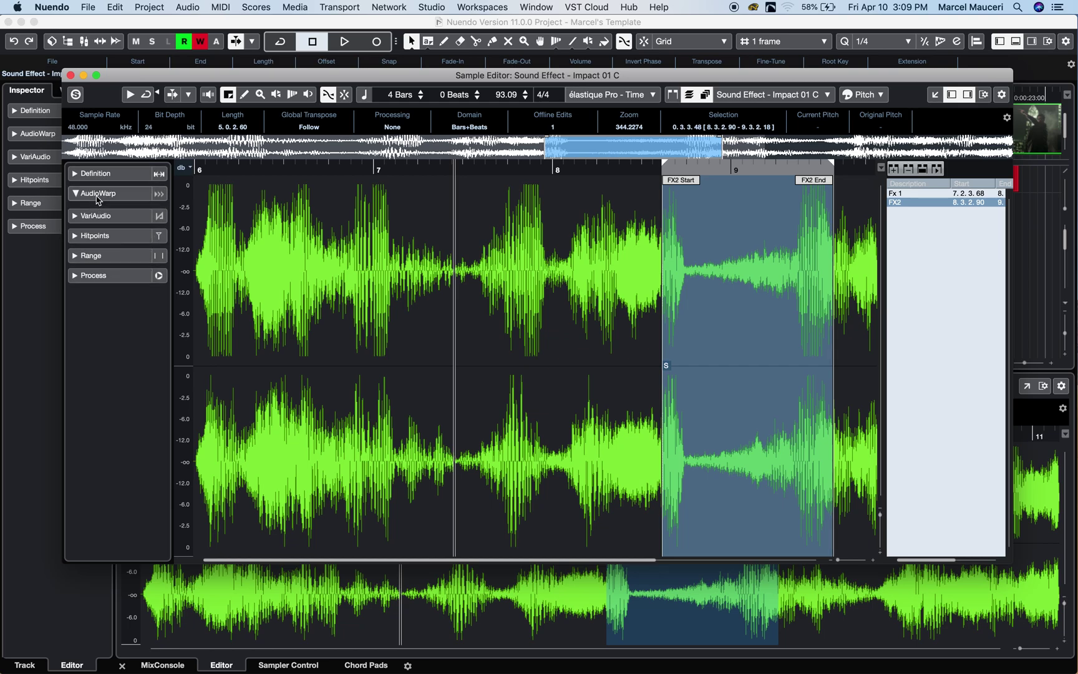
left_click(97, 194)
left_click(97, 194)
left_click(98, 216)
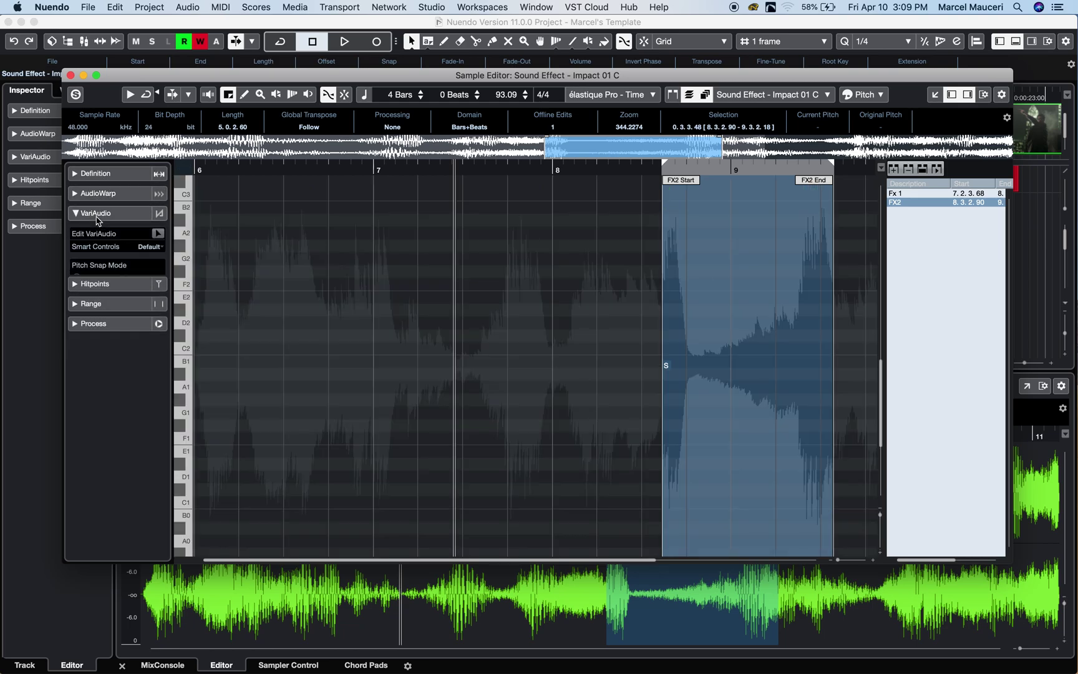
left_click(98, 217)
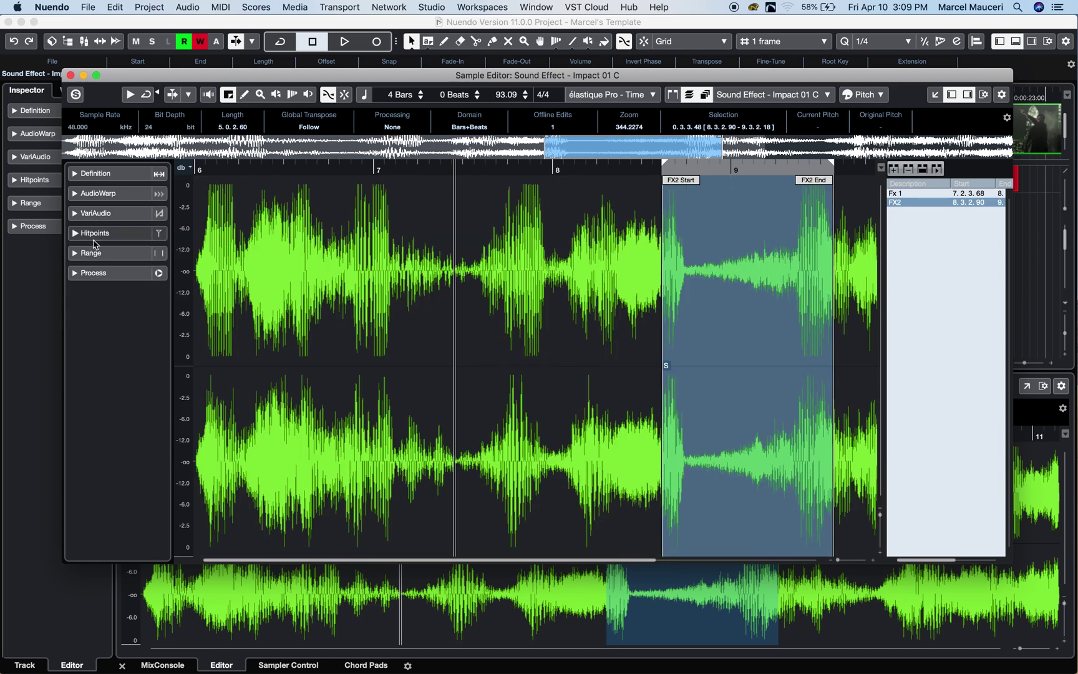
left_click(98, 259)
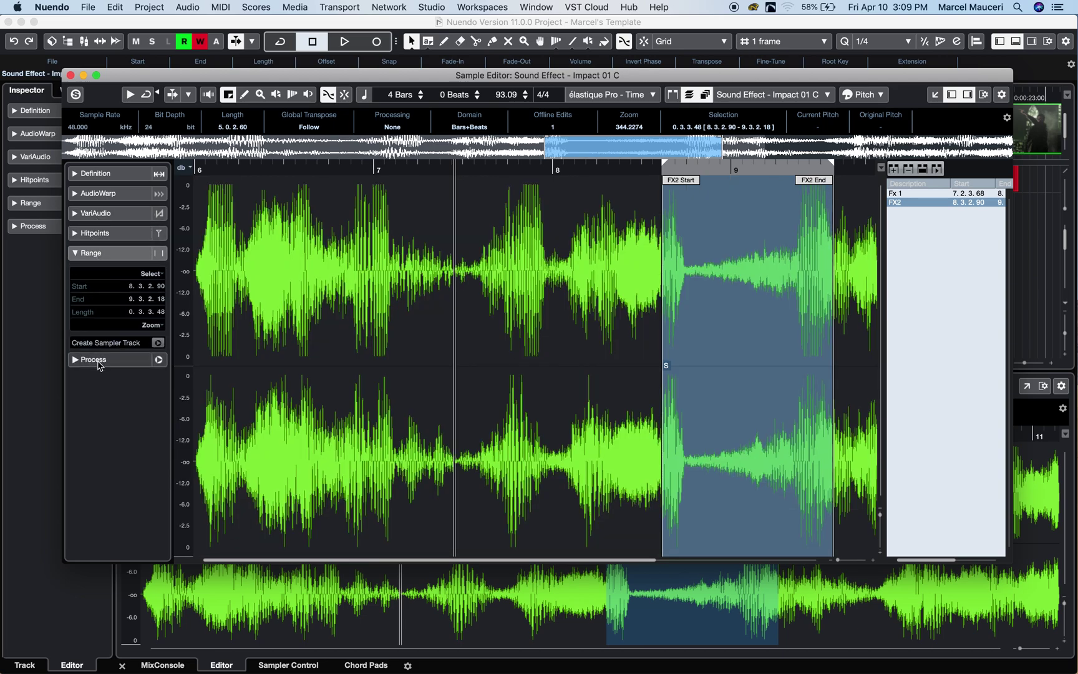
left_click(99, 362)
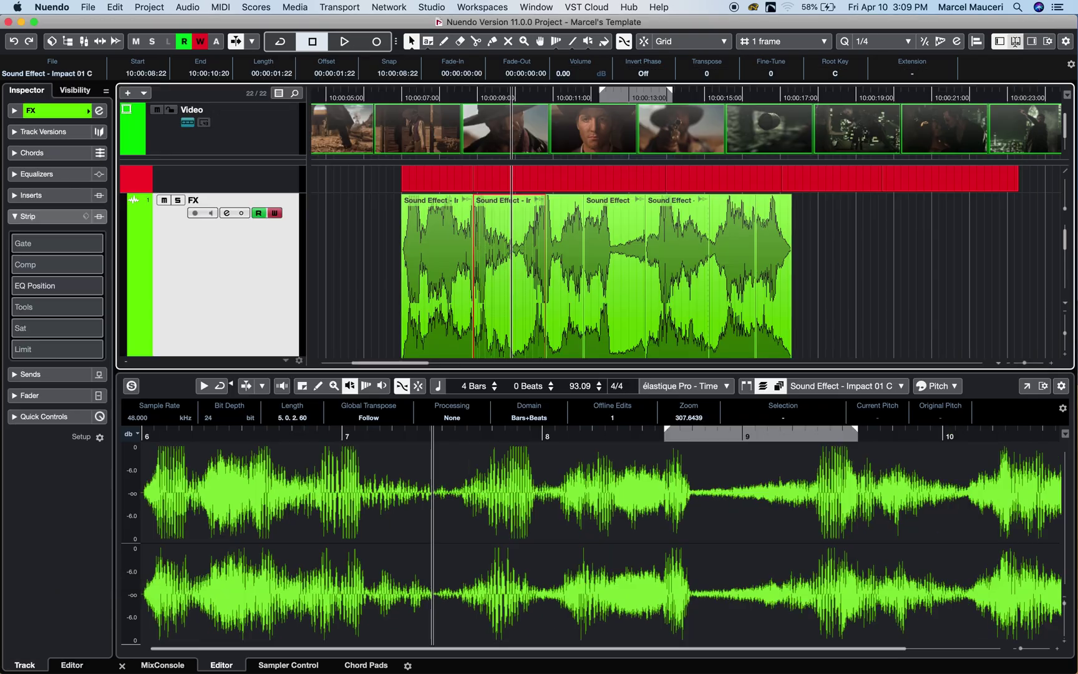
left_click(70, 75)
key("super+alt+e")
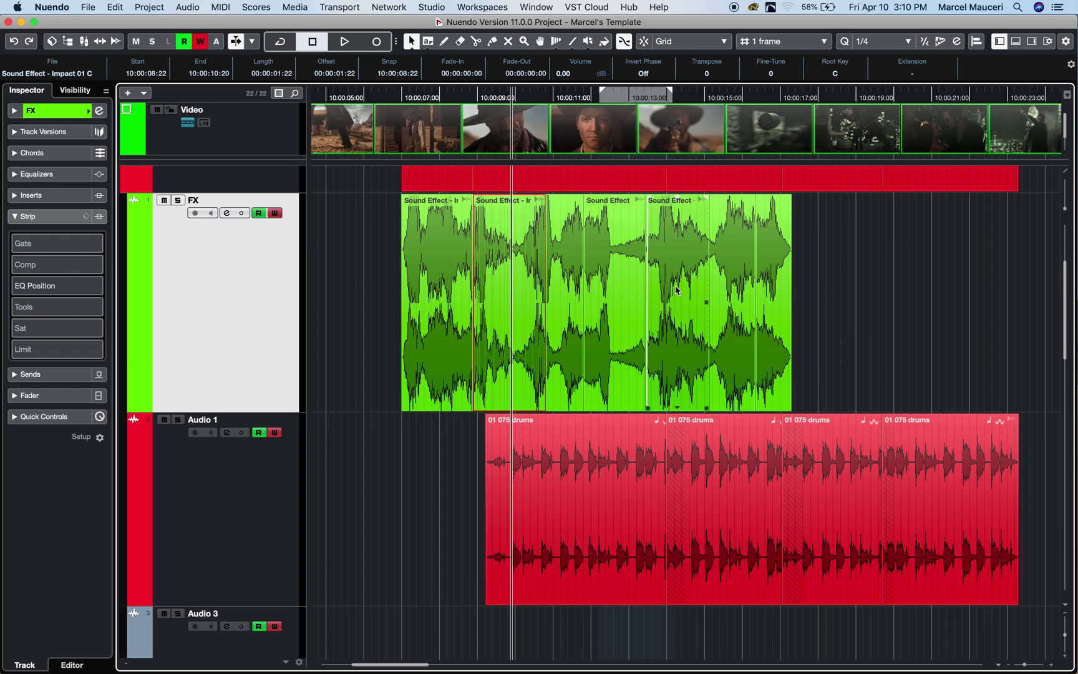
Step: Nudge the last Sound Effect event left onto its neighbour and crossfade the two
left_click(733, 299)
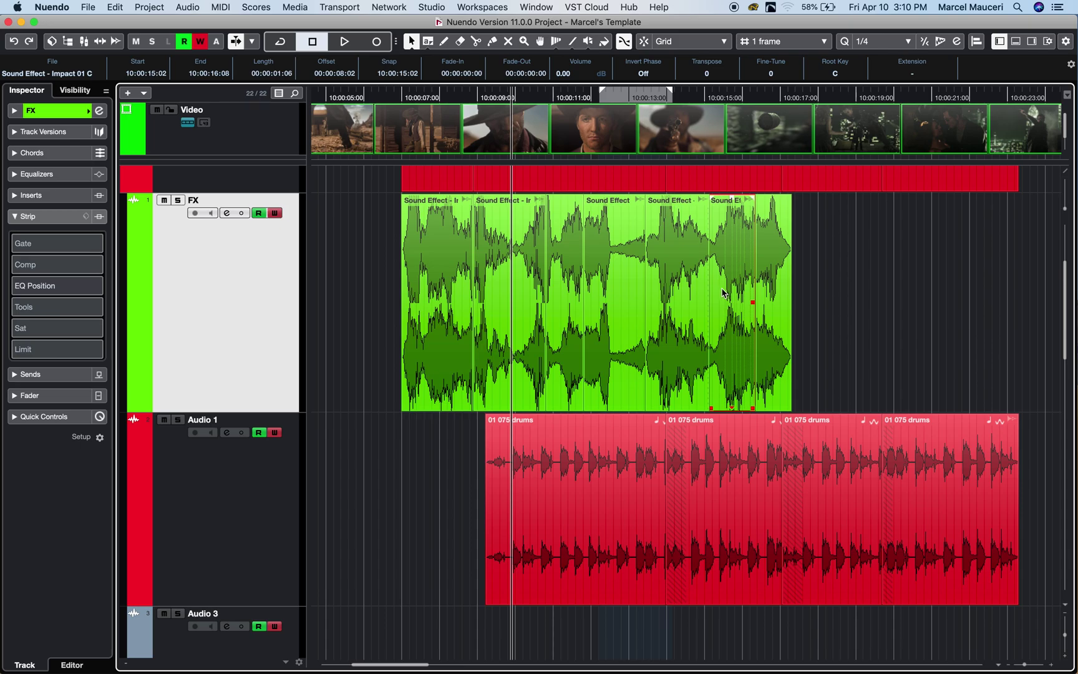
left_click_drag(723, 293, 719, 292)
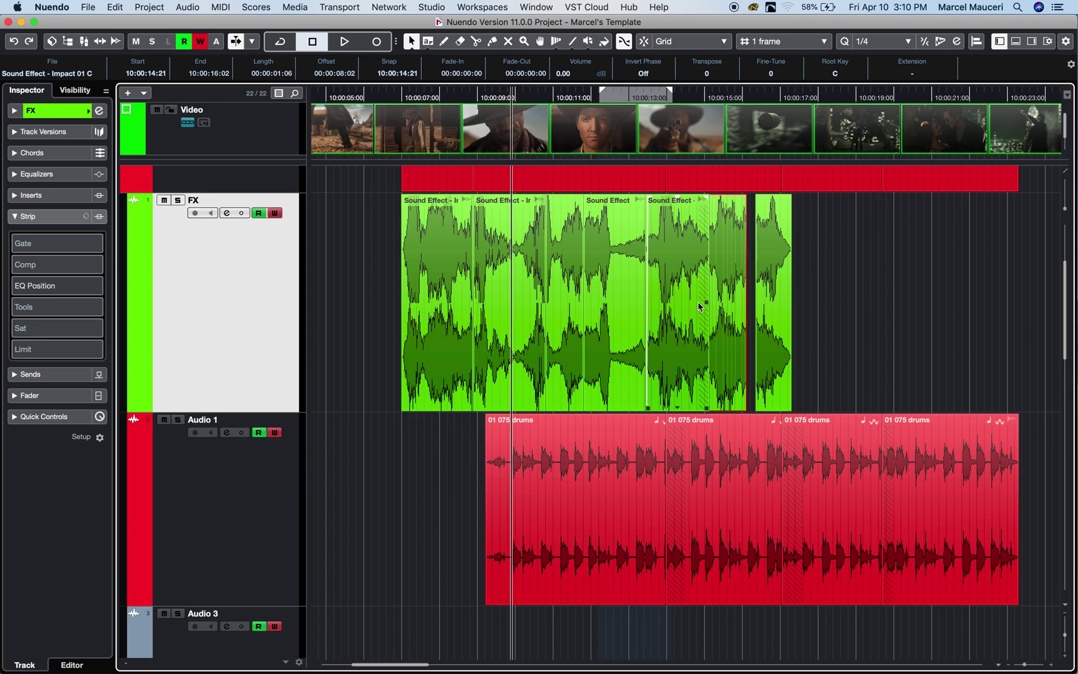
key("x")
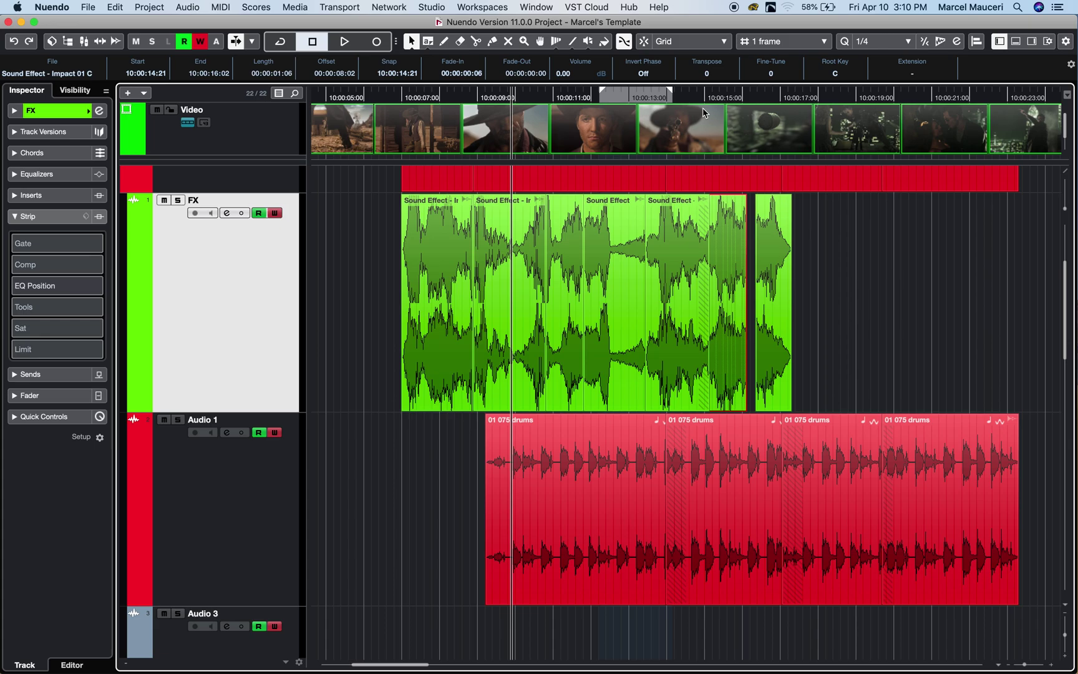
Step: Zoom in around the playhead and drag the last Sound Effect event left into an overlap
left_click(706, 196)
left_click(701, 95)
key("h")
key("h")
key("g")
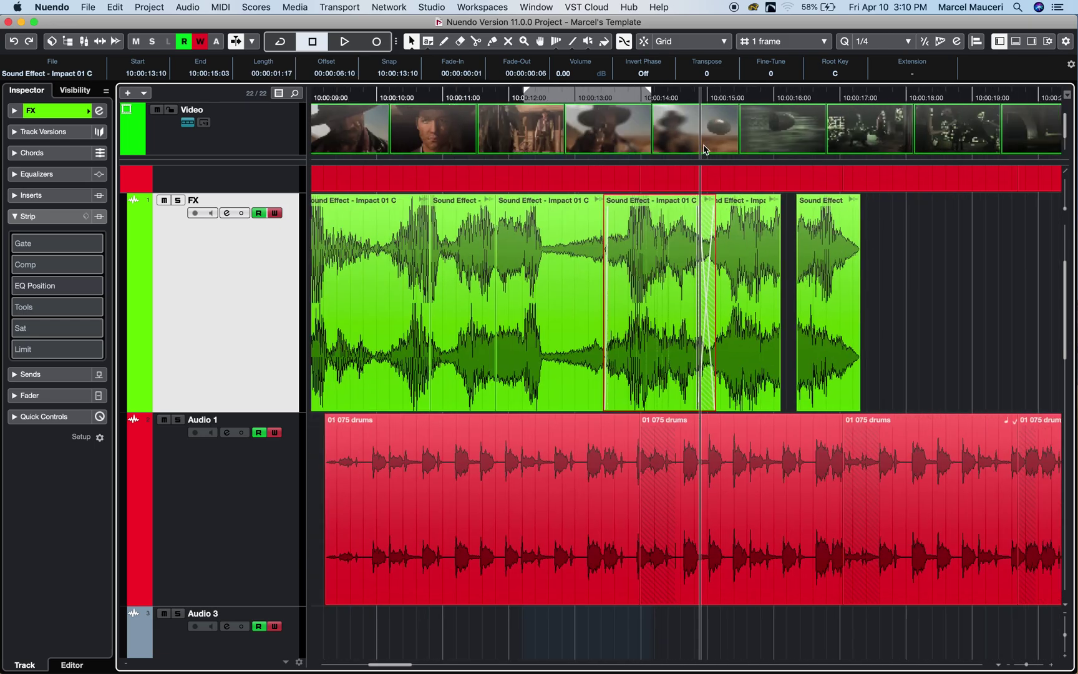
left_click_drag(827, 271, 798, 289)
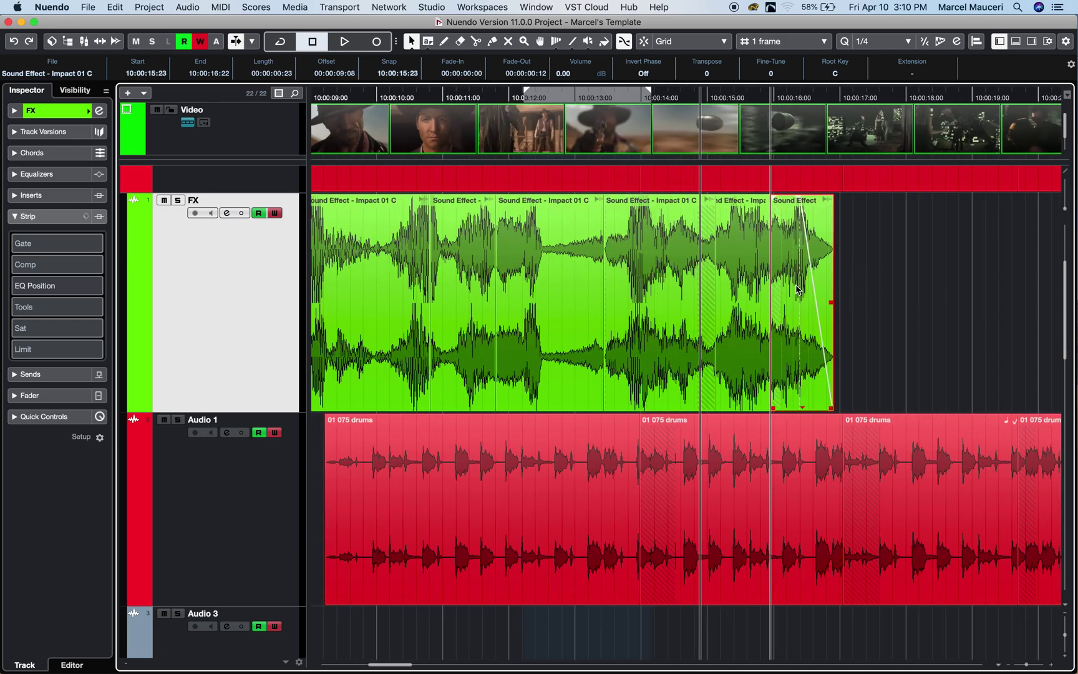
Step: Crossfade the overlap and reshape its fades in the Crossfade editor with extra points and spline curves
key("x")
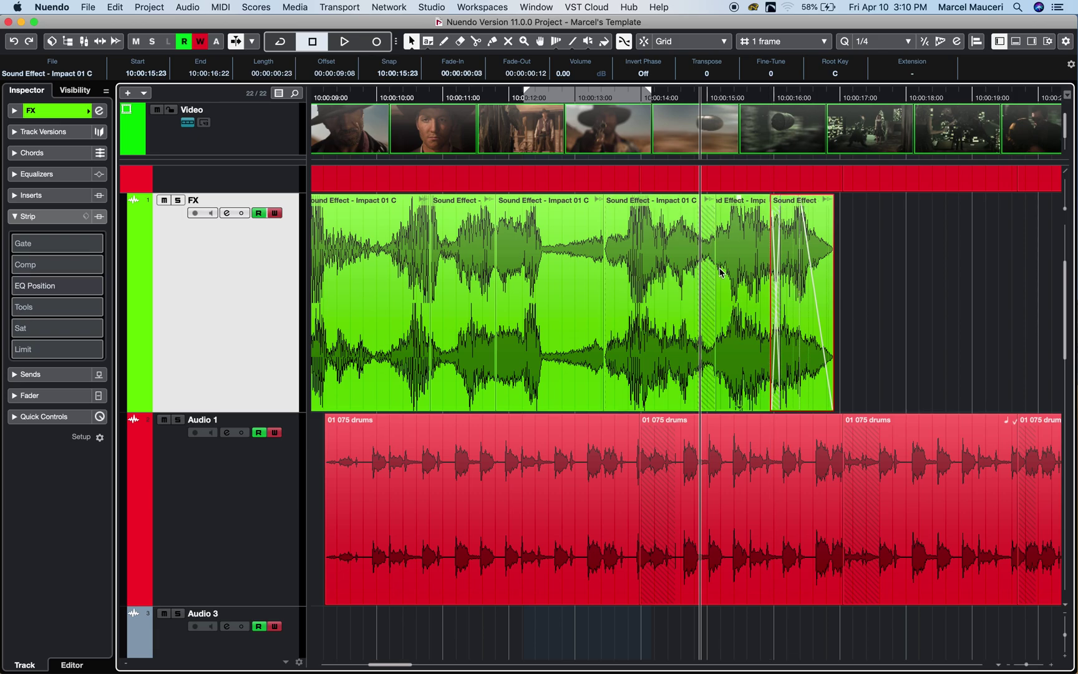
double_click(710, 265)
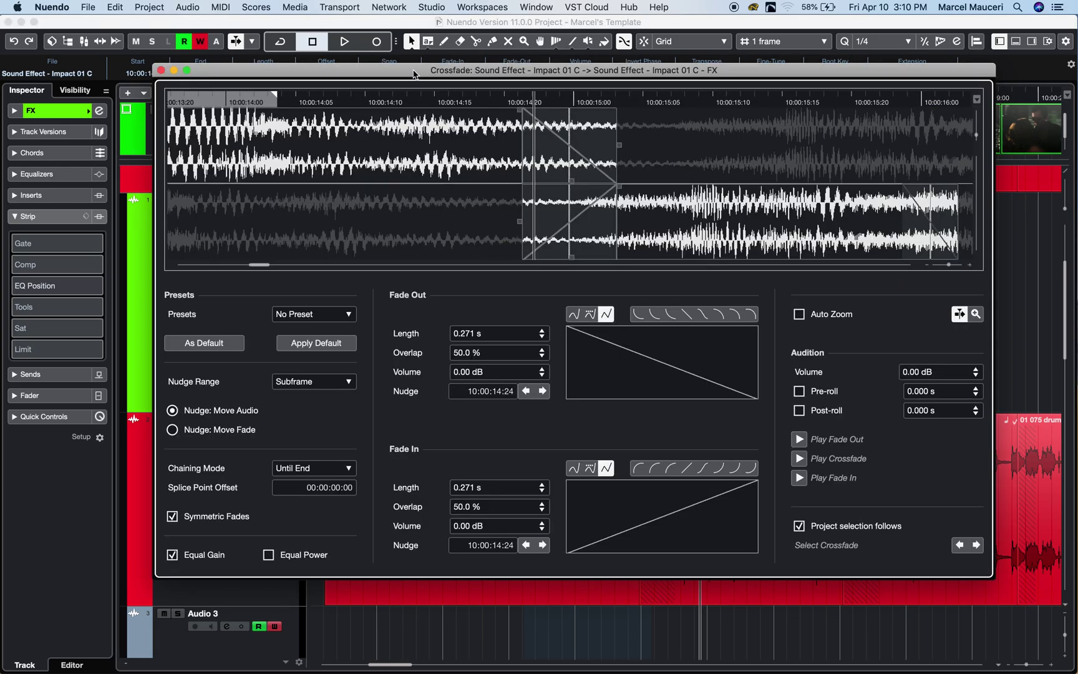
left_click_drag(412, 76, 397, 73)
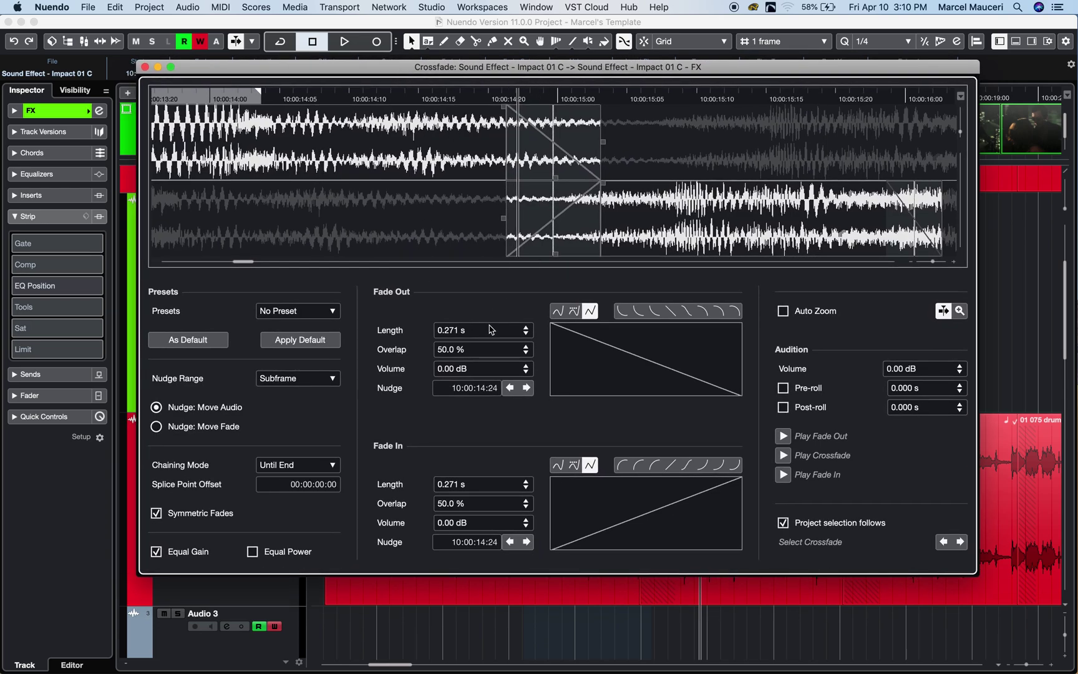
left_click(621, 349)
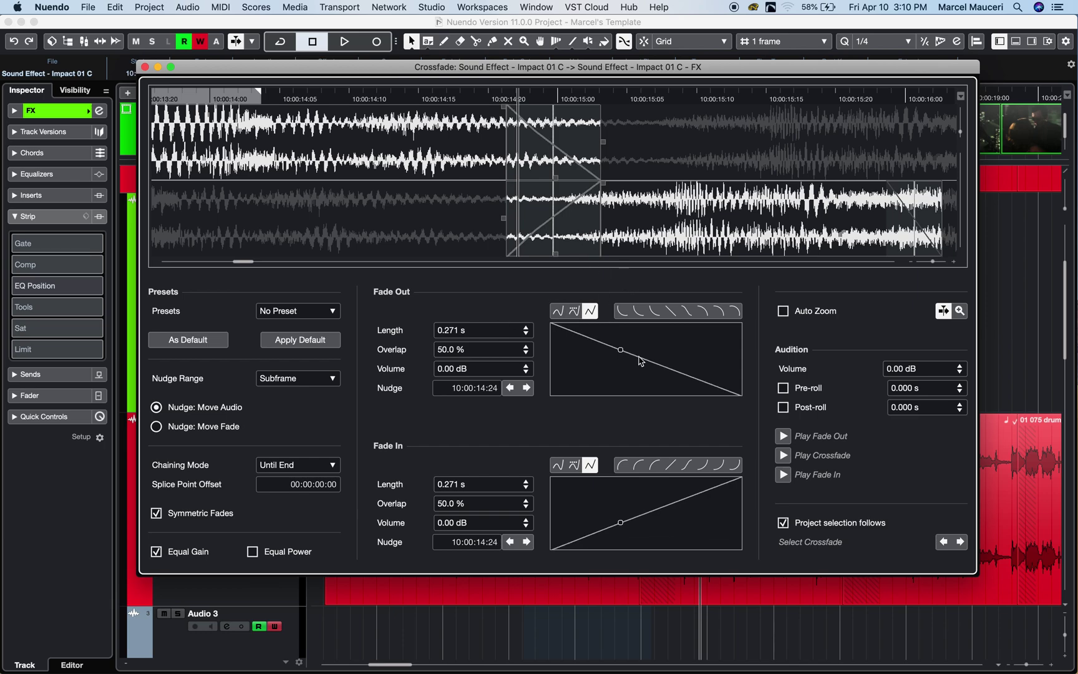
left_click(649, 360)
left_click_drag(650, 360, 669, 376)
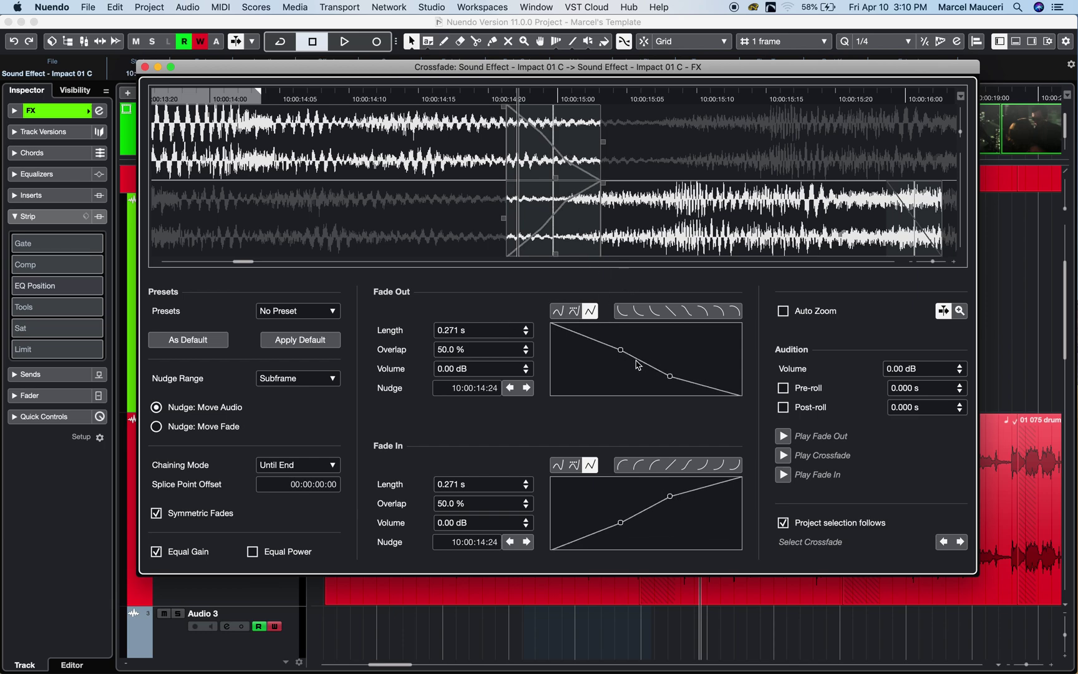
left_click(641, 363)
left_click(701, 311)
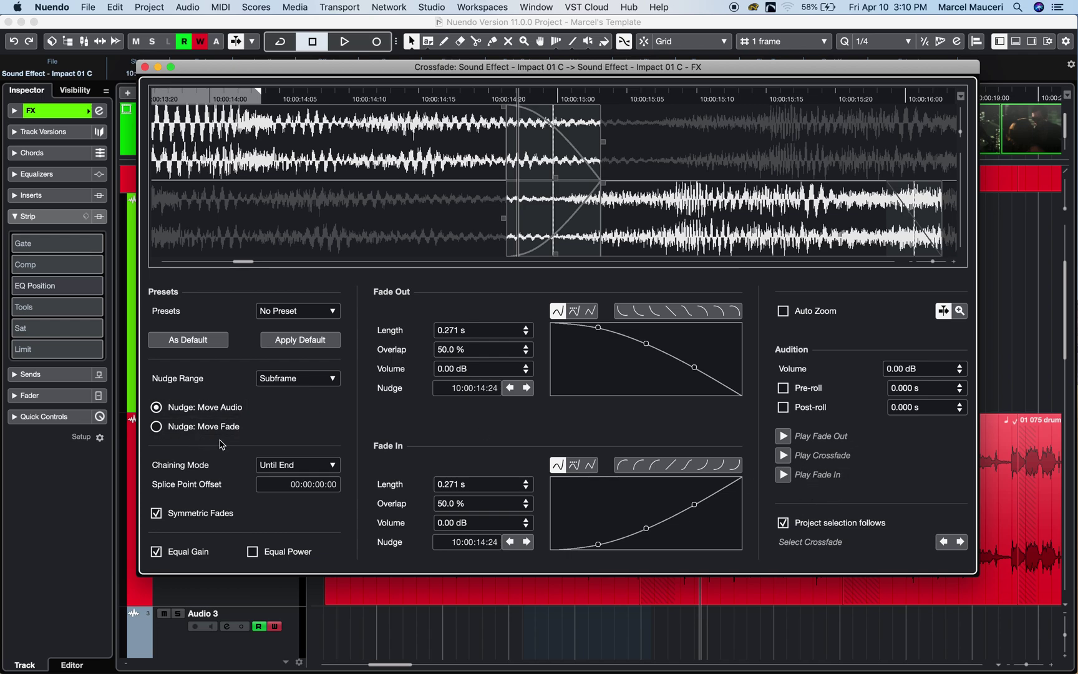
Step: Step back and forth between the neighbouring crossfades, then close the Crossfade editor
left_click(956, 542)
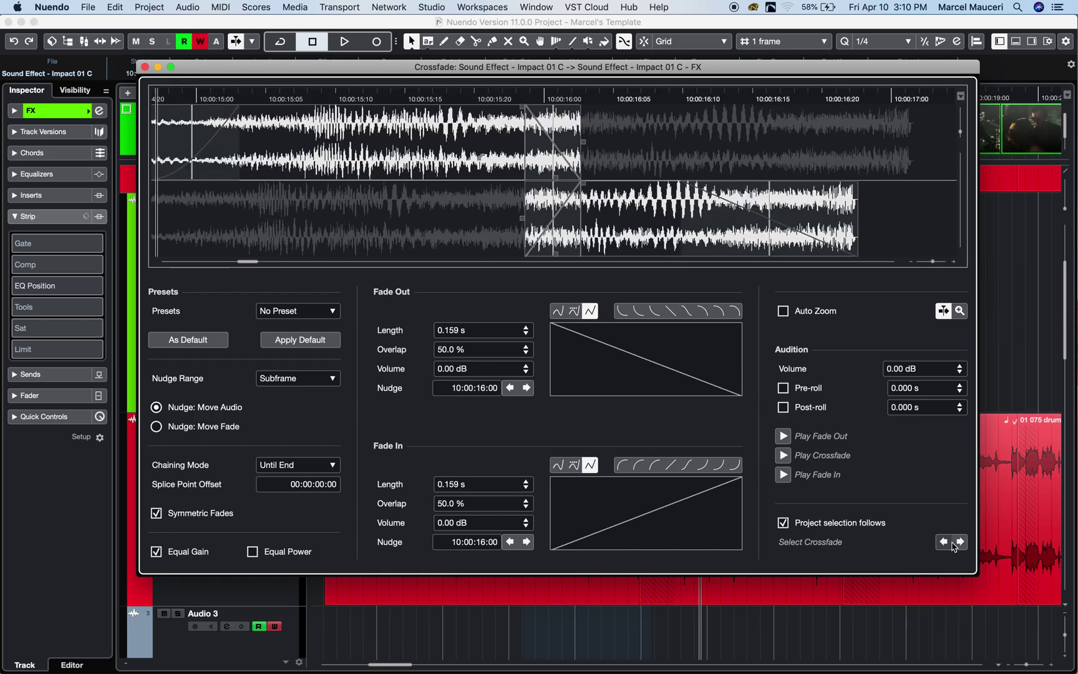
left_click(945, 542)
left_click(960, 542)
left_click(942, 542)
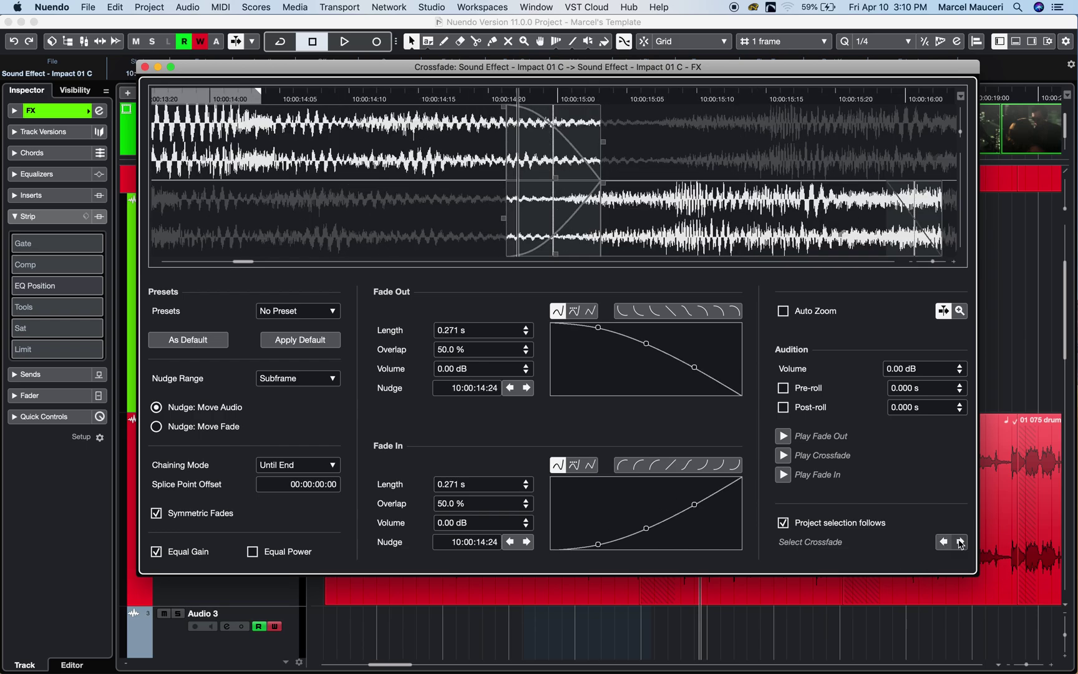
left_click(960, 543)
left_click(945, 542)
left_click(959, 542)
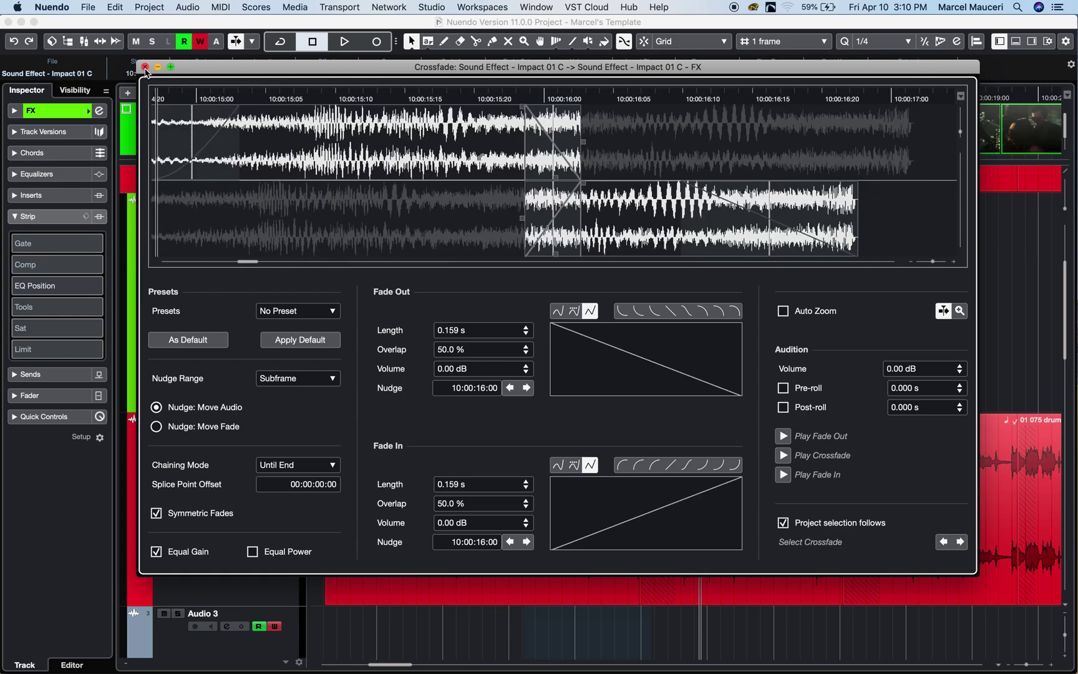
left_click(144, 66)
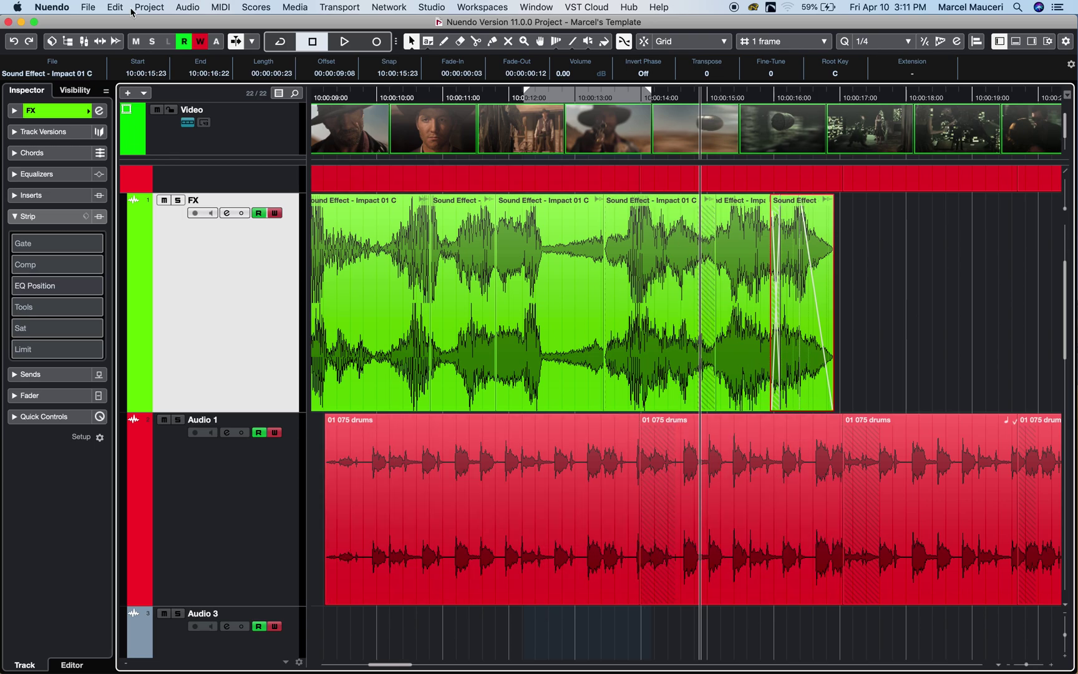
Step: Open the Project Logical Editor from the Project menu and browse its Parts + Events presets
left_click(141, 7)
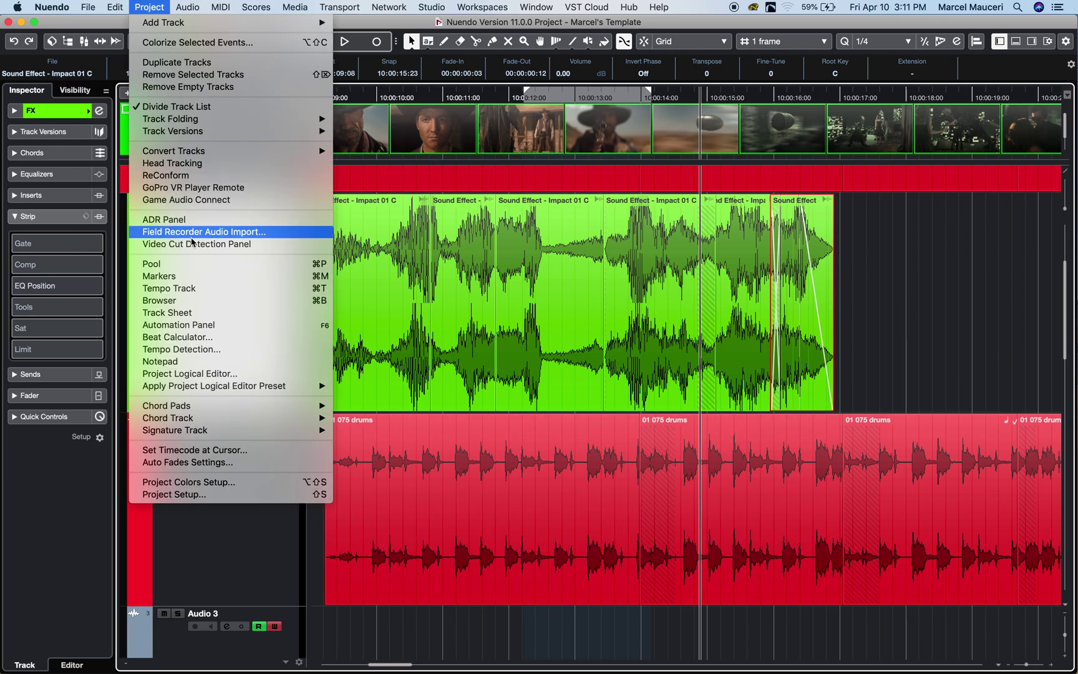
left_click(189, 373)
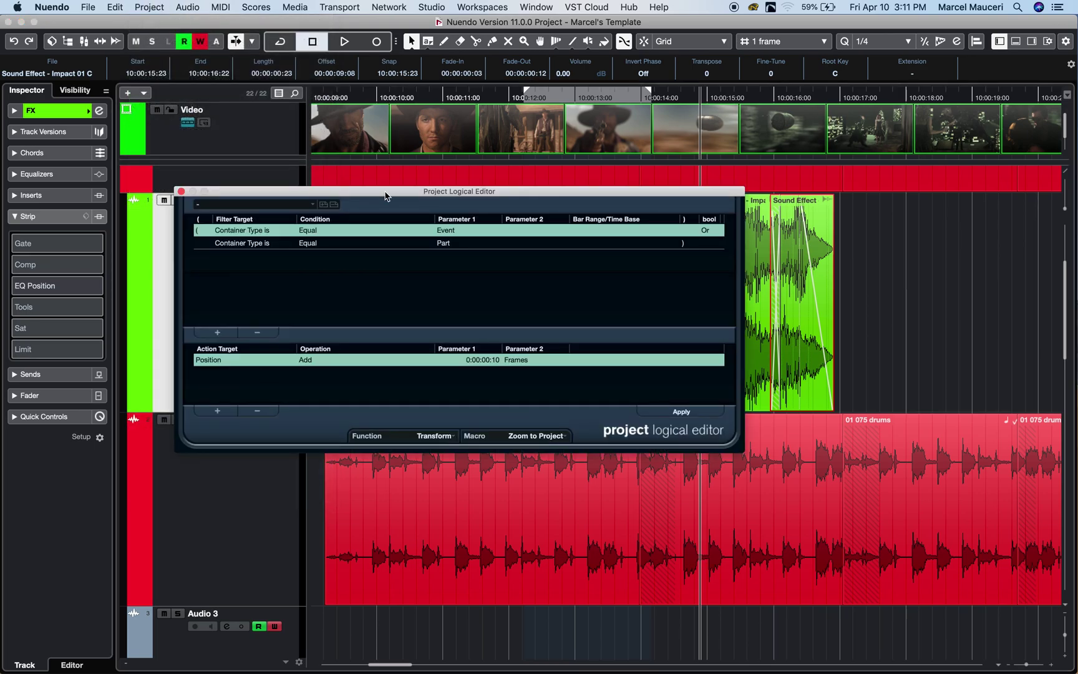
left_click_drag(384, 190, 364, 186)
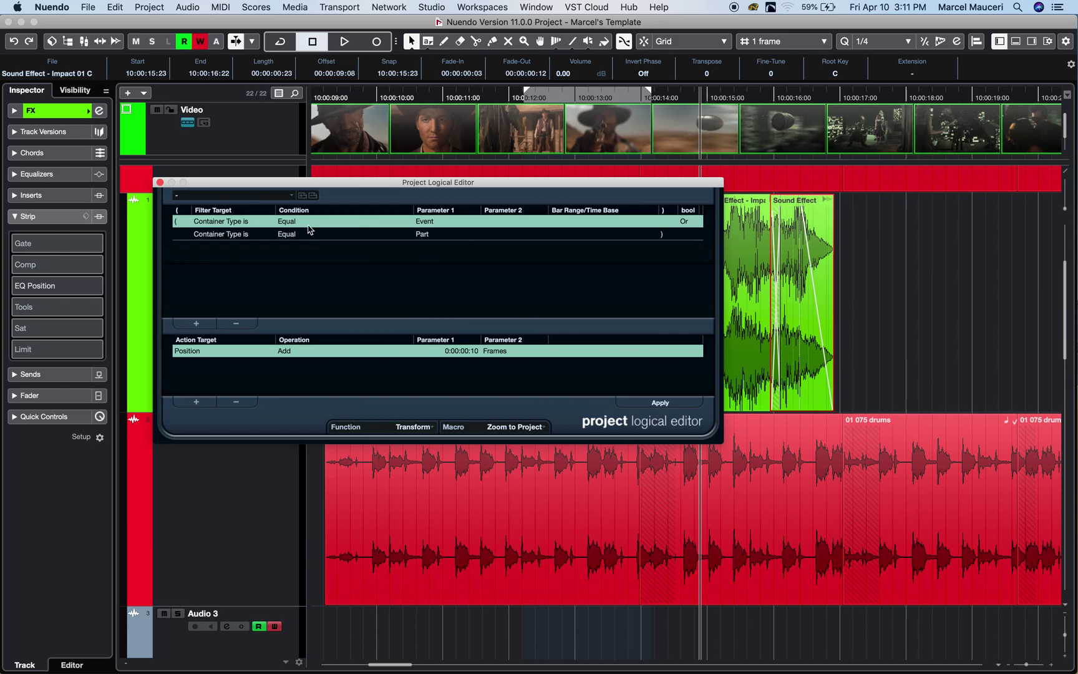
left_click(294, 197)
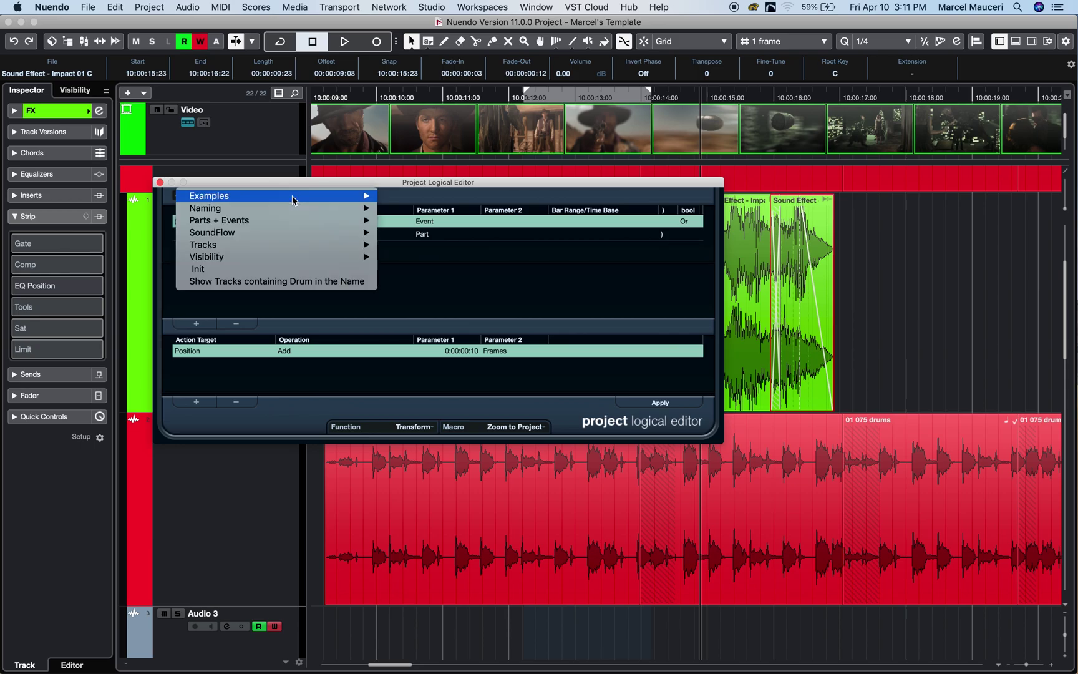
mouse_move(296, 201)
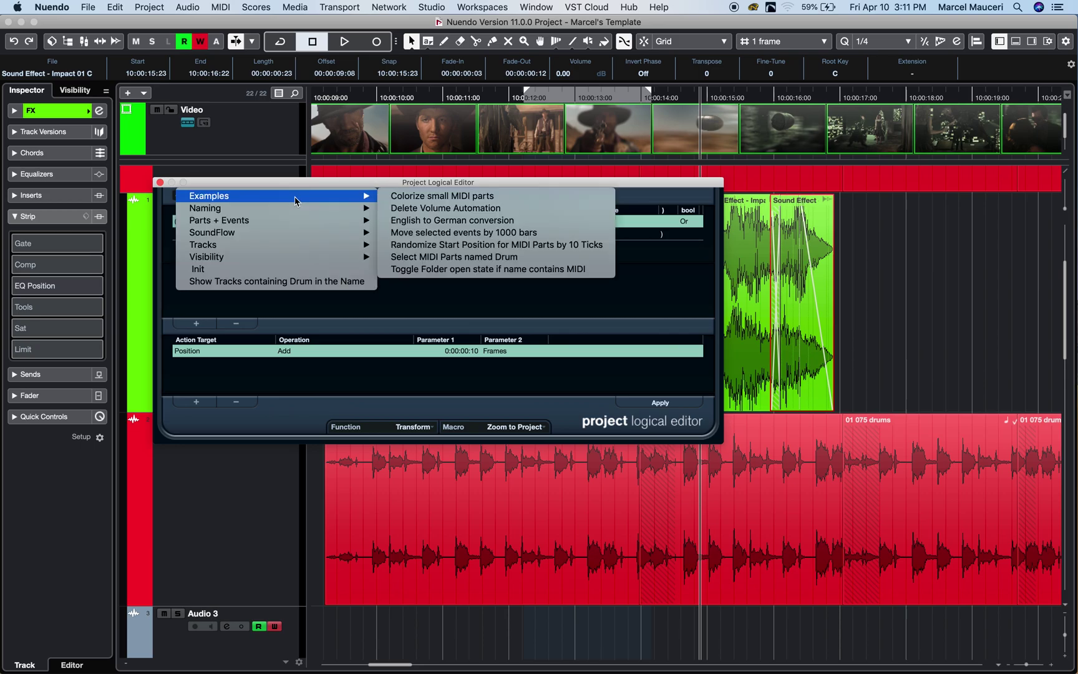
mouse_move(289, 222)
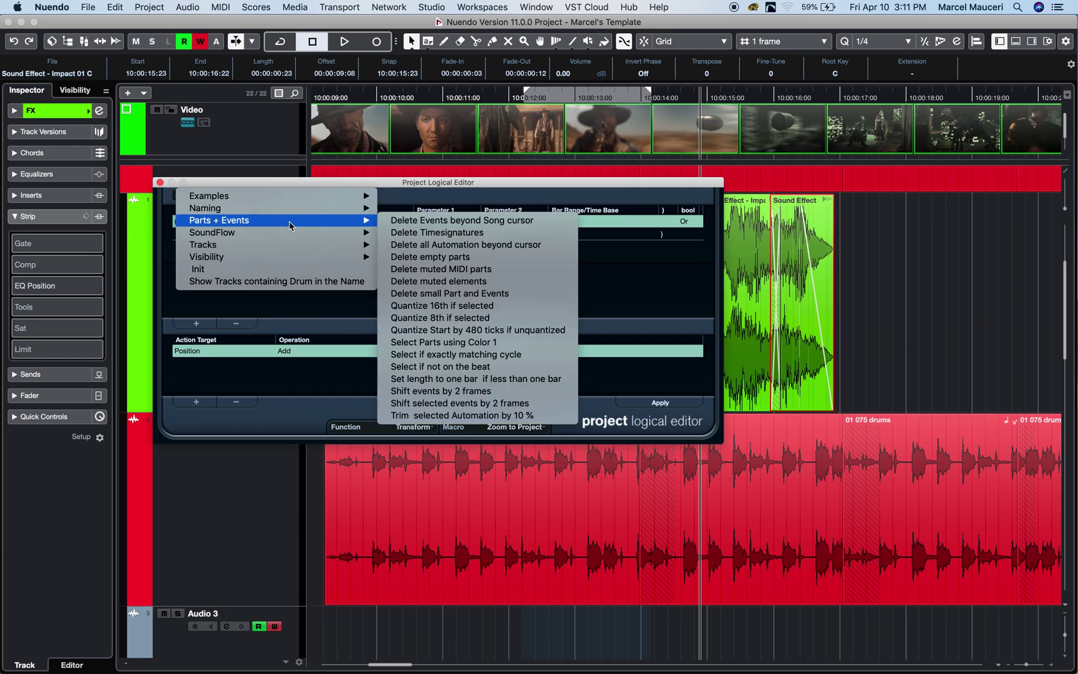
Step: Load the Shift events by 2 frames preset, change the shift to 10 frames, and set Zoom to Project as macro
left_click(486, 391)
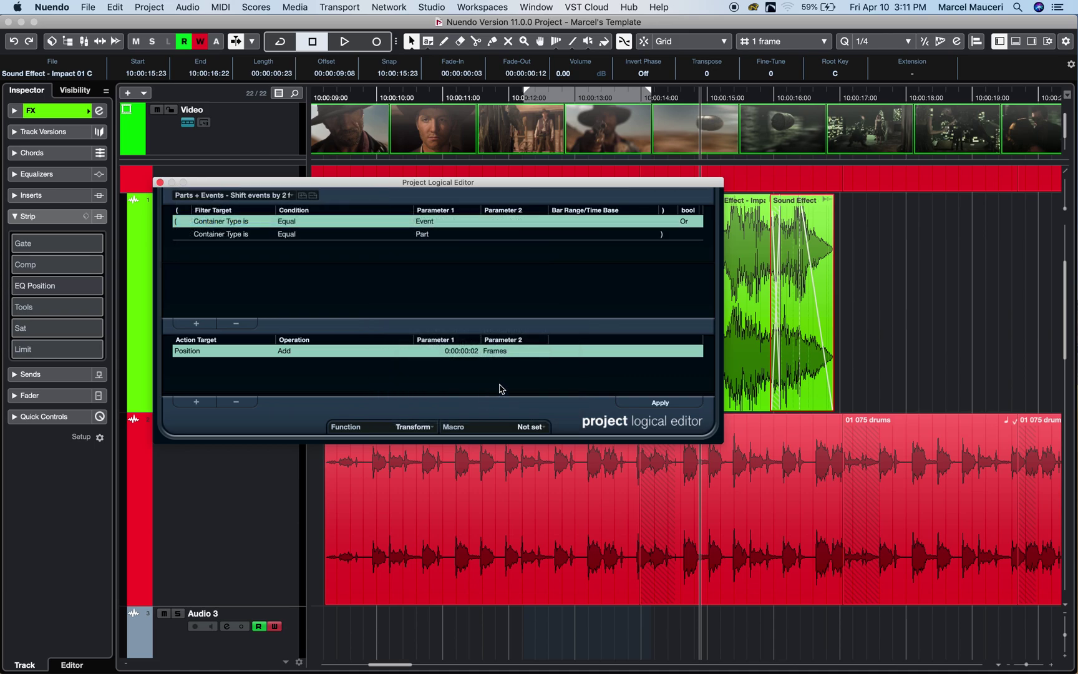
left_click(476, 351)
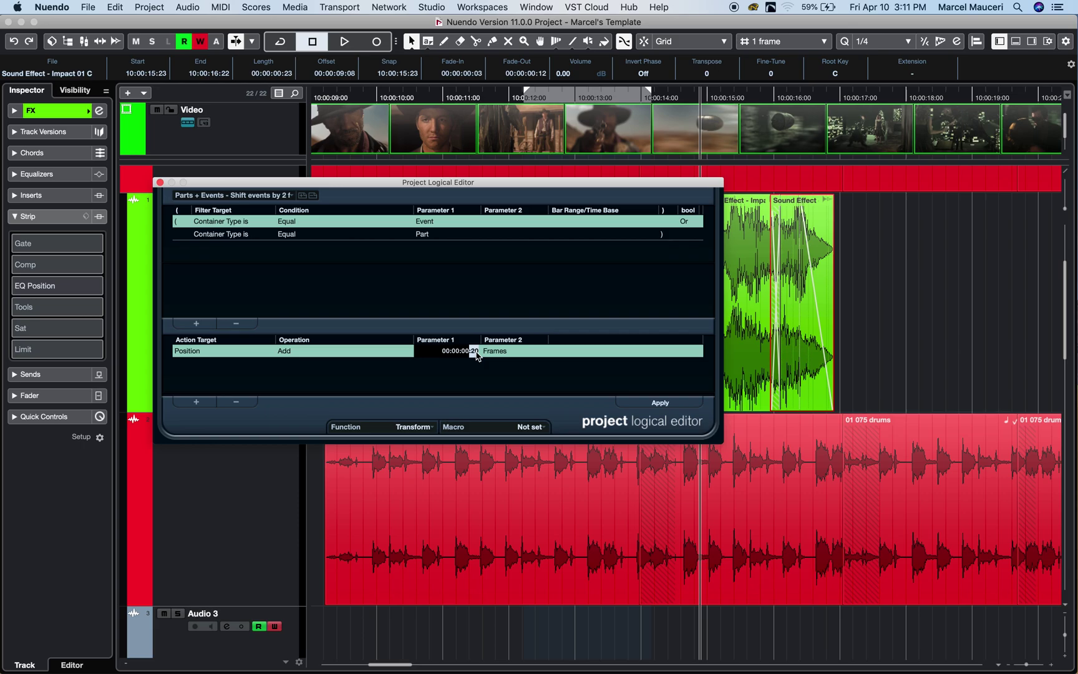
type("10")
key("Return")
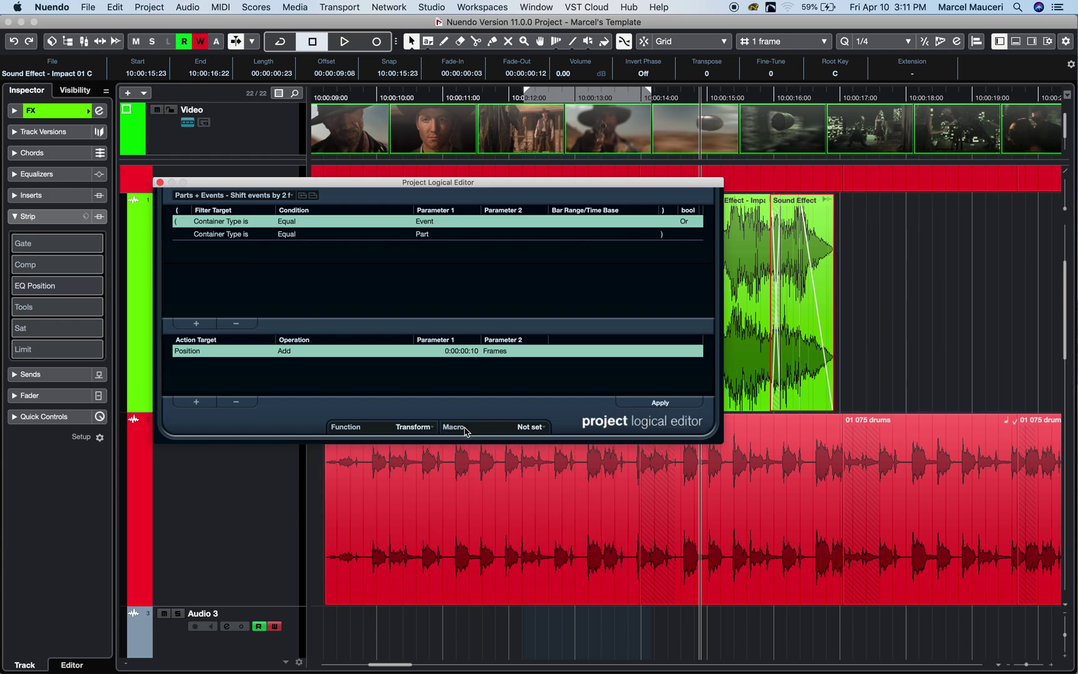
left_click(541, 433)
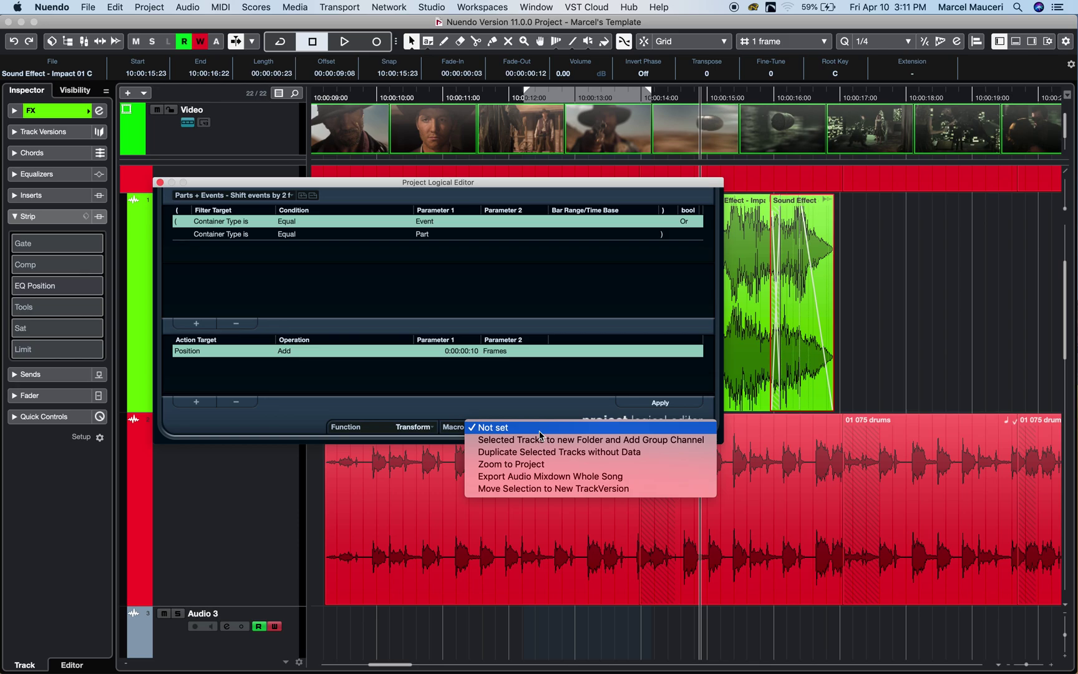
left_click(530, 464)
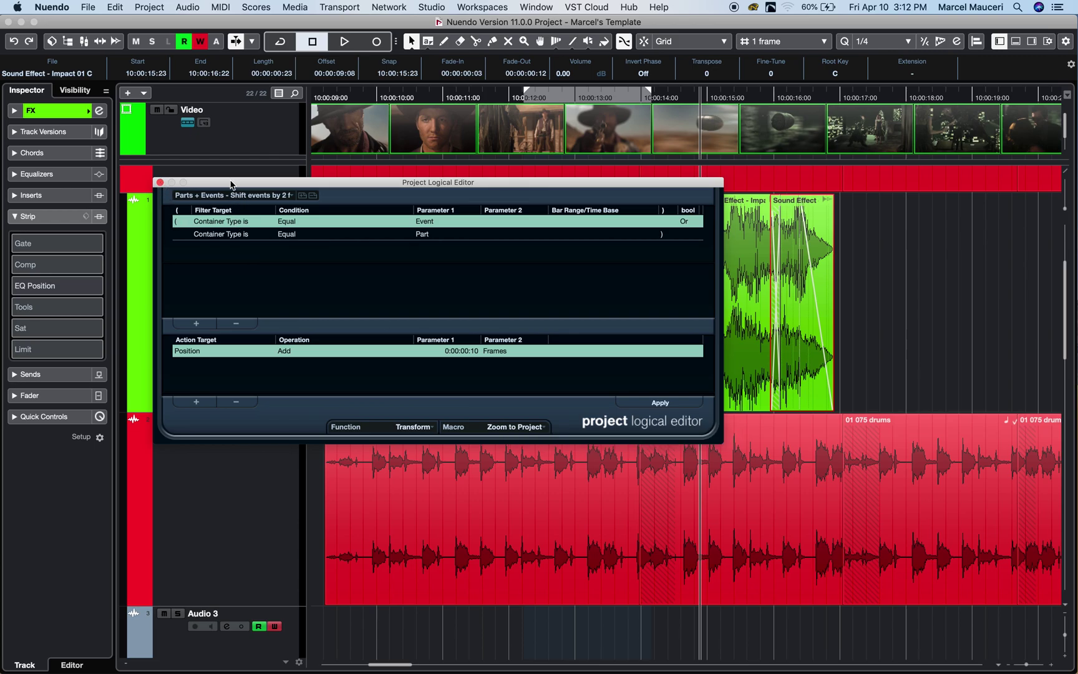
left_click_drag(231, 184, 230, 169)
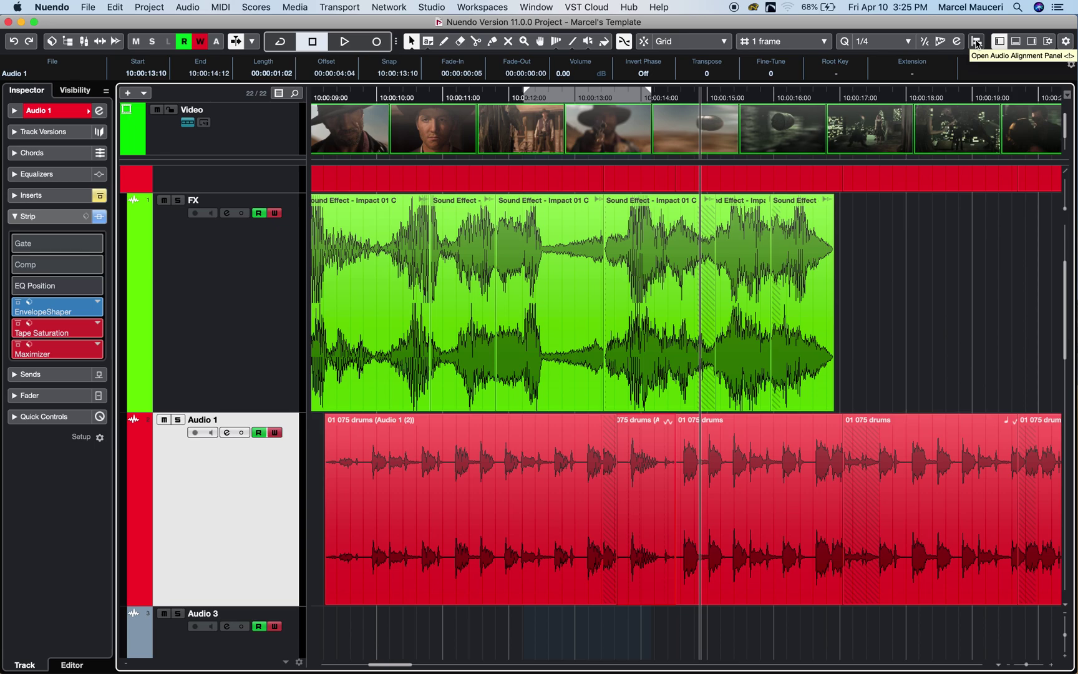
Step: In the Audio Alignment Panel, use the Impact 01 C clip as Reference, the Audio 1 drums as Target, and align
left_click(977, 42)
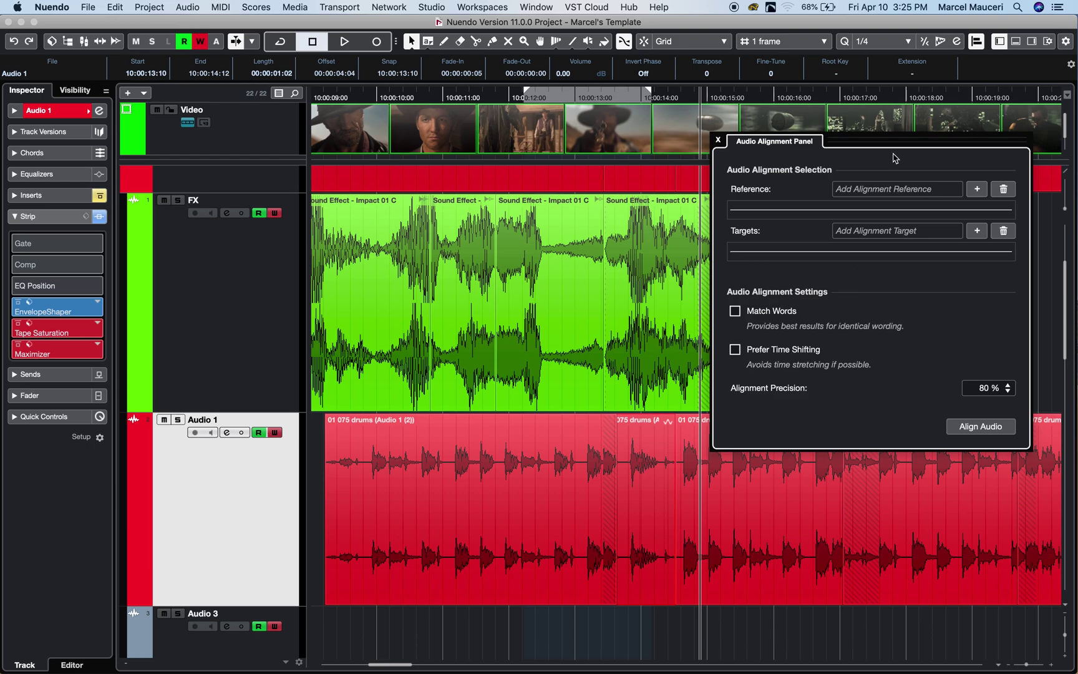
left_click_drag(889, 147, 902, 148)
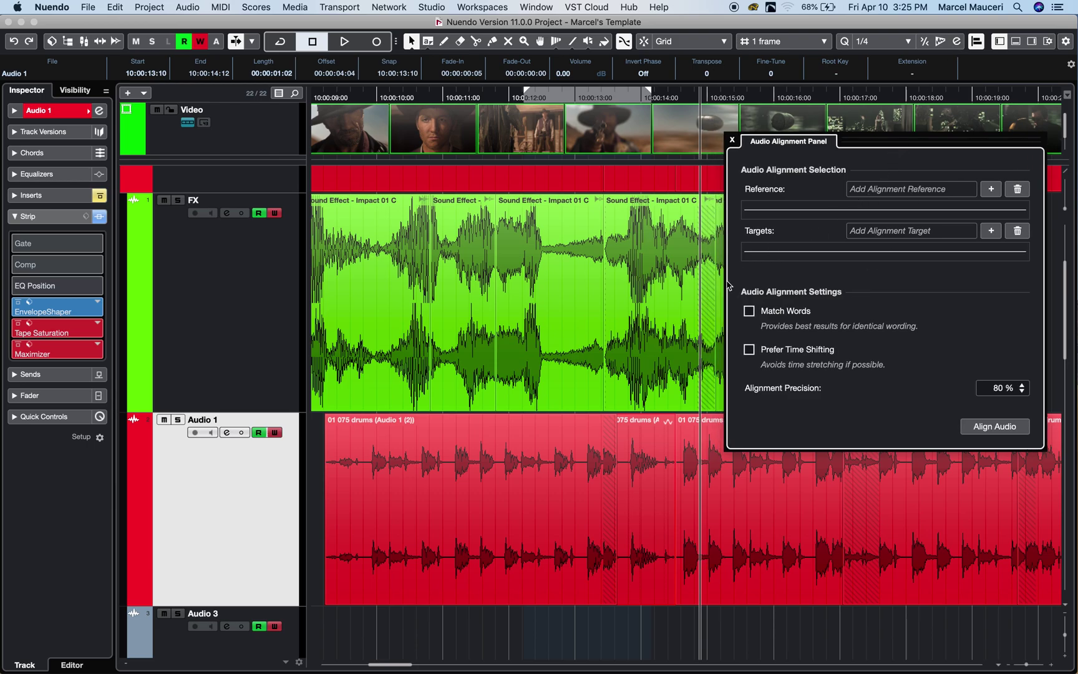
left_click(555, 292)
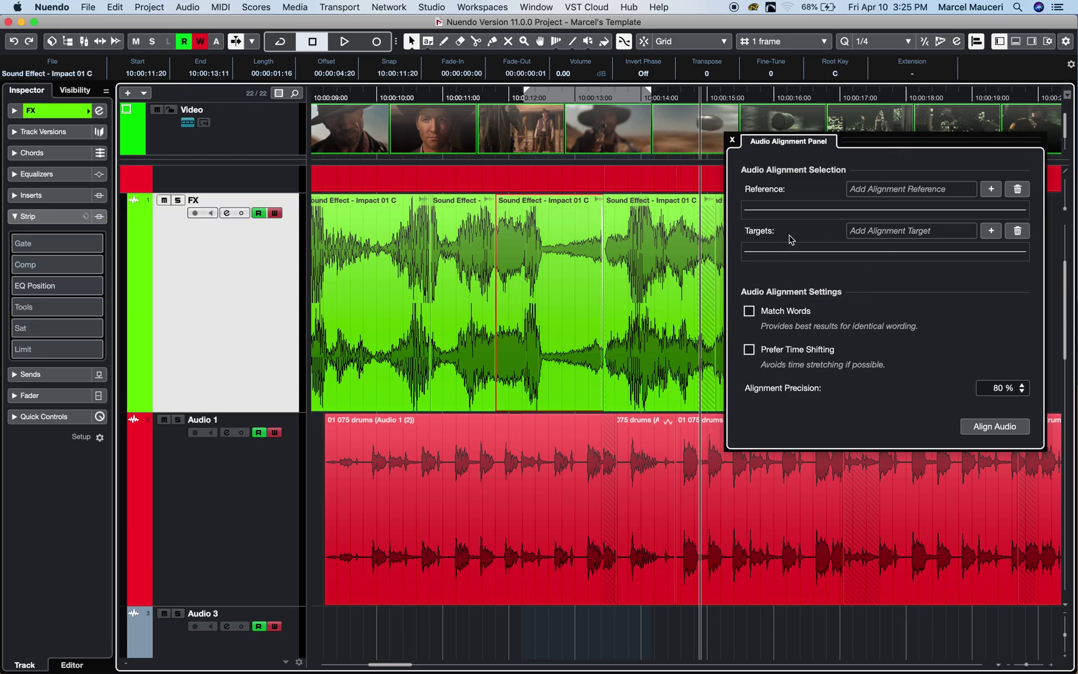
left_click(992, 190)
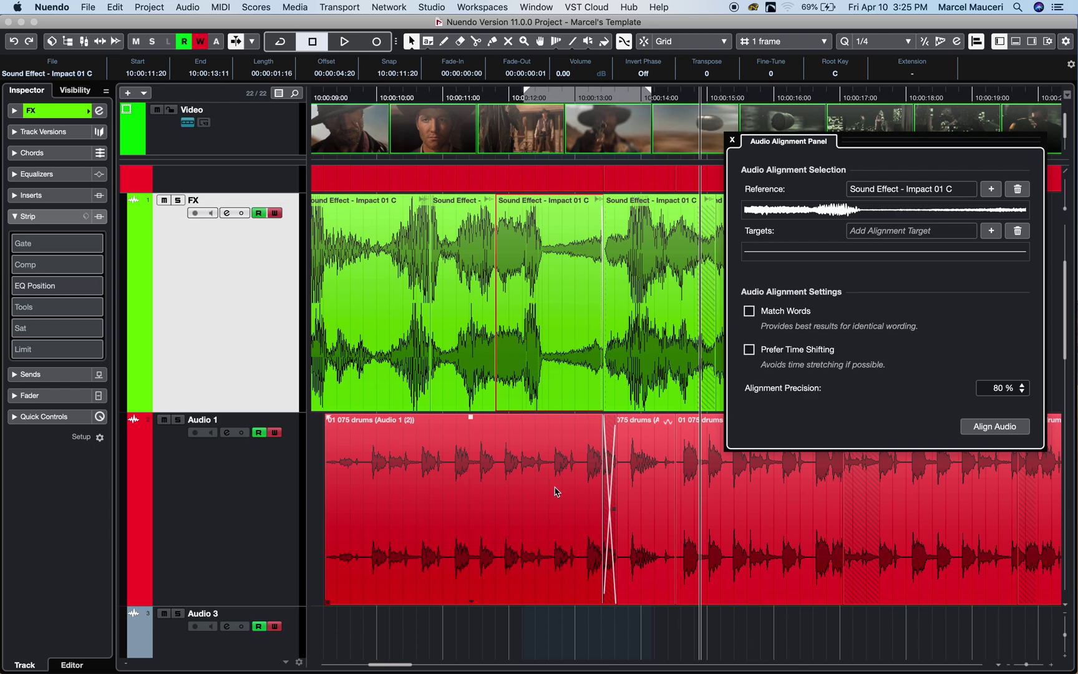
left_click(556, 491)
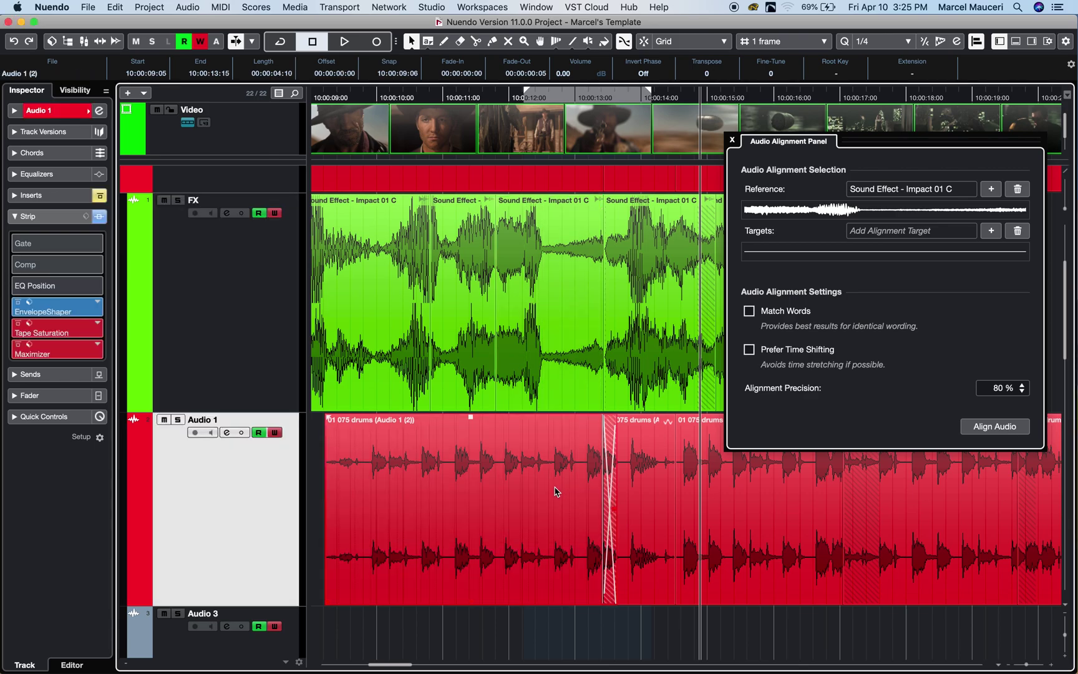
left_click(992, 231)
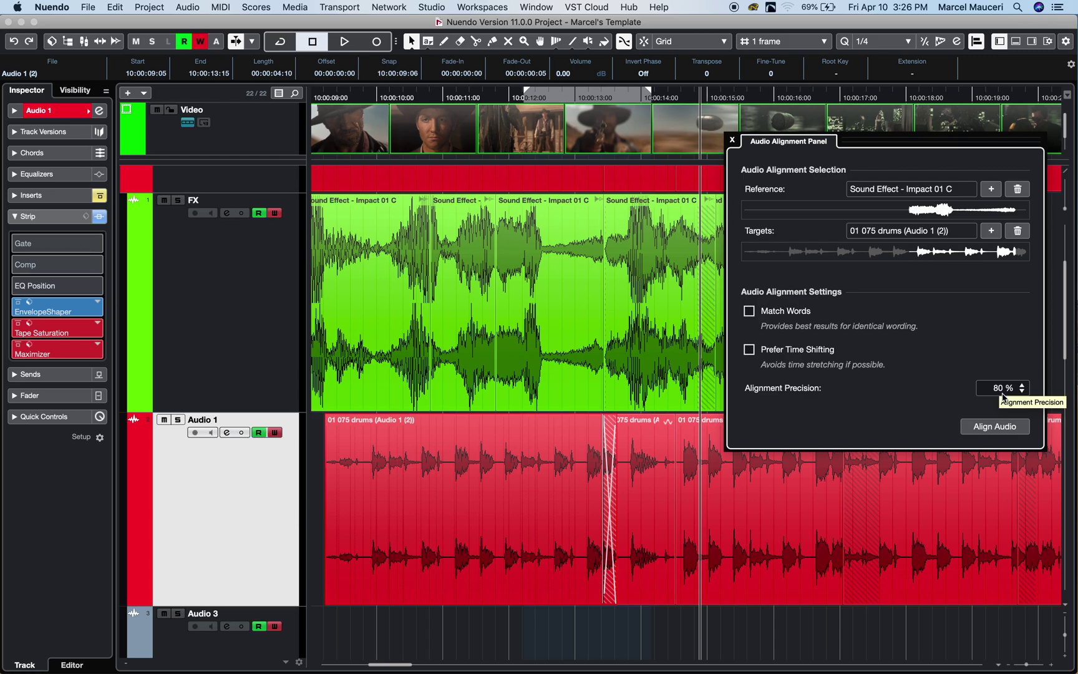
left_click(996, 426)
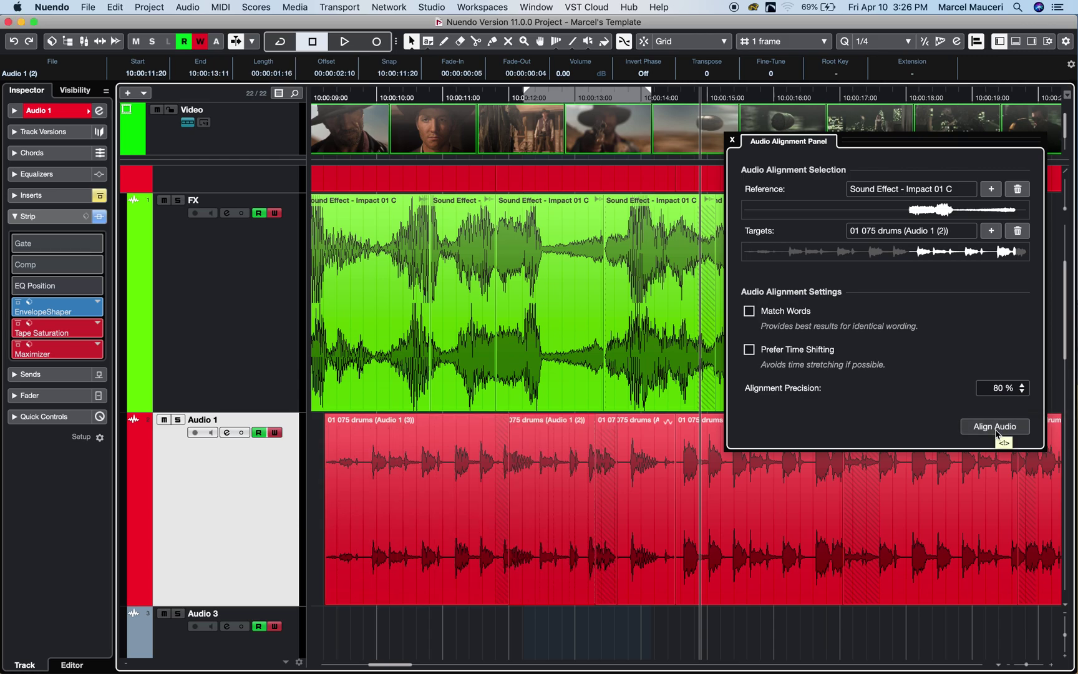